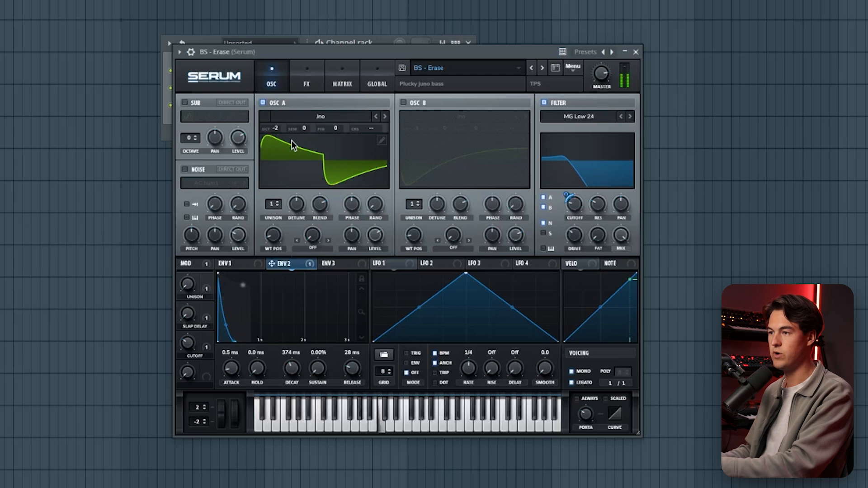
# Step: Enable oscillator B and audition it alone by switching oscillator A off and back on
pyautogui.click(414, 101)
pyautogui.click(280, 104)
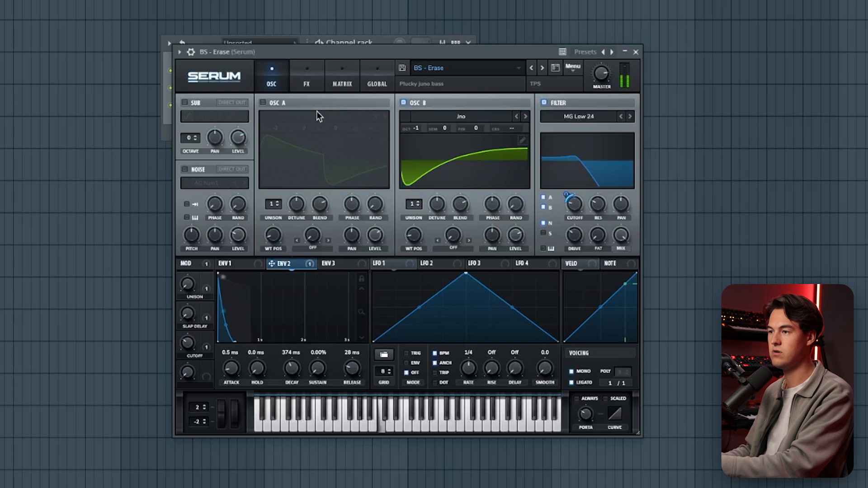
pyautogui.click(288, 100)
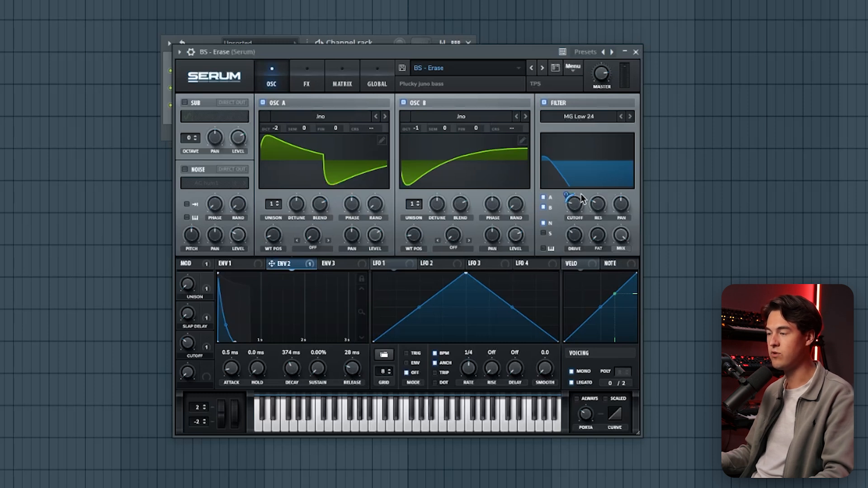
pyautogui.moveTo(574, 206)
pyautogui.mouseDown()
pyautogui.moveTo(579, 182)
pyautogui.moveTo(578, 213)
pyautogui.mouseUp()
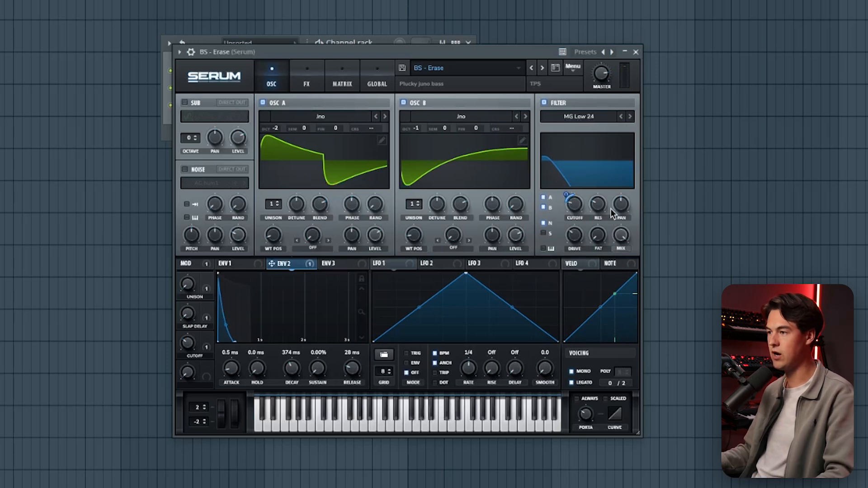
pyautogui.moveTo(599, 210)
pyautogui.mouseDown()
pyautogui.moveTo(605, 183)
pyautogui.moveTo(602, 209)
pyautogui.mouseUp()
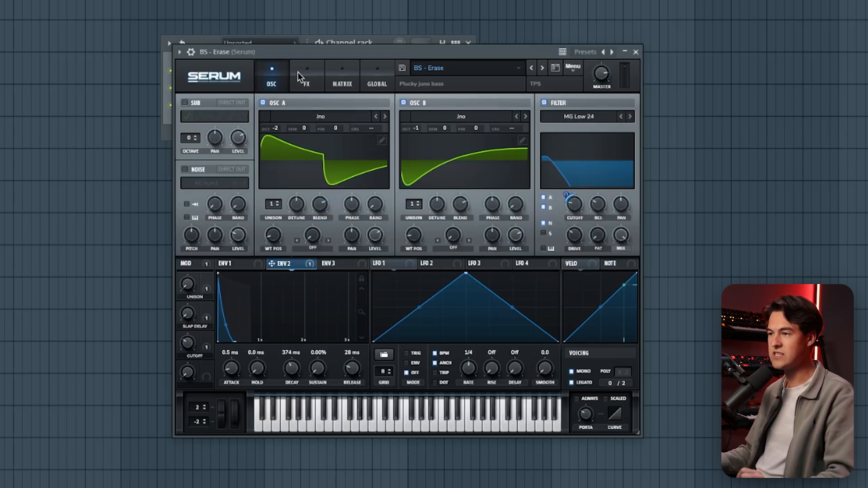
# Step: Switch off the Hyper/Dimension effect, check the Slap Delay macro's routing to the delay mix, and return to the oscillator page
pyautogui.click(297, 72)
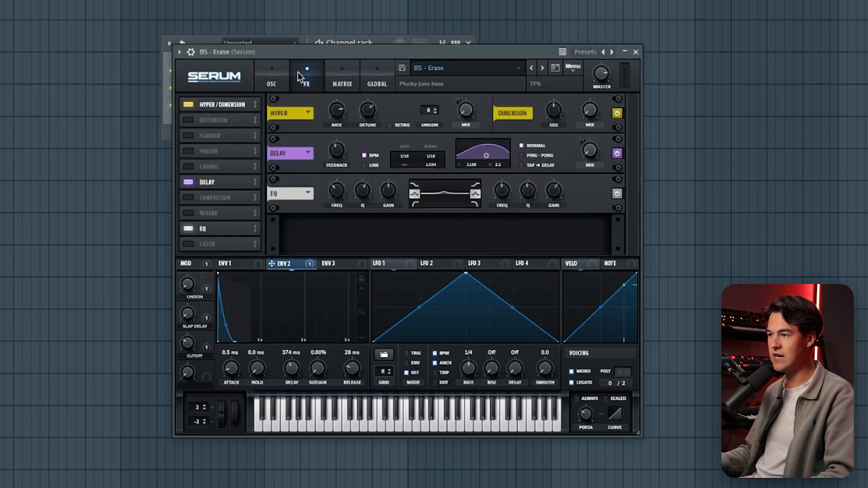
pyautogui.click(189, 104)
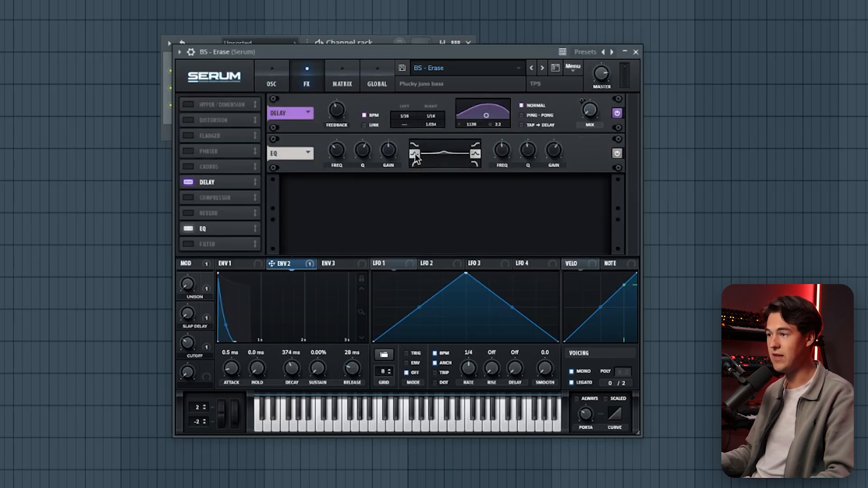
pyautogui.moveTo(252, 326); pyautogui.dragTo(209, 320)
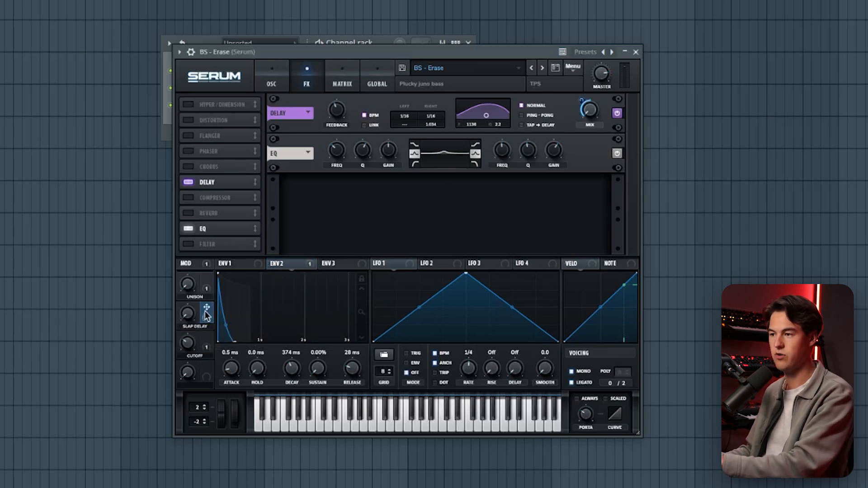
pyautogui.moveTo(191, 314); pyautogui.dragTo(187, 370)
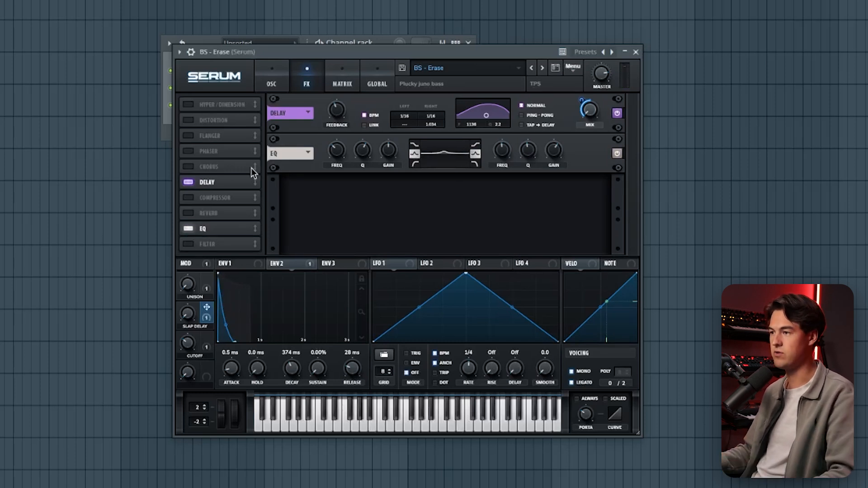
pyautogui.click(288, 74)
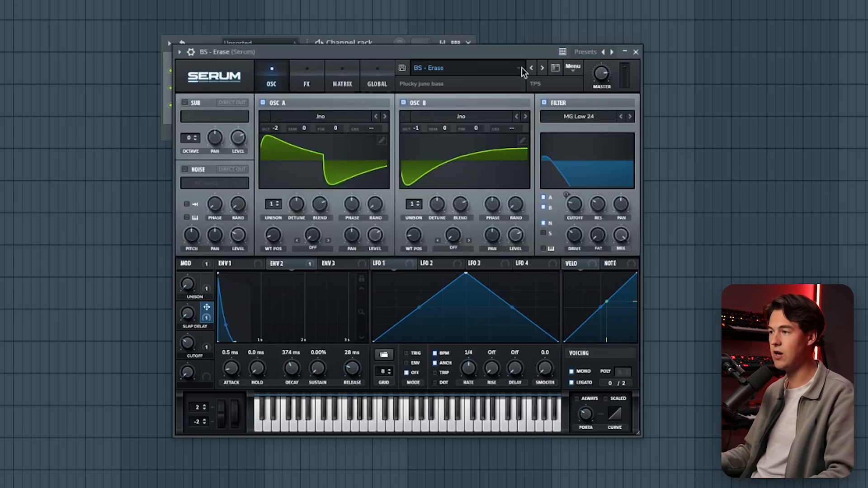
# Step: Close the synth and write a one-bar rhythm of seven C4 notes in the BS - Erase piano roll
pyautogui.click(637, 52)
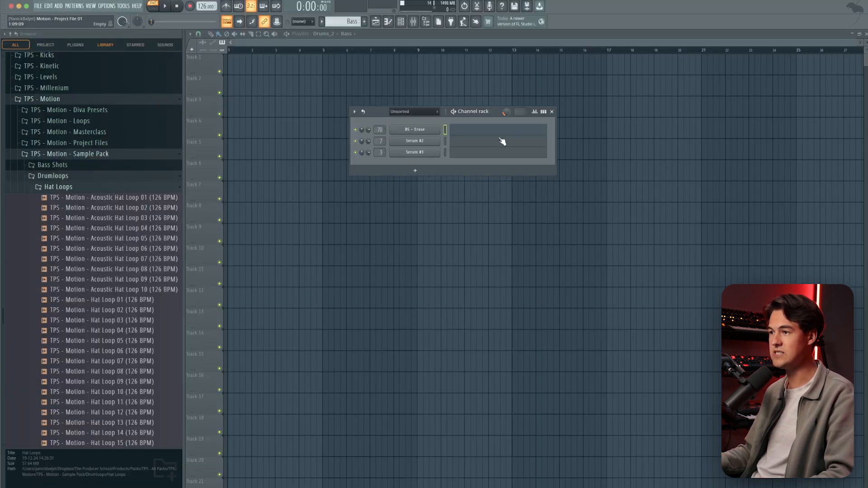
pyautogui.click(461, 132)
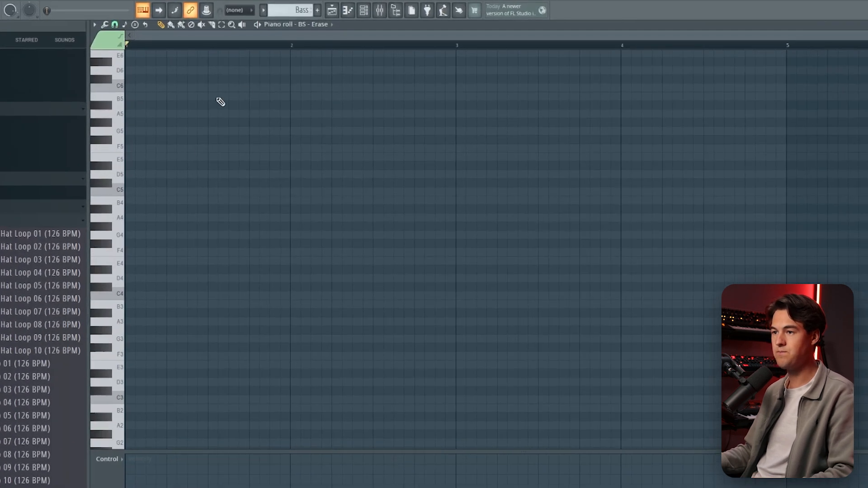
pyautogui.moveTo(156, 291)
pyautogui.mouseDown()
pyautogui.moveTo(115, 291)
pyautogui.moveTo(140, 297)
pyautogui.moveTo(129, 296)
pyautogui.mouseUp()
pyautogui.rightClick(143, 290)
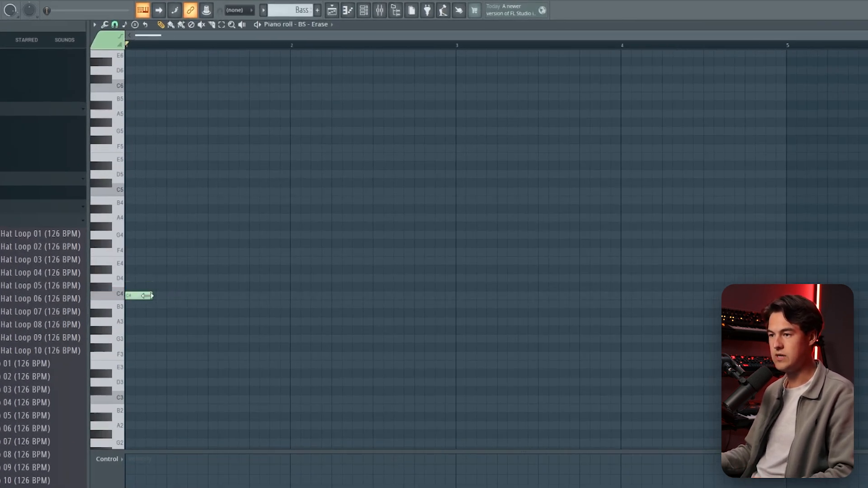
pyautogui.click(162, 296)
pyautogui.press('space')
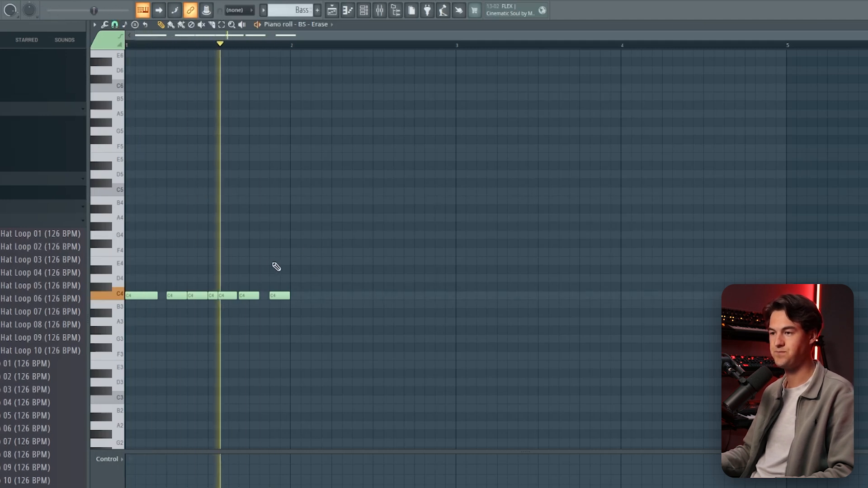
pyautogui.press('space')
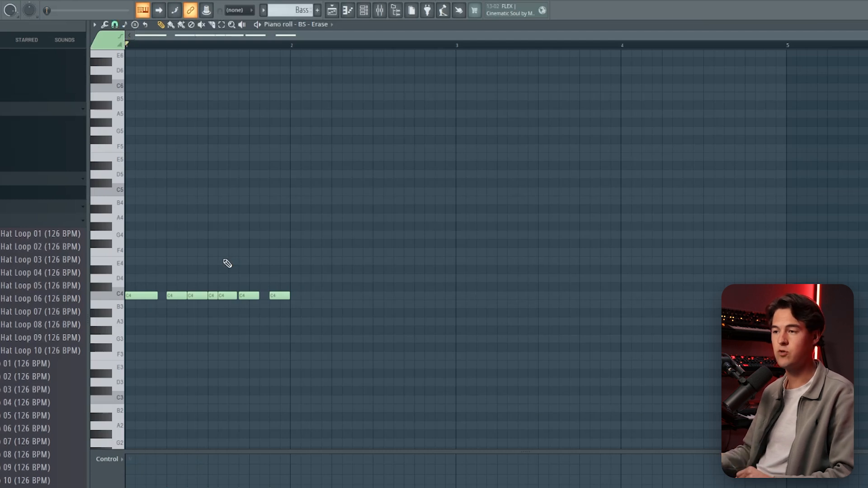
# Step: Raise the notes after the opening C4 to C5, G#4, G4, G#4, D#4 and F4 while looping the bar
pyautogui.click(176, 296)
pyautogui.hotkey('ctrl', 'Up')
pyautogui.press('space')
pyautogui.moveTo(213, 295); pyautogui.dragTo(194, 233)
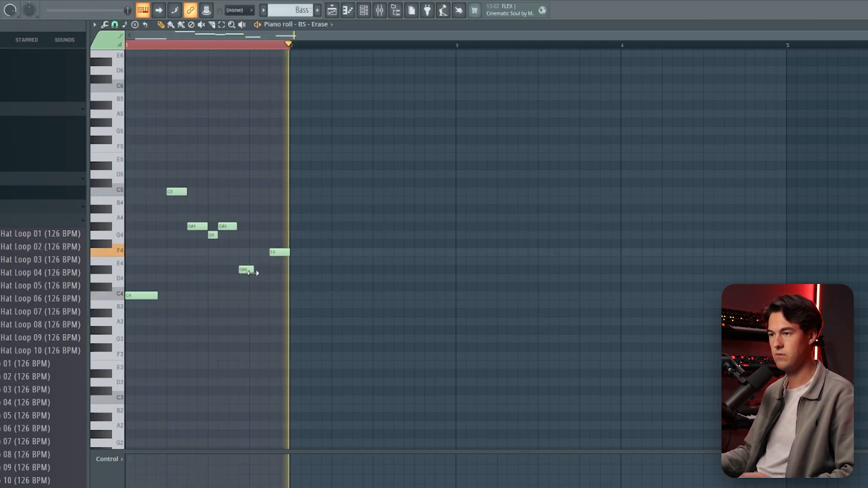
pyautogui.press('space')
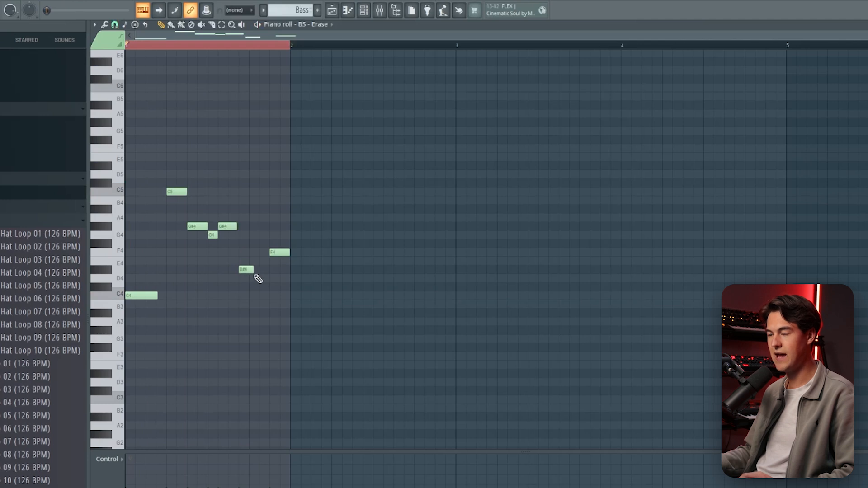
# Step: Shorten the D#4 note and move the closing F4 note slightly earlier in the bar
pyautogui.press('space')
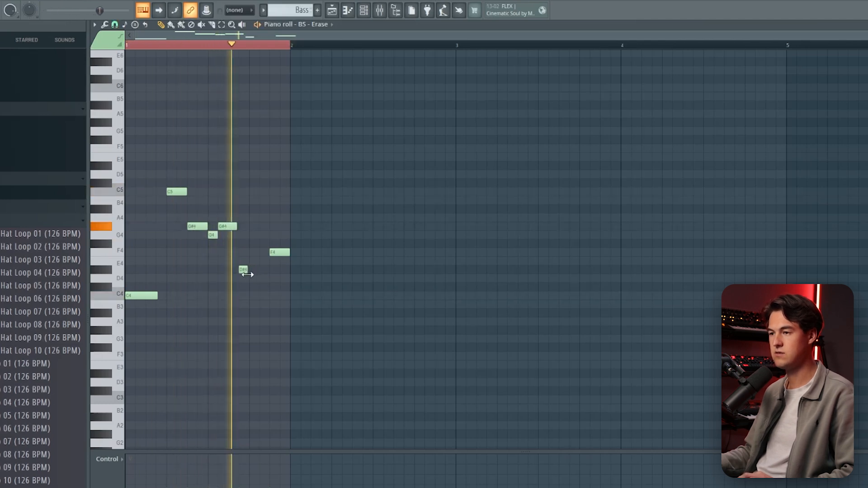
pyautogui.press('space')
pyautogui.moveTo(273, 252); pyautogui.dragTo(263, 253)
pyautogui.press('space')
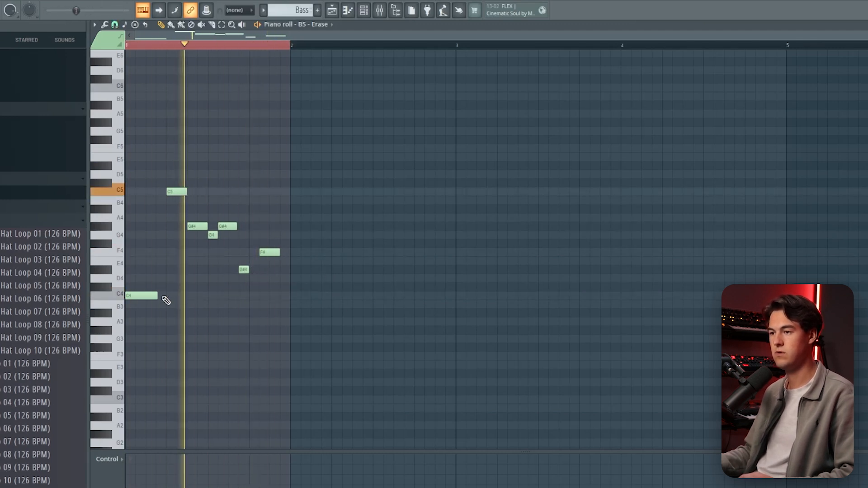
pyautogui.moveTo(157, 295); pyautogui.dragTo(165, 294)
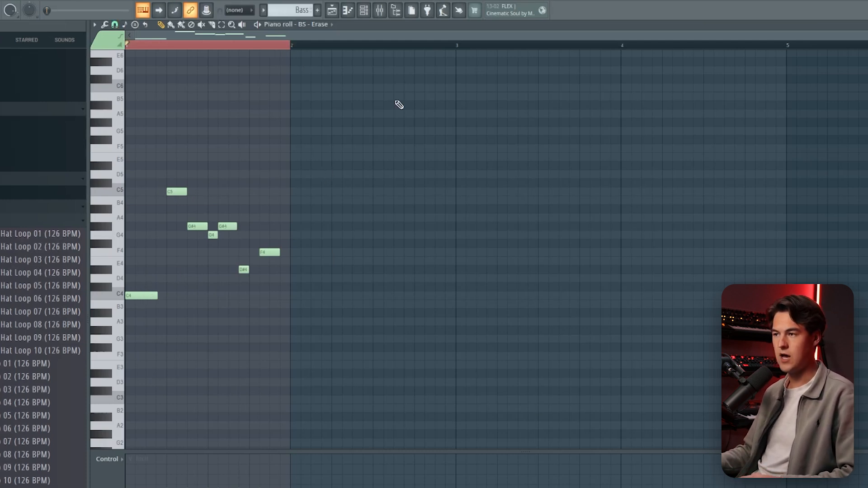
# Step: Duplicate the one-bar bass riff three times to fill four bars, and clear the selection
pyautogui.hotkey('ctrl', 'b')
pyautogui.hotkey('ctrl', 'b')
pyautogui.hotkey('ctrl', 'b')
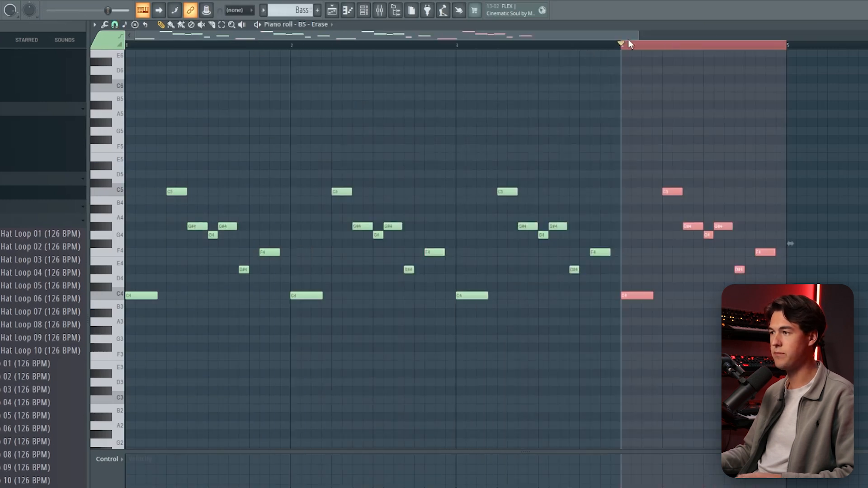
pyautogui.hotkey('ctrl', 'd')
pyautogui.scroll(-5, 597, 72)
pyautogui.scroll(5, 542, 81)
pyautogui.click(127, 45)
pyautogui.scroll(2, 124, 67)
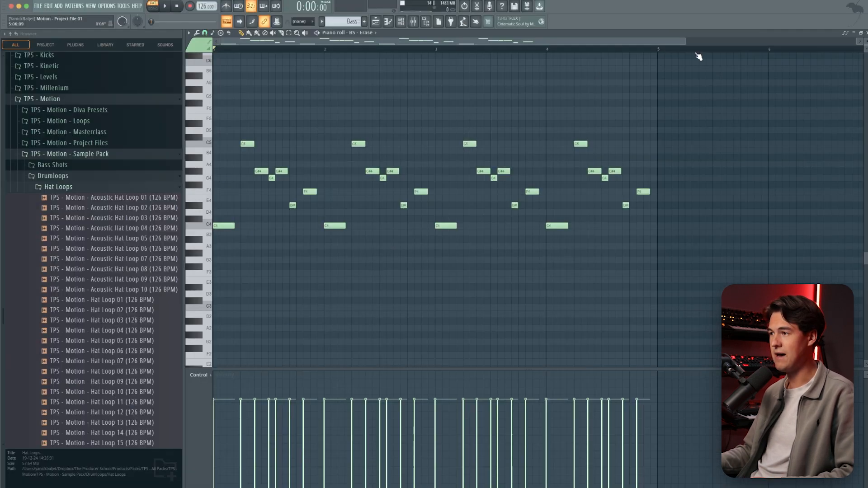
# Step: Place the Bass pattern on Track 2 of the playlist at bar 9 and move the playhead there
pyautogui.moveTo(659, 50); pyautogui.dragTo(43, 65)
pyautogui.press('space')
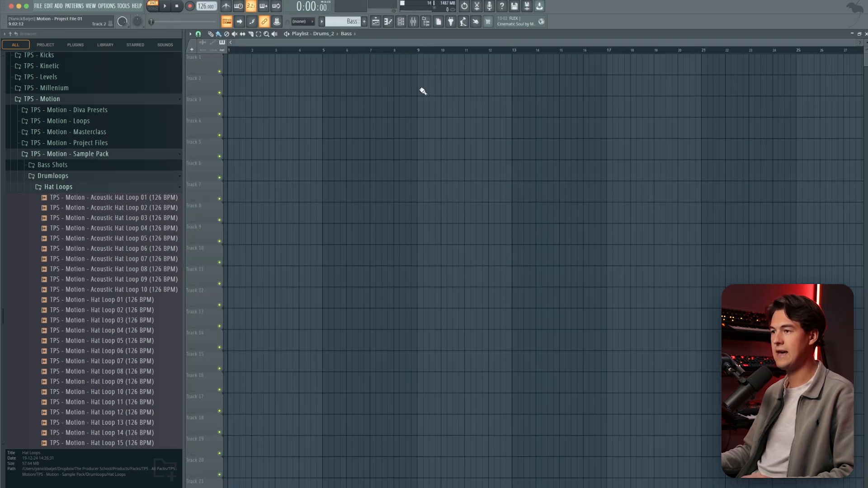
pyautogui.click(420, 88)
pyautogui.click(416, 51)
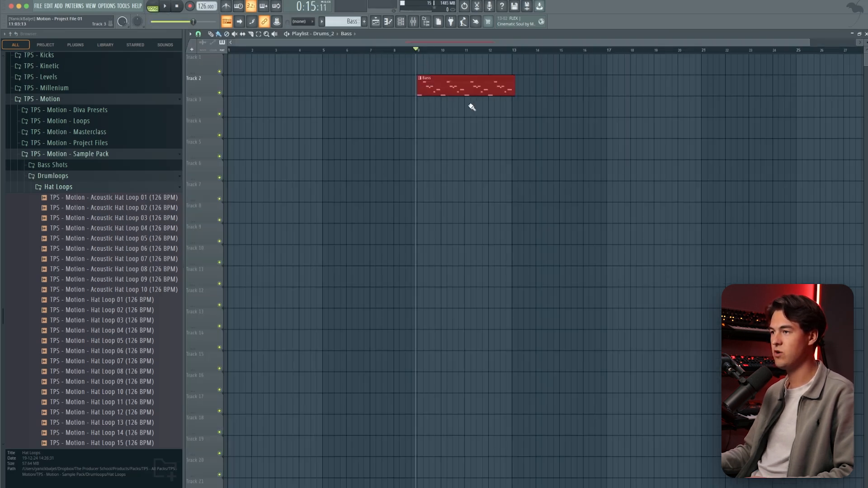
# Step: Audition samples in the Kicks folder and place TPS - Motion - Kick 09 on Track 4 at bar 9
pyautogui.scroll(3, 480, 104)
pyautogui.moveTo(129, 207); pyautogui.dragTo(133, 202)
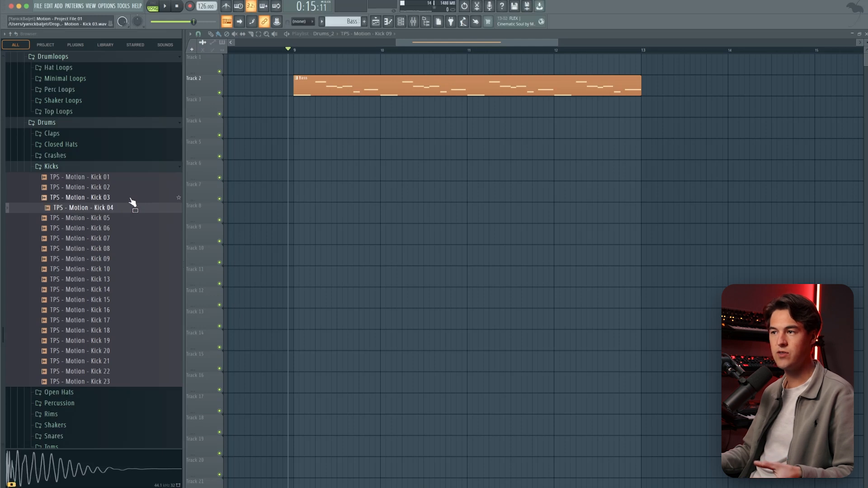
pyautogui.click(121, 208)
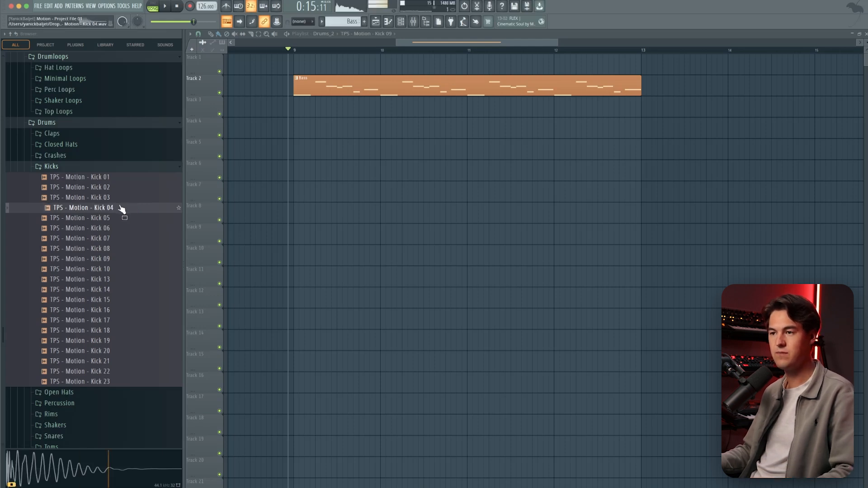
pyautogui.click(121, 218)
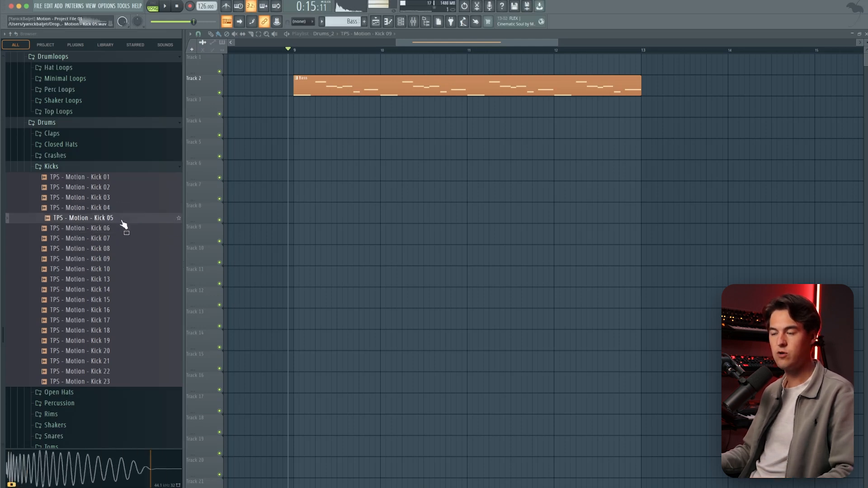
pyautogui.click(126, 260)
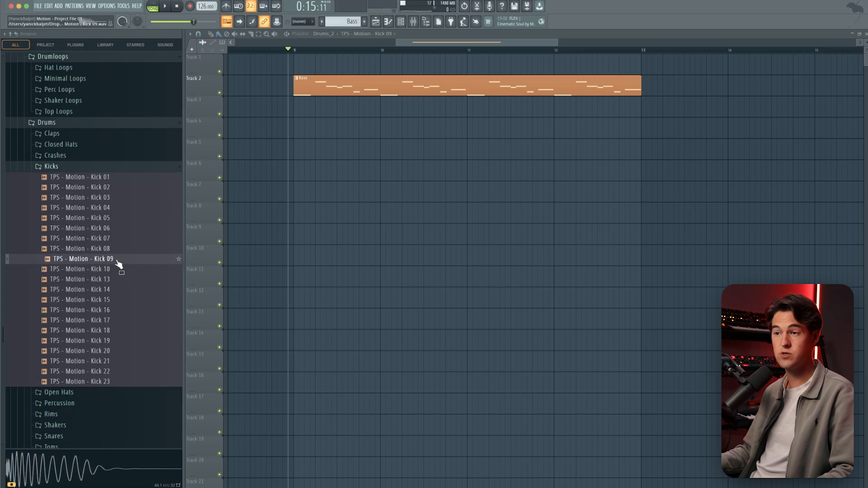
pyautogui.moveTo(118, 263); pyautogui.dragTo(296, 122)
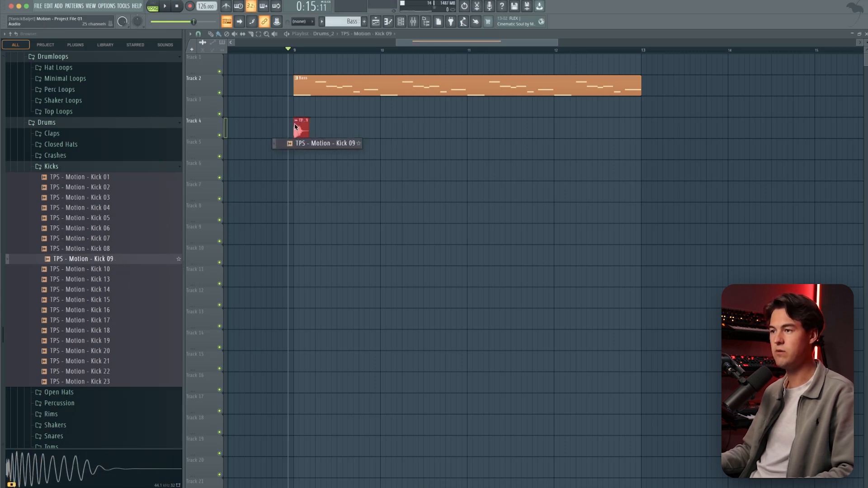
# Step: Repeat the kick on every beat of the first bar and duplicate that bar across bars 10 to 12
pyautogui.press('space')
pyautogui.click(319, 131)
pyautogui.click(341, 130)
pyautogui.click(360, 132)
pyautogui.press('space')
pyautogui.moveTo(382, 137); pyautogui.dragTo(295, 128)
pyautogui.moveTo(297, 135)
pyautogui.mouseDown()
pyautogui.moveTo(565, 132)
pyautogui.moveTo(559, 140)
pyautogui.mouseUp()
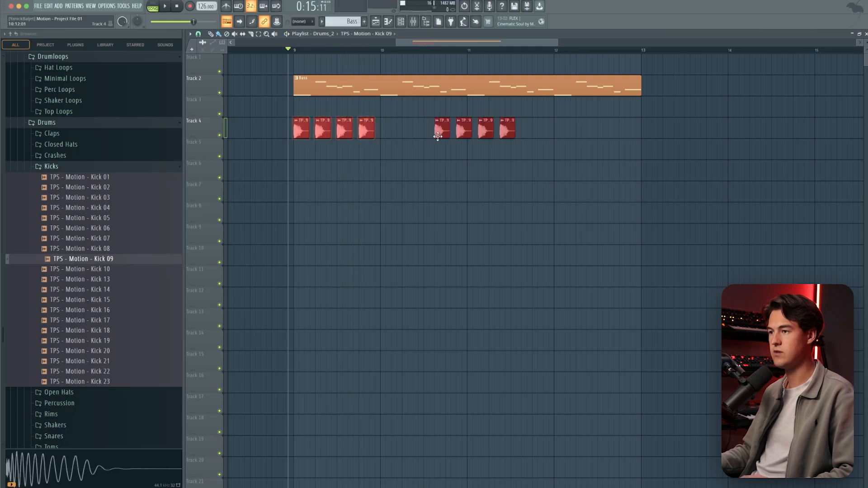
# Step: Play the loop with the kick and lower the volume of the bass's Serum mixer track slightly
pyautogui.press('space')
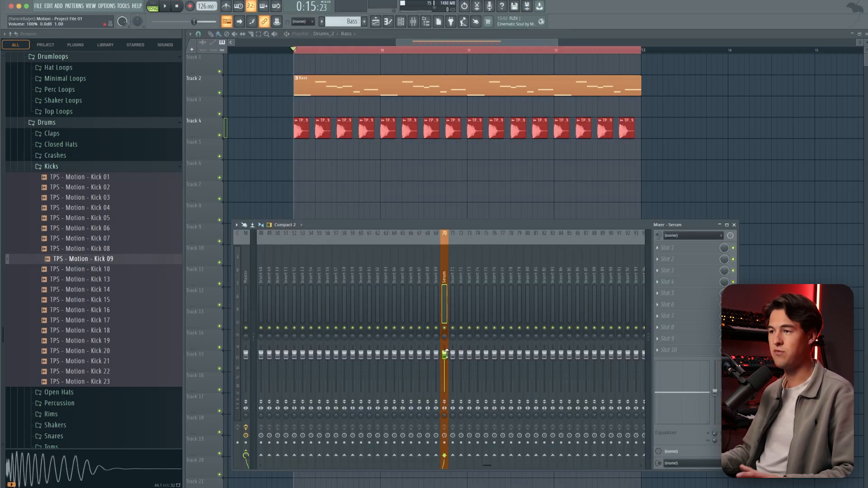
pyautogui.press('space')
pyautogui.moveTo(445, 354); pyautogui.dragTo(444, 364)
pyautogui.press('space')
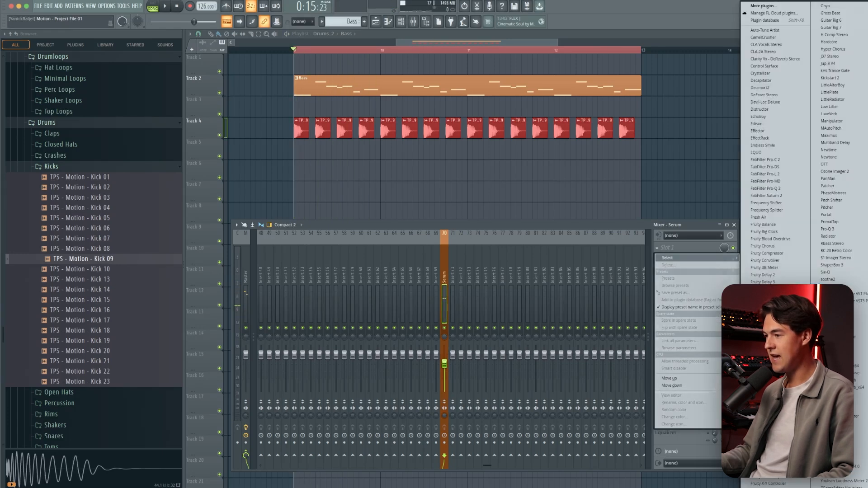
# Step: Add Fruity Parametric EQ 2 to the first effect slot of the Serum mixer track and cut the high frequencies with band 7
pyautogui.click(768, 194)
pyautogui.moveTo(325, 88); pyautogui.dragTo(374, 111)
pyautogui.press('space')
pyautogui.moveTo(420, 175); pyautogui.dragTo(388, 209)
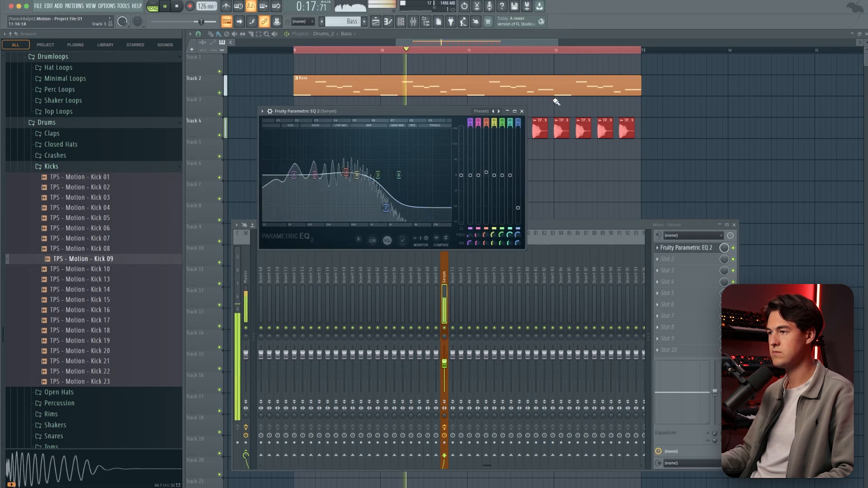
pyautogui.click(522, 112)
pyautogui.press('space')
# Step: Load Kickstart 2 in slot 6 of the Serum mixer track, choose the second sidechain curve, and play the loop
pyautogui.click(669, 305)
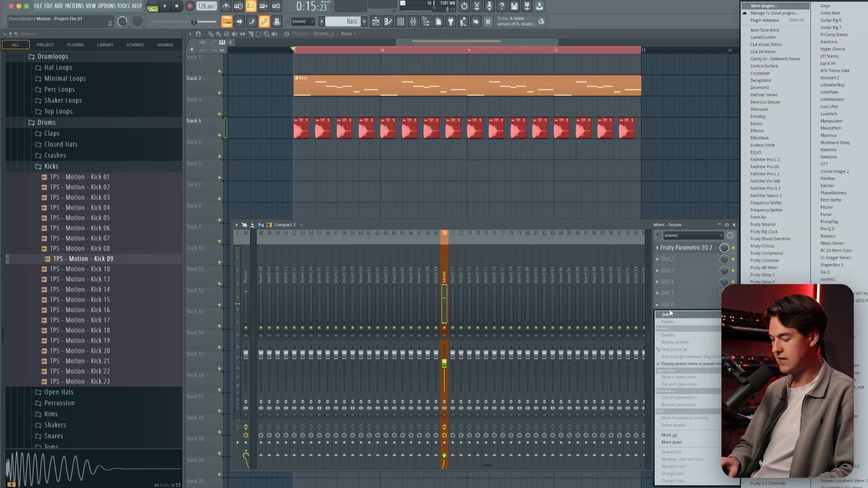
pyautogui.click(829, 78)
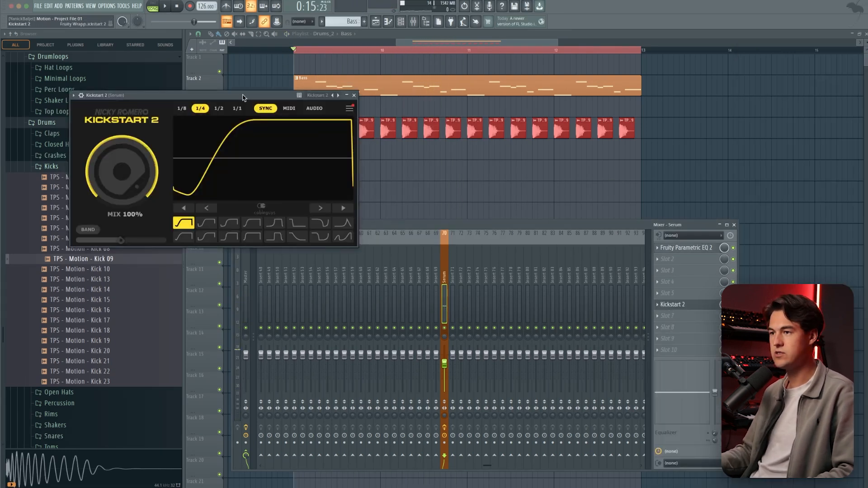
pyautogui.click(337, 245)
pyautogui.press('space')
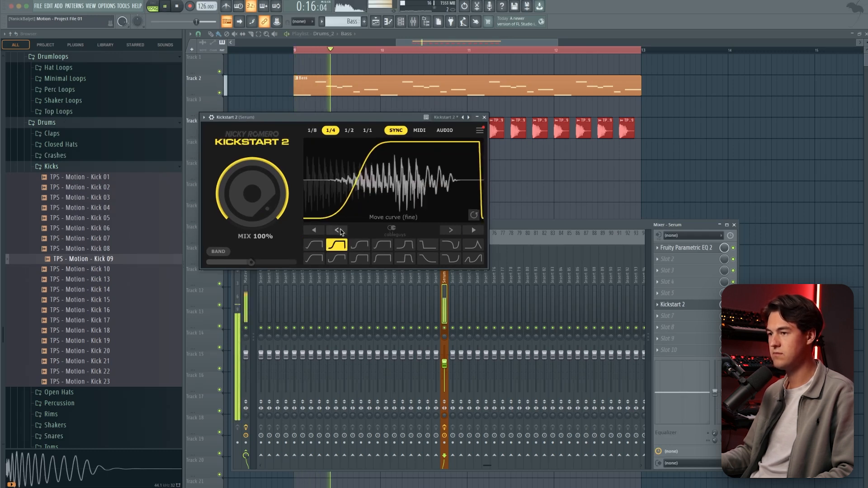
# Step: Adjust the mix amount of Kickstart 2 on the Serum track and check that track's effect chain in the mixer
pyautogui.moveTo(252, 199); pyautogui.dragTo(266, 241)
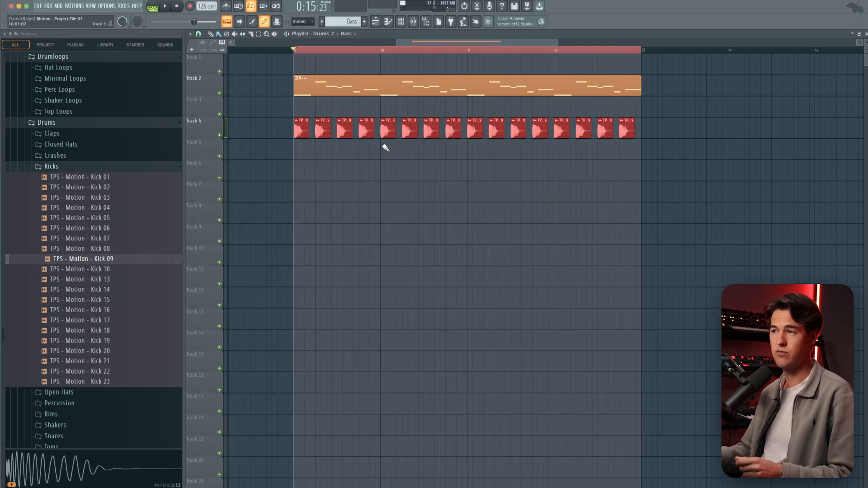
pyautogui.click(413, 21)
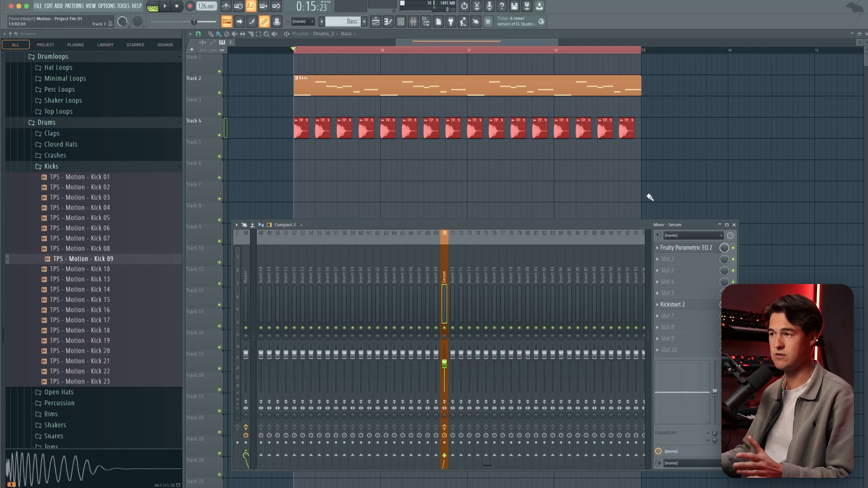
pyautogui.press('F9')
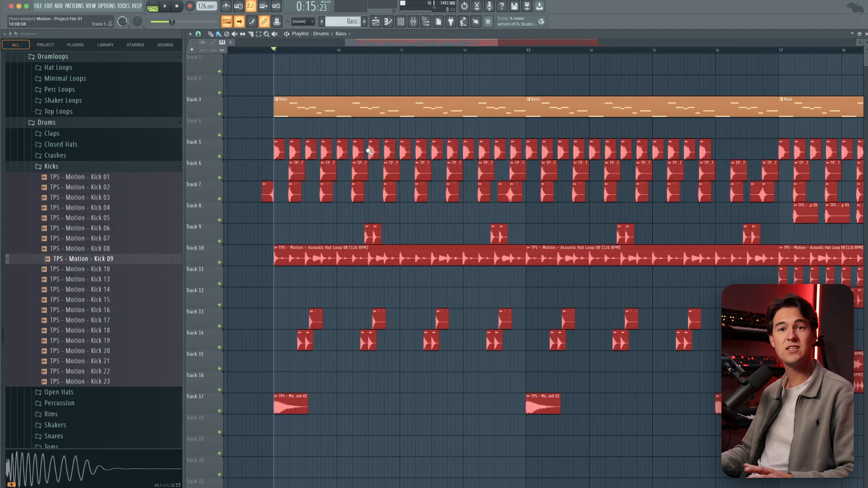
# Step: Mute the bass on Track 3, play the full drum arrangement from bar 9, and stop it to look over the layout
pyautogui.click(220, 114)
pyautogui.press('space')
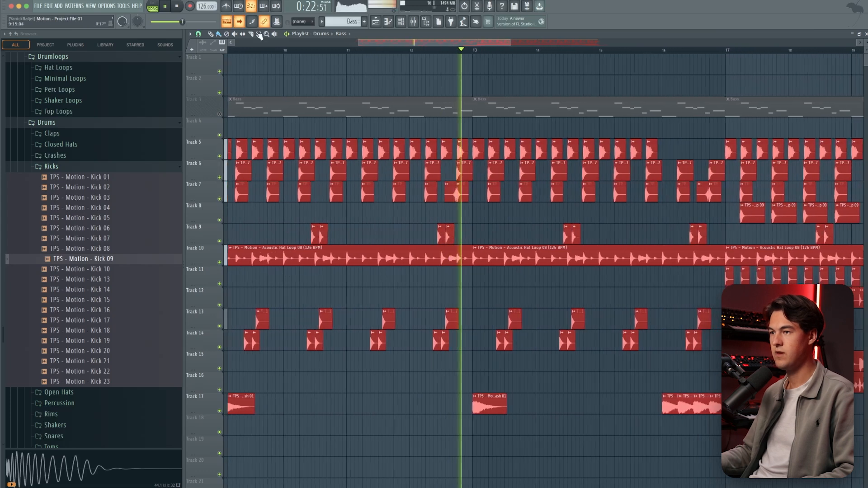
pyautogui.press('space')
pyautogui.click(240, 21)
pyautogui.scroll(-5, 408, 147)
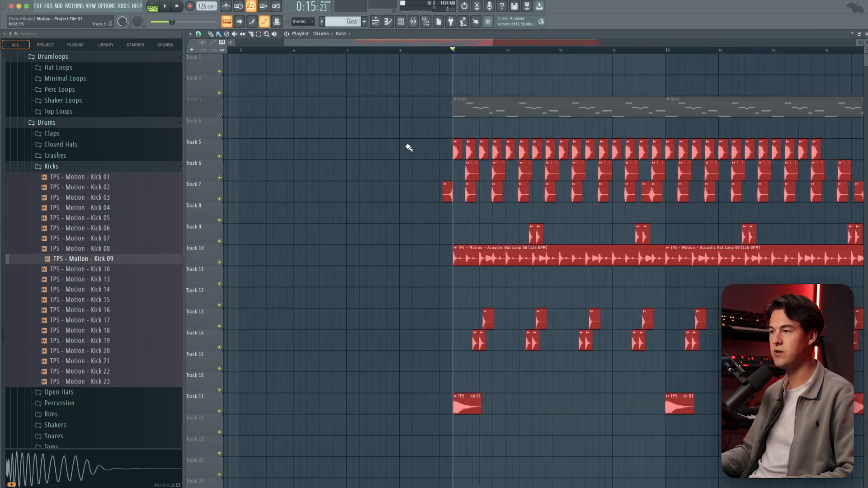
pyautogui.moveTo(509, 42); pyautogui.dragTo(533, 45)
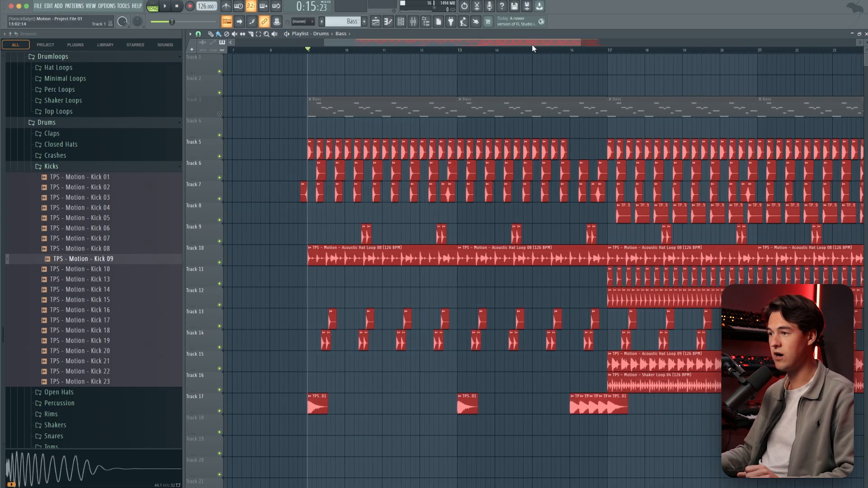
# Step: Solo the kick on Track 5 and play it from bar 9
pyautogui.scroll(2, 309, 72)
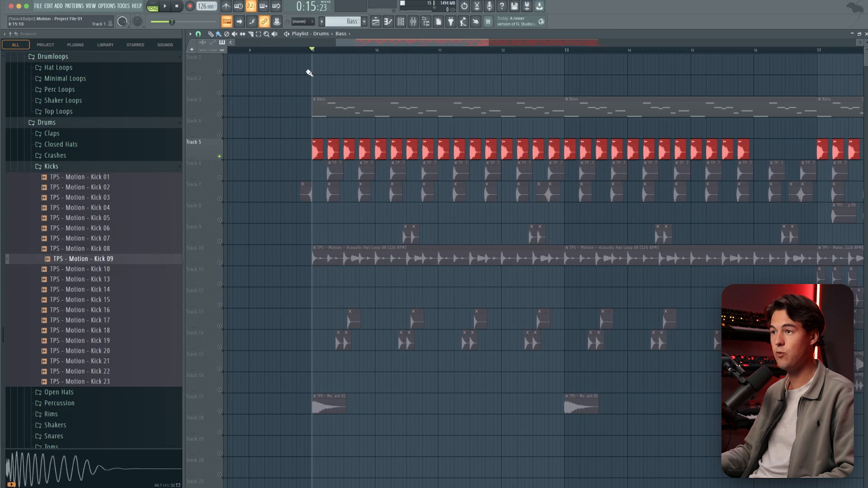
pyautogui.scroll(2, 314, 48)
pyautogui.press('space')
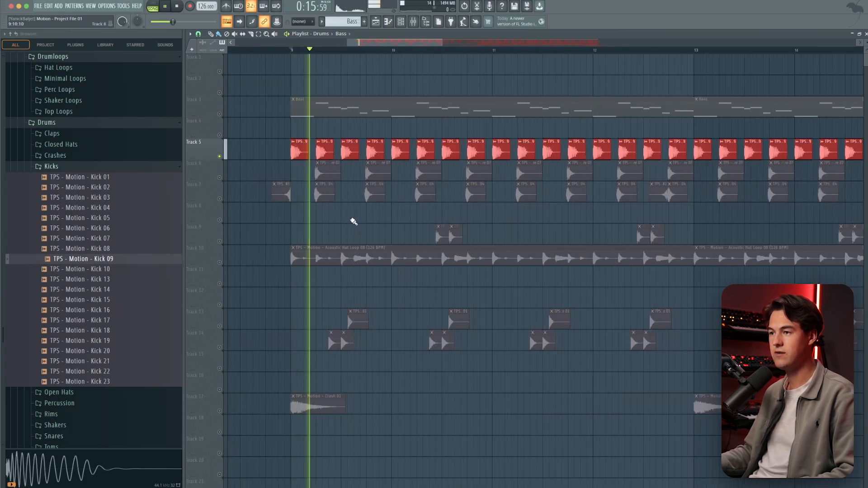
pyautogui.scroll(-2, 473, 208)
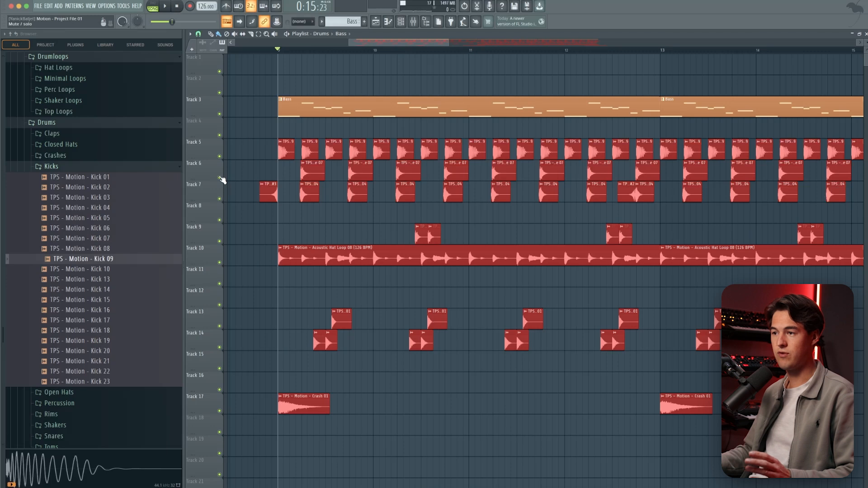
# Step: Solo Snare 07 on Track 6, play it, and examine where its hits start relative to the kicks
pyautogui.rightClick(220, 178)
pyautogui.scroll(3, 232, 186)
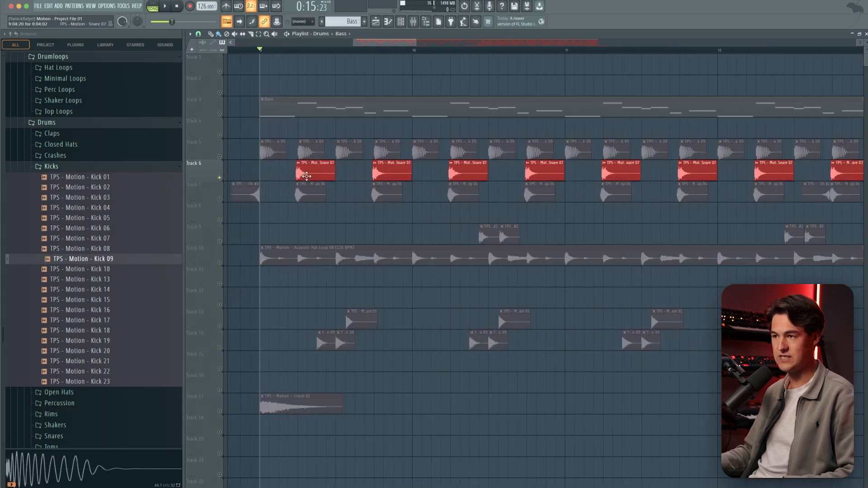
pyautogui.press('space')
pyautogui.press('space')
pyautogui.scroll(3, 299, 171)
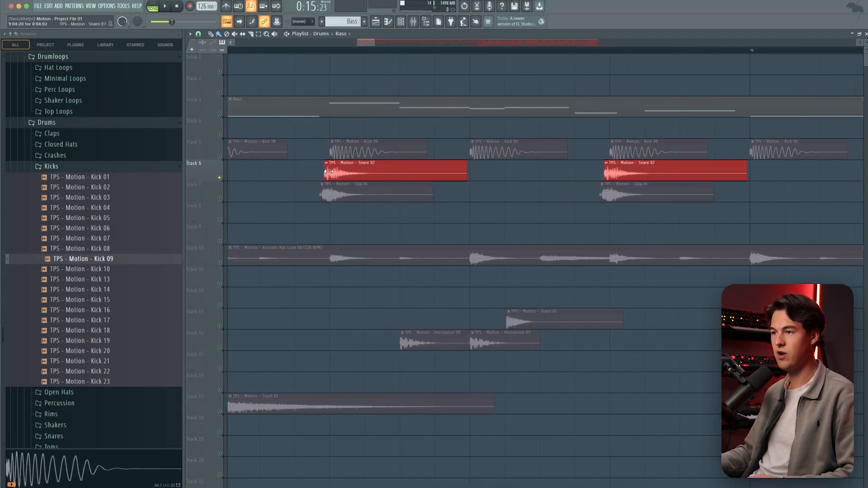
pyautogui.scroll(3, 326, 172)
# Step: Play the kick on Track 5 and the snare on Track 6 together to hear their timing offset
pyautogui.scroll(2, 320, 174)
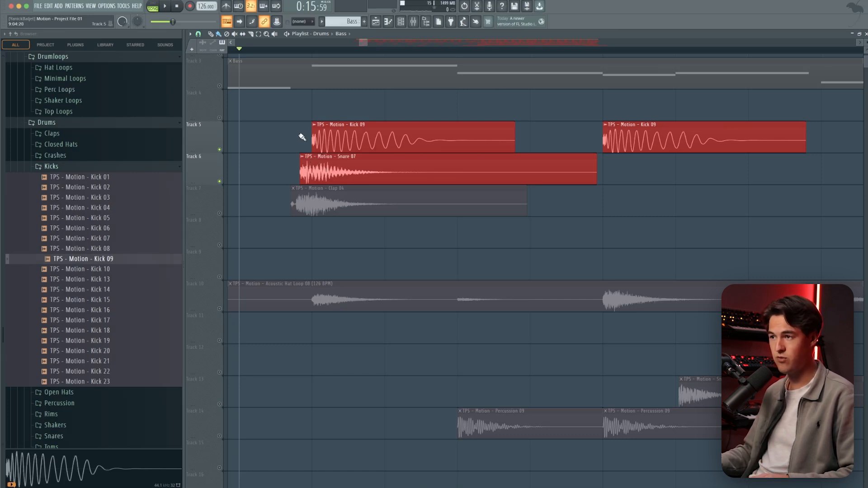
pyautogui.press('space')
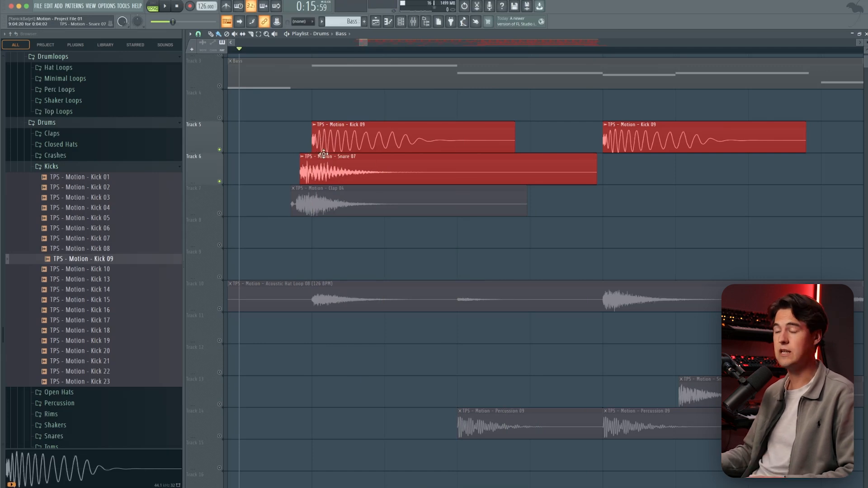
pyautogui.press('space')
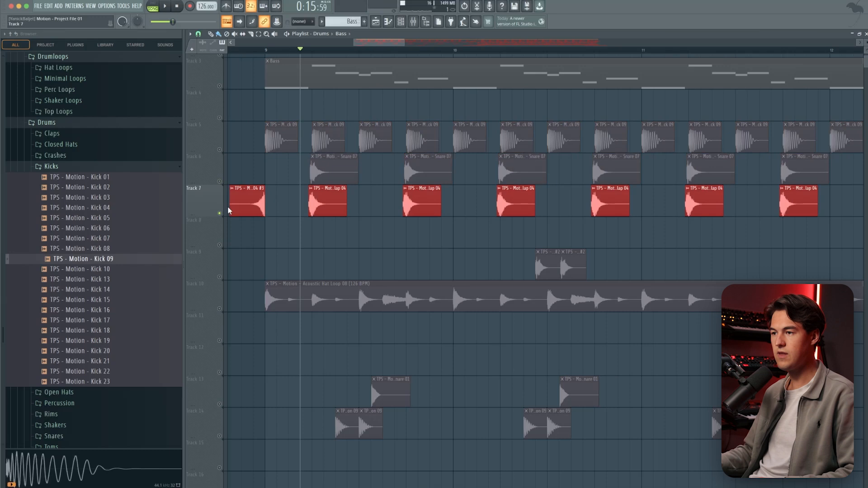
# Step: Solo Clap 04 on Track 7, examine its start against the snare and kick, and play it alone
pyautogui.scroll(3, 473, 298)
pyautogui.scroll(1, 472, 304)
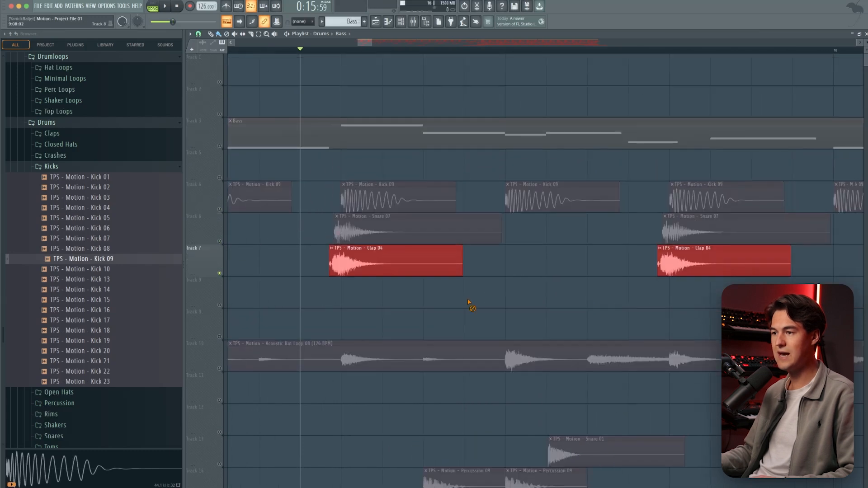
pyautogui.scroll(-3, 447, 291)
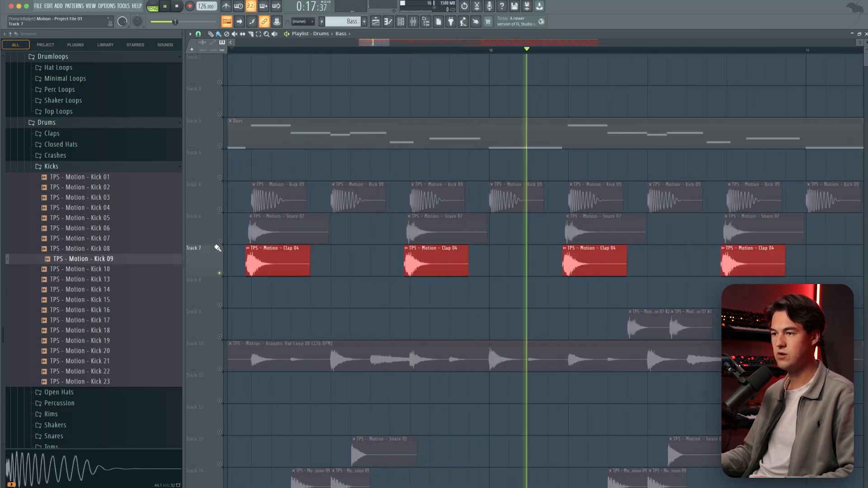
pyautogui.scroll(-4, 431, 227)
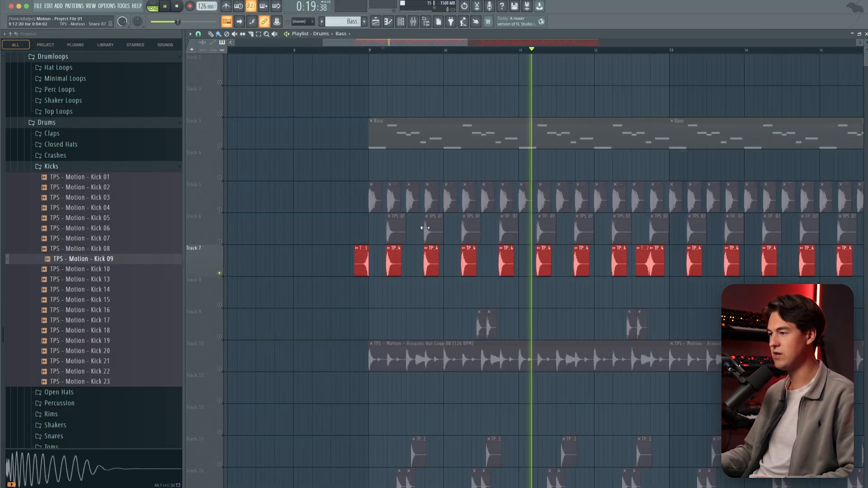
pyautogui.scroll(1, 591, 248)
pyautogui.press('space')
# Step: Unmute the snare on Track 6 alongside the clap on Track 7 and play the two layers together
pyautogui.click(220, 241)
pyautogui.scroll(4, 353, 270)
pyautogui.scroll(2, 353, 270)
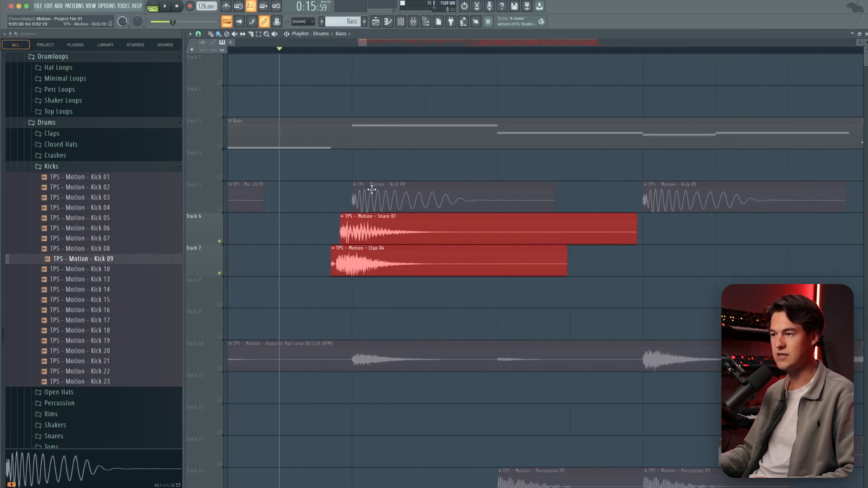
pyautogui.press('space')
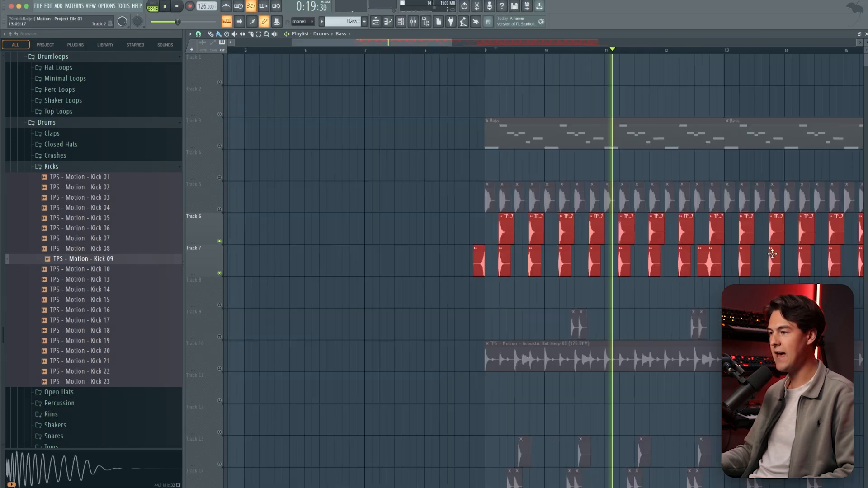
pyautogui.press('space')
# Step: Play the kick, snare and clap on Tracks 5 to 7 together and examine the reversed clap before bar 13
pyautogui.scroll(2, 769, 242)
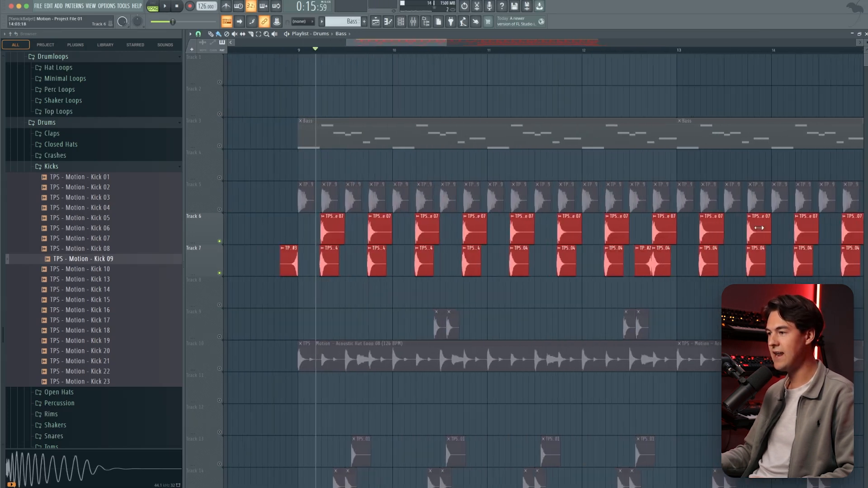
pyautogui.scroll(5, 669, 271)
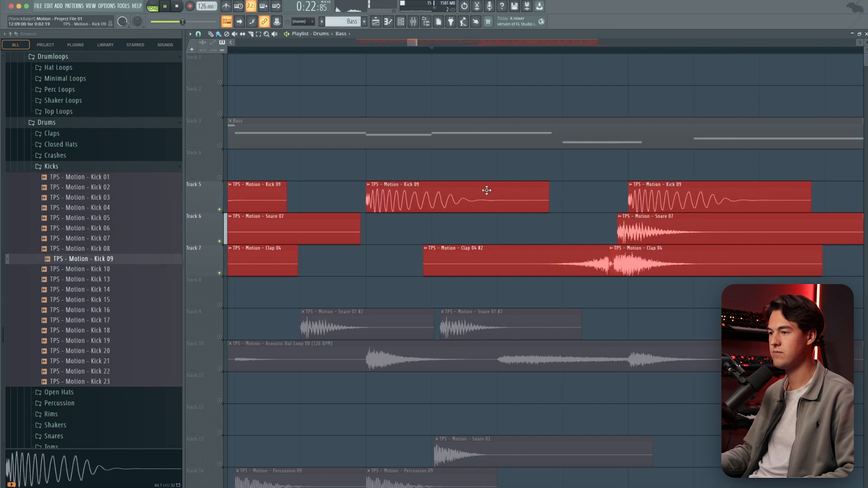
pyautogui.scroll(-5, 508, 189)
pyautogui.scroll(-2, 520, 154)
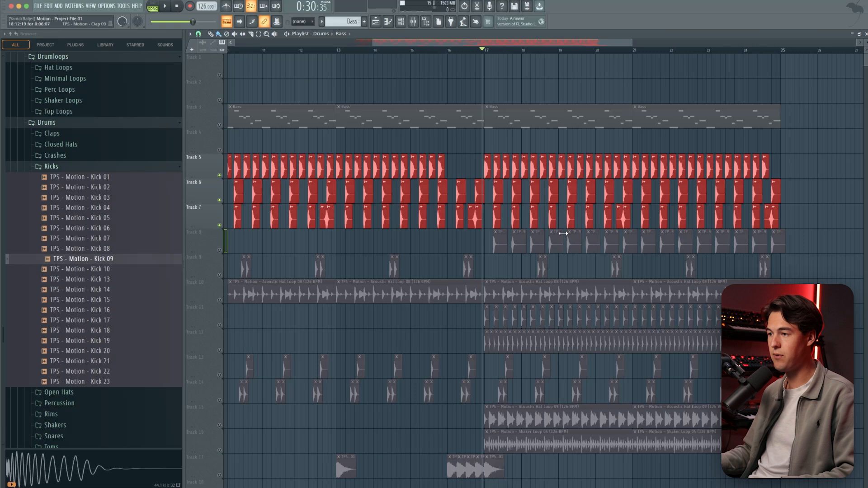
# Step: Solo Clap 09 on Track 8 from bar 17 and inspect the Fruity Reeverb 2 on its mixer track
pyautogui.scroll(6, 568, 234)
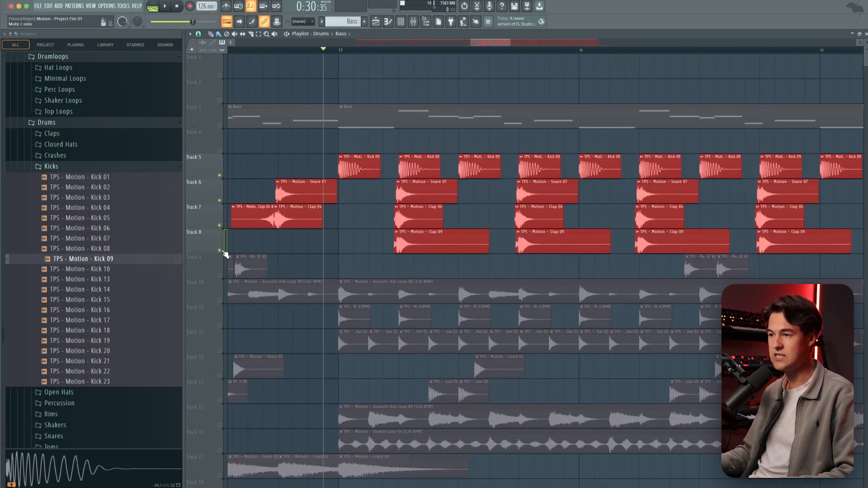
pyautogui.rightClick(220, 251)
pyautogui.press('space')
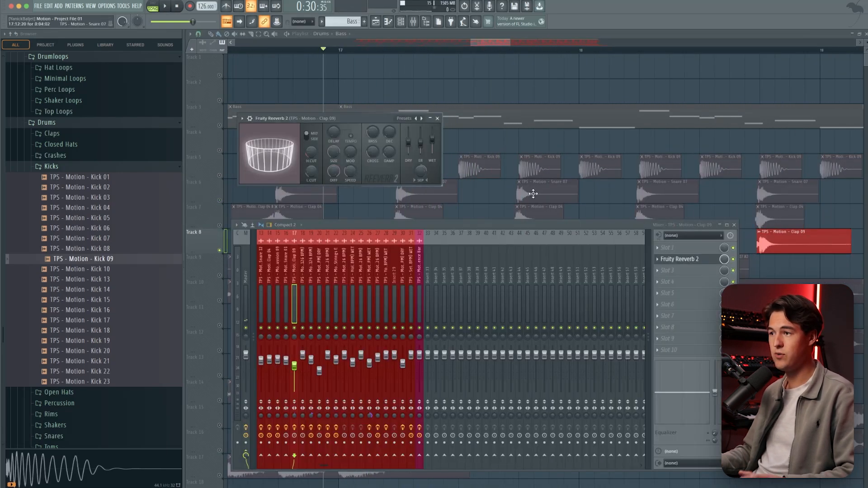
pyautogui.click(437, 119)
pyautogui.press('F9')
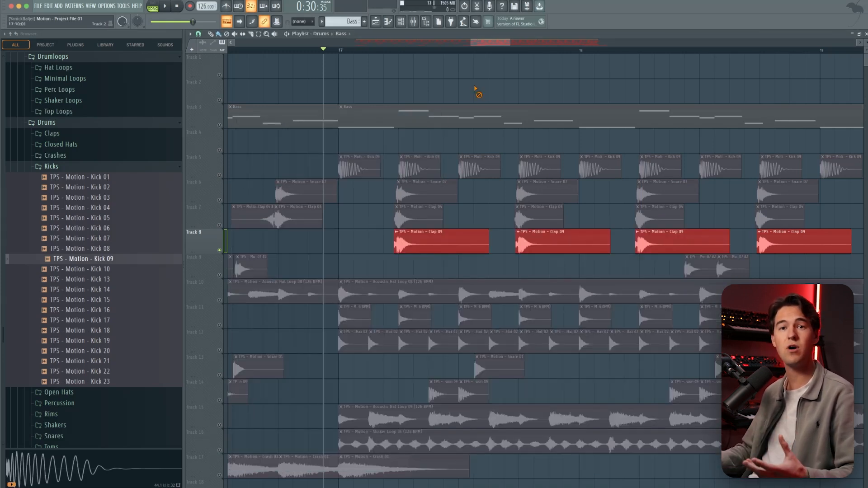
# Step: Play Clap 09 from bar 17 and unmute Tracks 7 and 6 to hear the layered claps and snare
pyautogui.press('space')
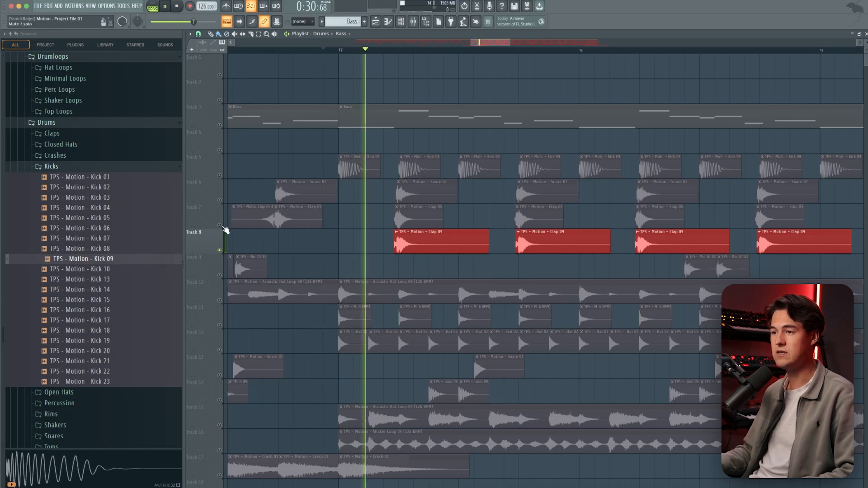
pyautogui.click(220, 225)
pyautogui.click(219, 201)
pyautogui.scroll(-7, 375, 112)
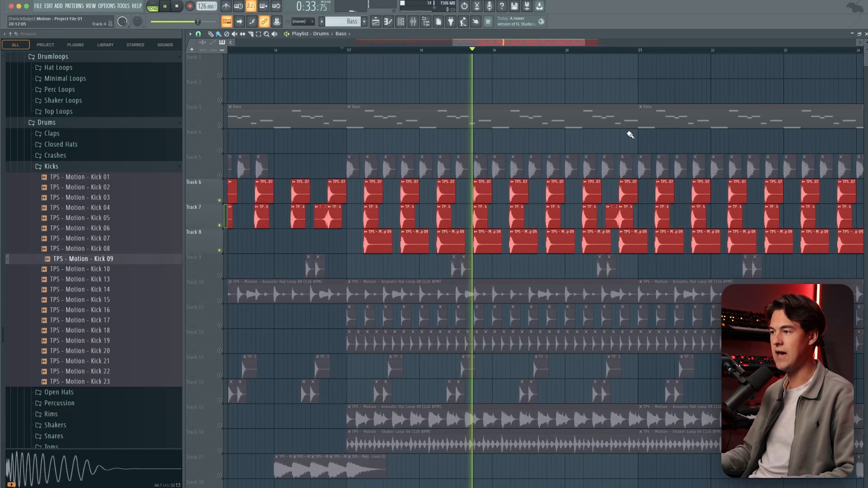
pyautogui.scroll(1, 627, 133)
pyautogui.moveTo(483, 42); pyautogui.dragTo(497, 47)
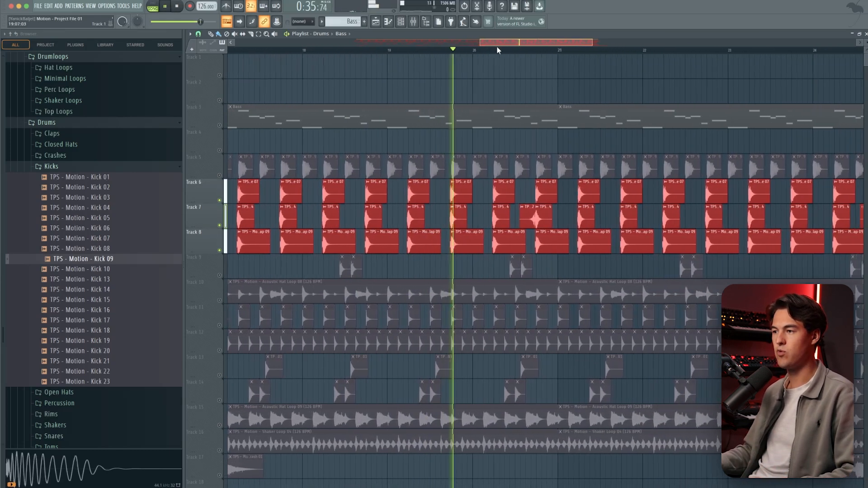
# Step: Bring the kick on Track 5 back in and toggle Track 8 off and on to compare the groove with and without Clap 09
pyautogui.click(219, 175)
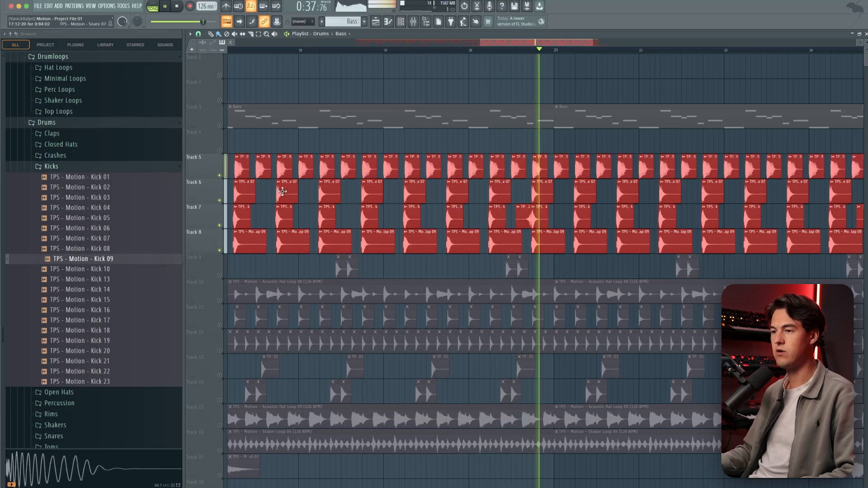
pyautogui.click(220, 250)
pyautogui.click(221, 250)
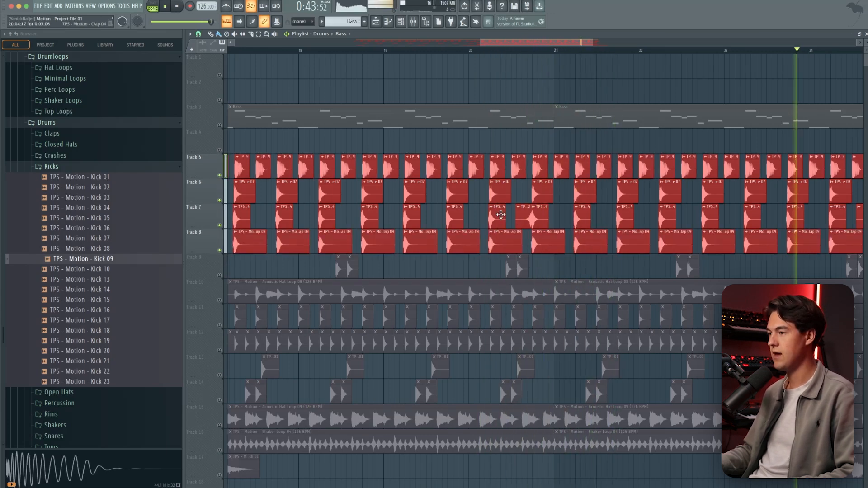
# Step: Unmute the snare fills on Track 9 and inspect the audio clip settings of Snare 07 on Track 6
pyautogui.scroll(-3, 457, 194)
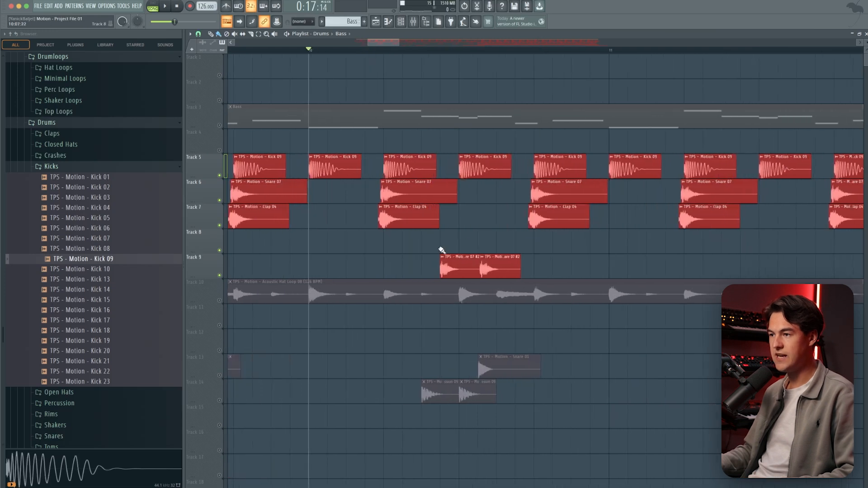
pyautogui.scroll(3, 421, 203)
pyautogui.doubleClick(388, 189)
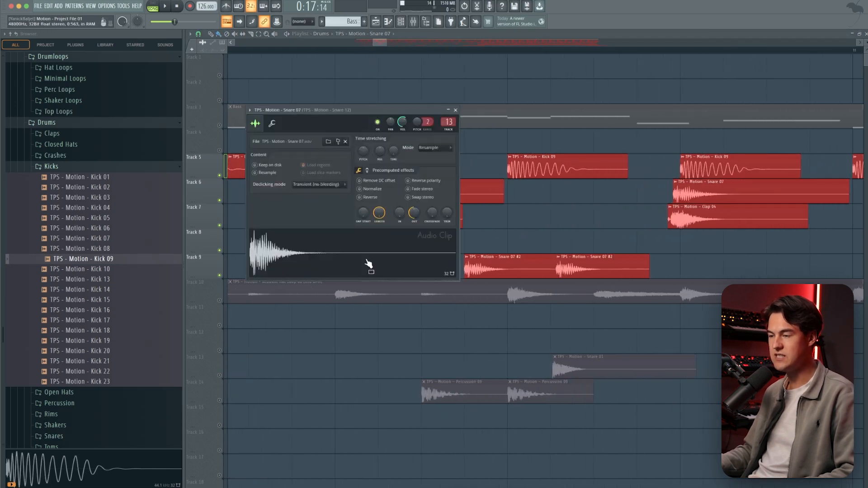
pyautogui.press('Escape')
# Step: Play from bar 10 to hear the Track 9 snare fills with the kick, snare and clap
pyautogui.press('space')
pyautogui.scroll(-3, 418, 239)
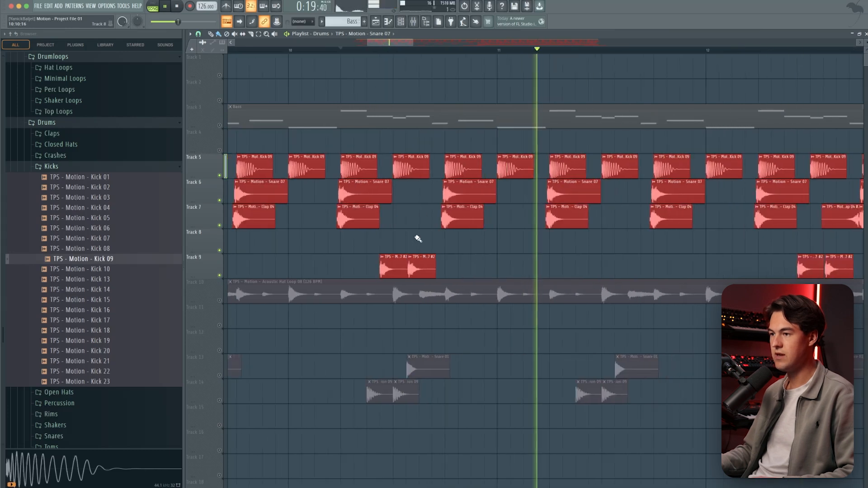
pyautogui.scroll(-2, 707, 230)
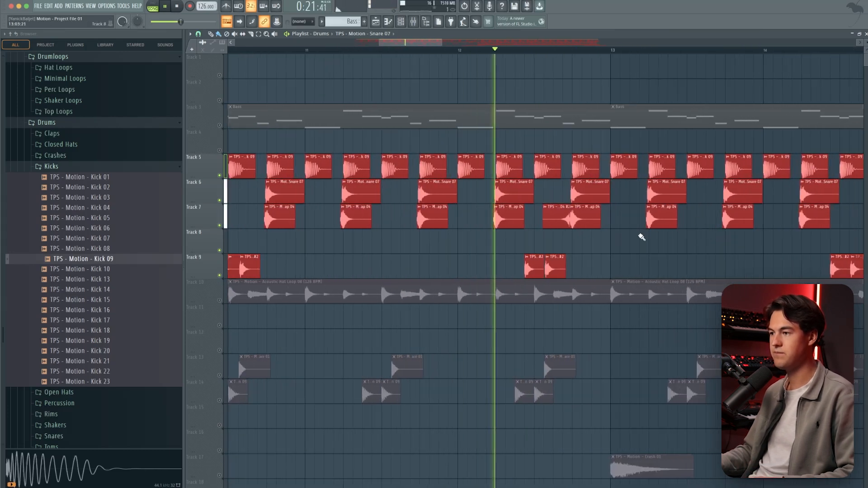
pyautogui.scroll(-2, 707, 248)
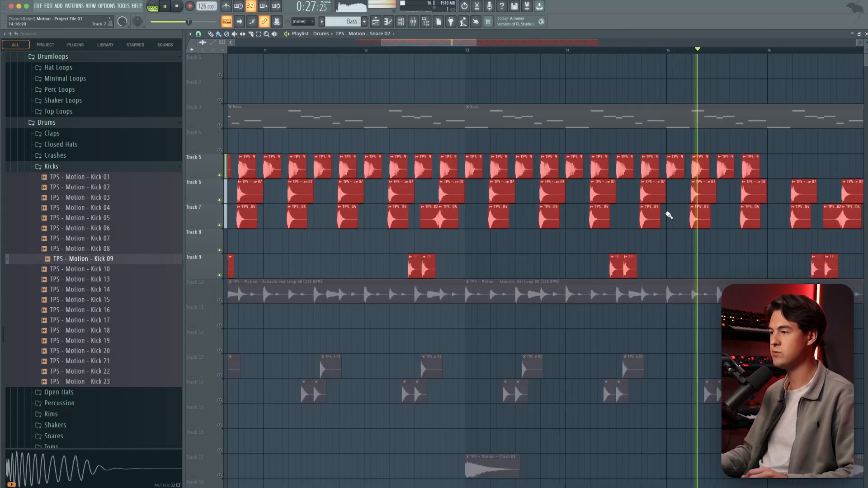
# Step: Bring the bass on Track 3 back in and solo Acoustic Hat Loop 08 on Track 10 to hear it on its own
pyautogui.click(220, 125)
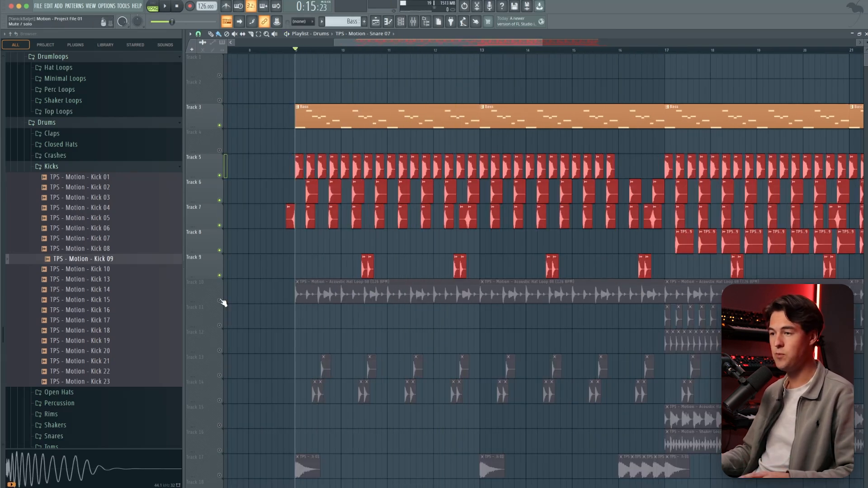
pyautogui.rightClick(220, 301)
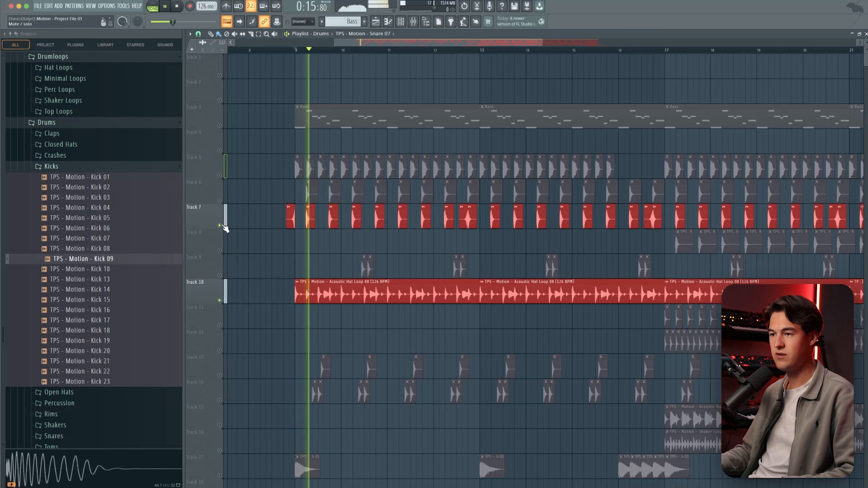
pyautogui.scroll(2, 314, 257)
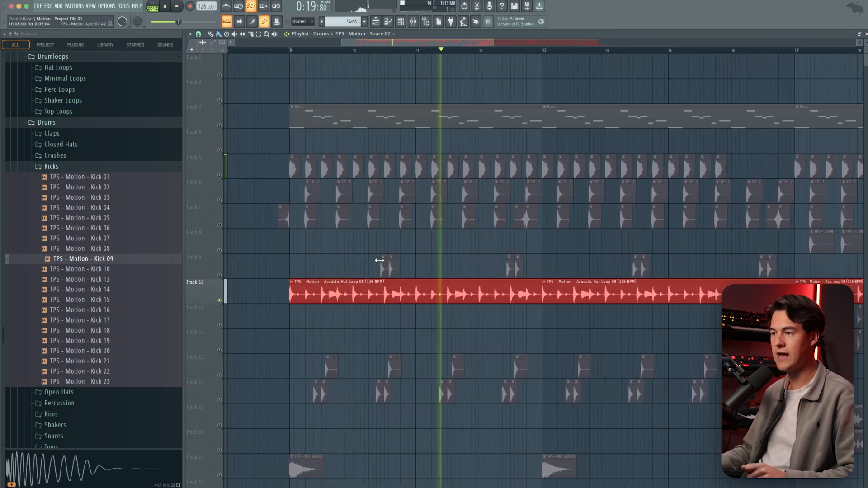
pyautogui.press('space')
# Step: Browse the sample pack's Hat Loops folder and preview Acoustic Hat Loop 05 and Acoustic Hat Loop 07
pyautogui.click(68, 167)
pyautogui.scroll(2, 70, 135)
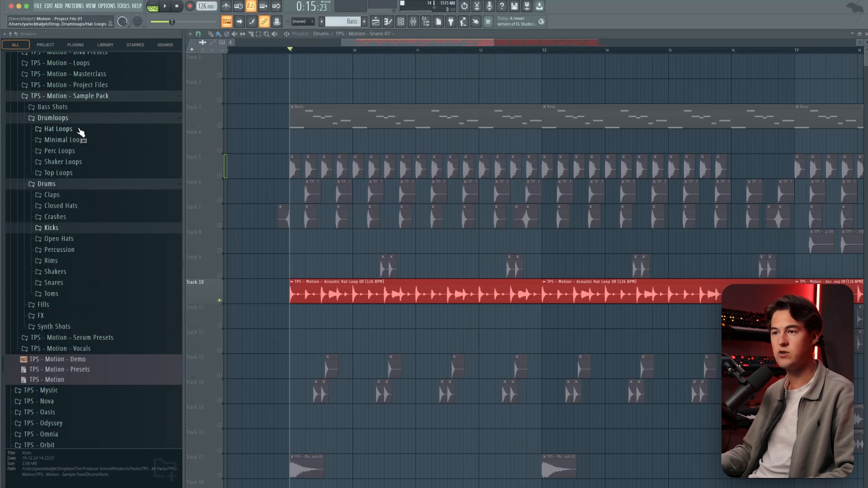
pyautogui.click(64, 129)
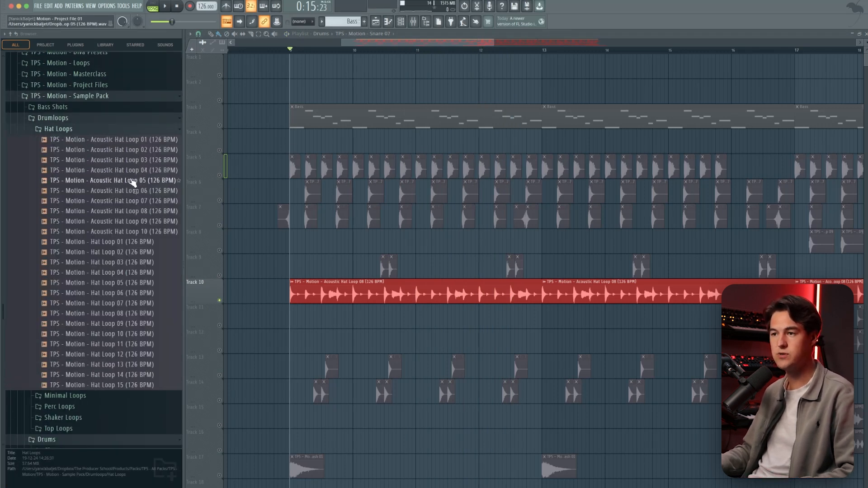
pyautogui.click(133, 181)
pyautogui.click(133, 202)
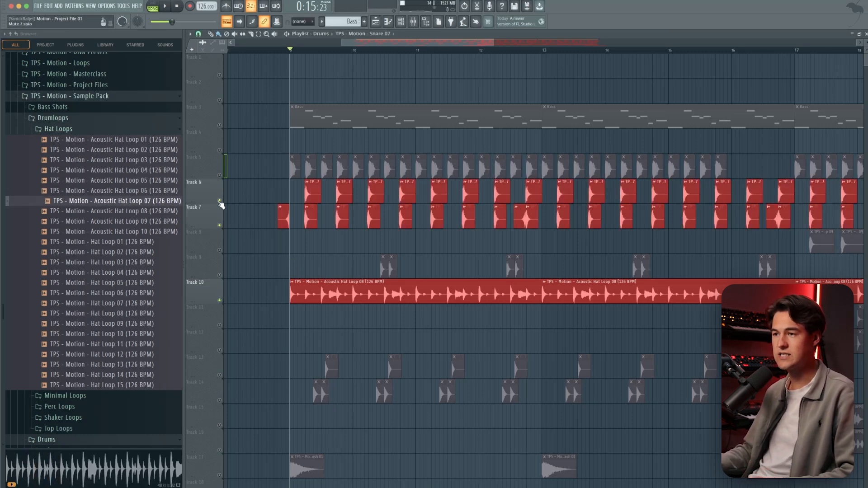
# Step: Play the drums with the hat loop and inspect the audio clip settings of Percussion 09 on Track 14
pyautogui.press('space')
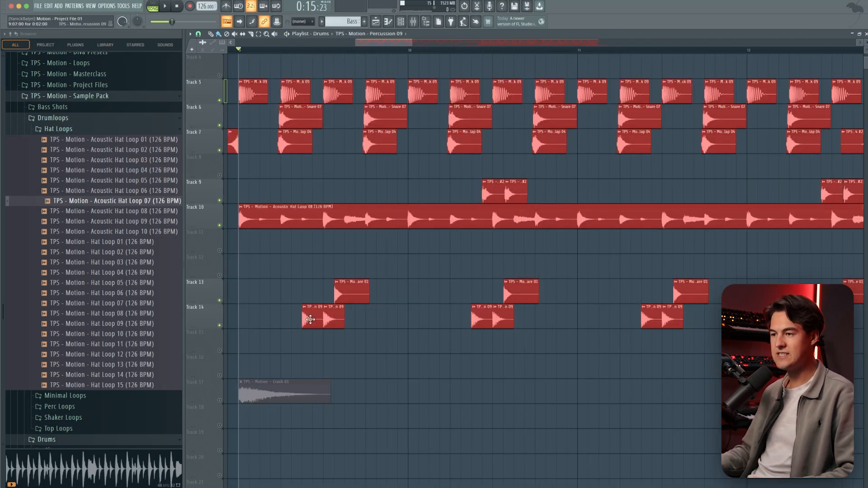
pyautogui.doubleClick(310, 319)
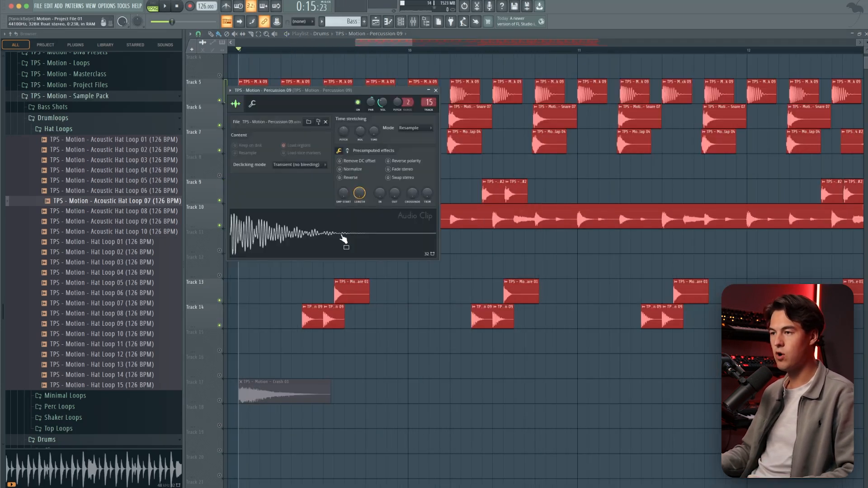
pyautogui.moveTo(328, 237); pyautogui.dragTo(382, 328)
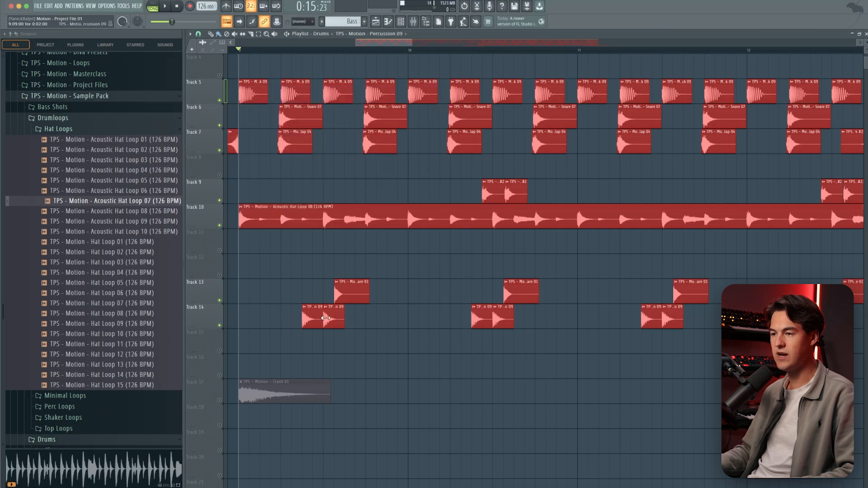
pyautogui.press('space')
pyautogui.press('space')
pyautogui.doubleClick(320, 318)
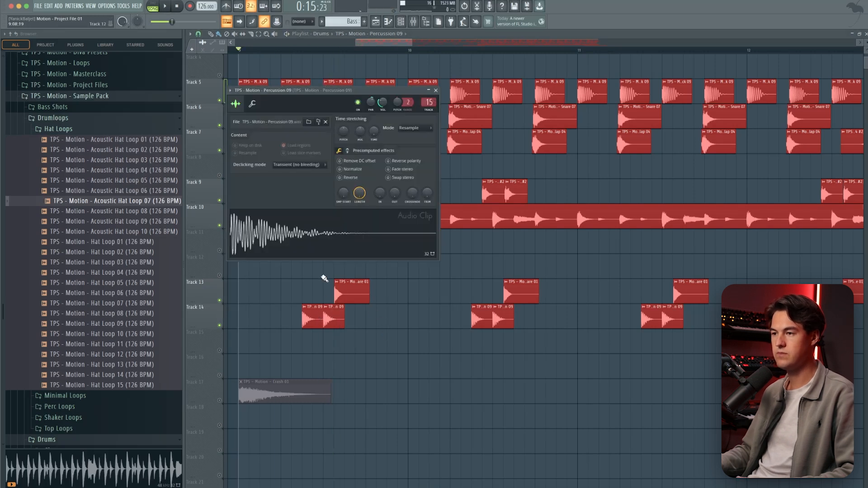
pyautogui.rightClick(388, 320)
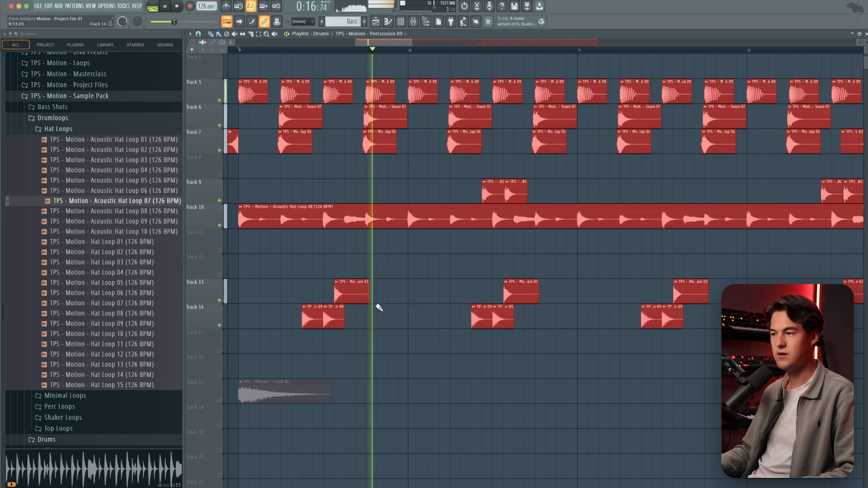
# Step: Solo Snare 01 on Track 13 and play it from the middle of bar 10
pyautogui.moveTo(389, 41); pyautogui.dragTo(422, 45)
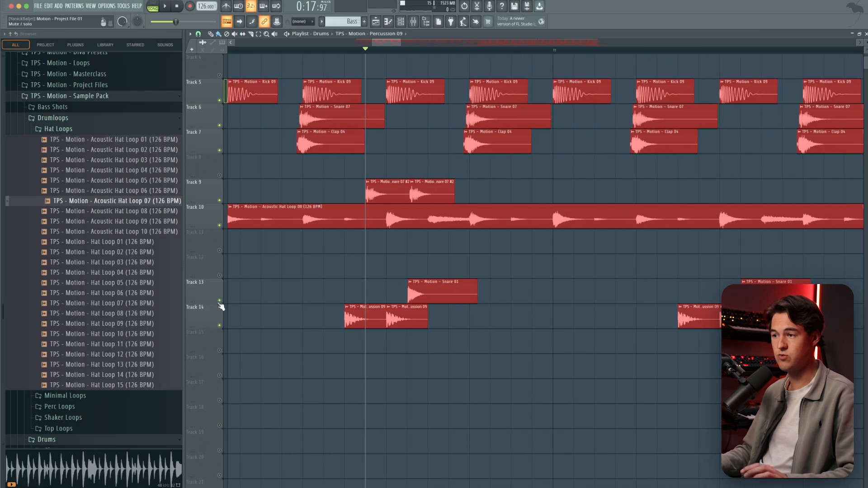
pyautogui.rightClick(219, 300)
pyautogui.press('space')
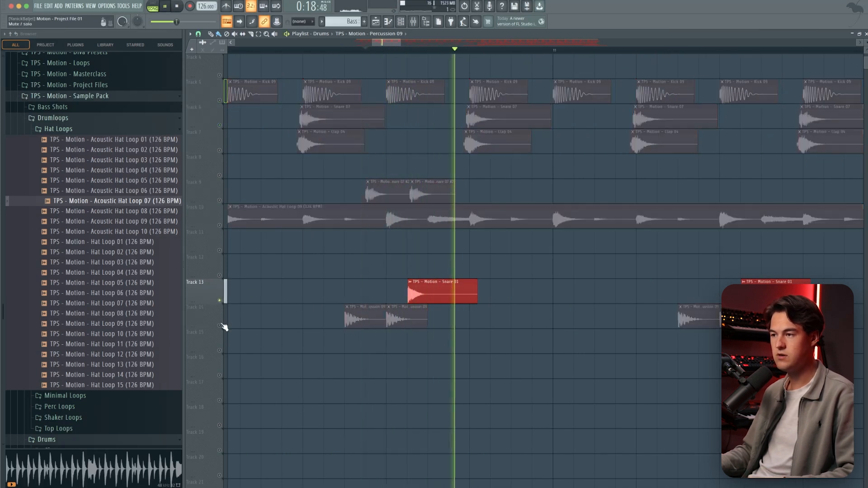
# Step: Unmute Tracks 5, 6, 7, 14, 10 and 9 during playback to hear Snare 01 within the full drum groove
pyautogui.click(220, 100)
pyautogui.click(219, 126)
pyautogui.click(220, 150)
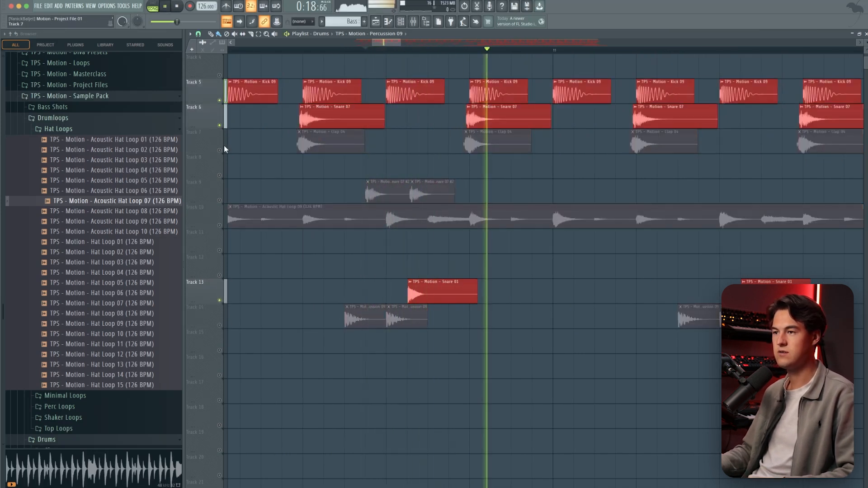
pyautogui.click(219, 325)
pyautogui.scroll(-1, 350, 268)
pyautogui.scroll(-2, 352, 266)
pyautogui.scroll(1, 446, 294)
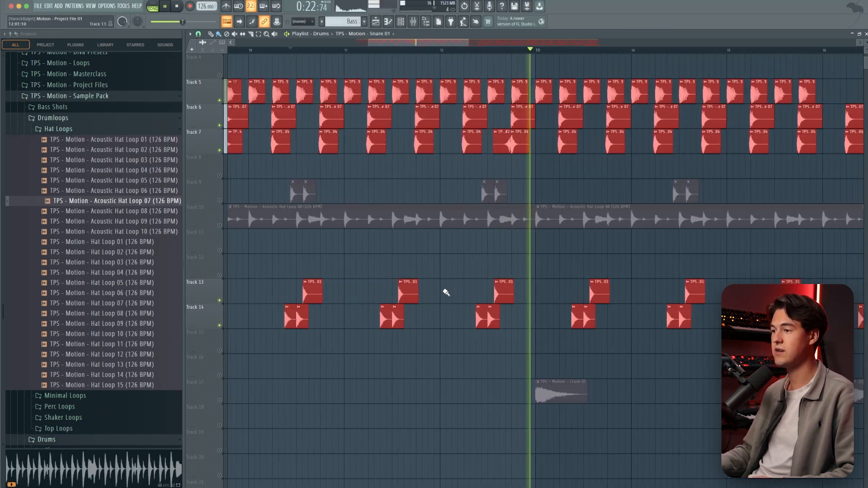
pyautogui.click(219, 225)
pyautogui.click(219, 201)
pyautogui.scroll(-2, 565, 280)
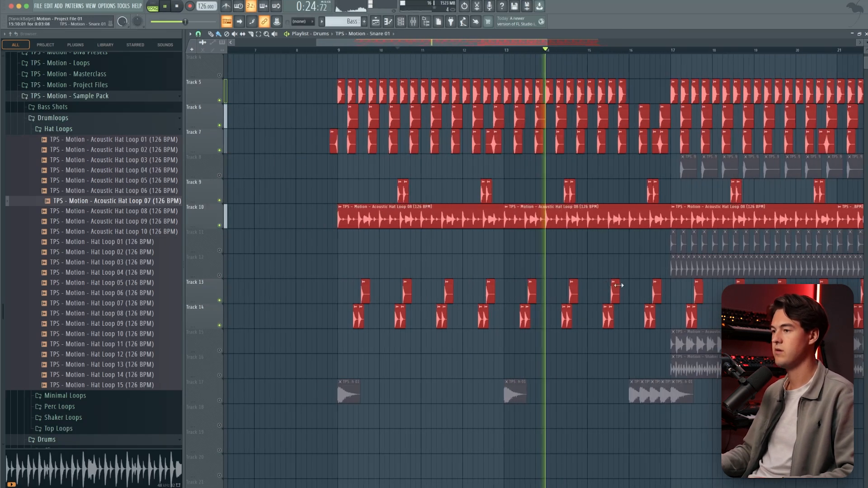
pyautogui.scroll(2, 591, 286)
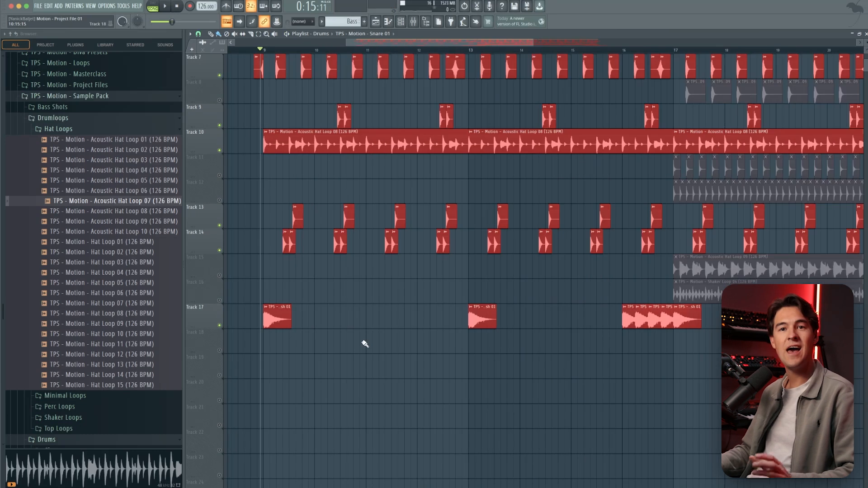
# Step: Inspect the audio clip settings of Crash 01 on Track 17 and play the drums from bar 9 into the crash fill
pyautogui.doubleClick(281, 318)
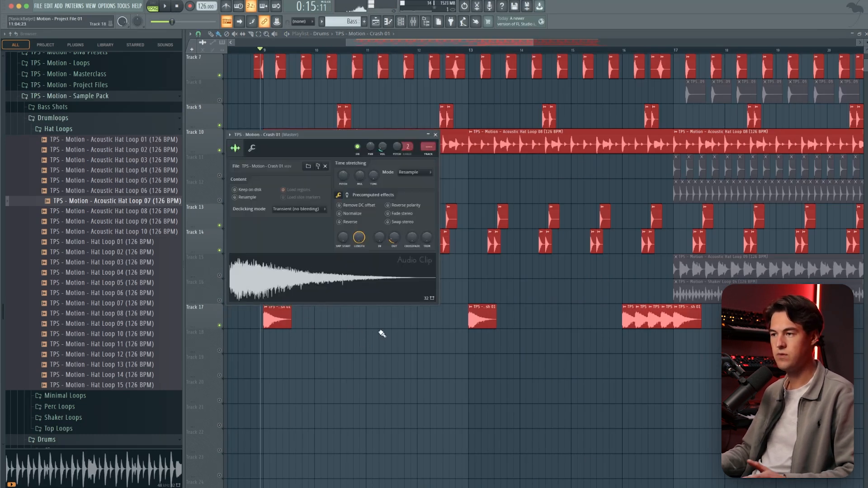
pyautogui.press('Escape')
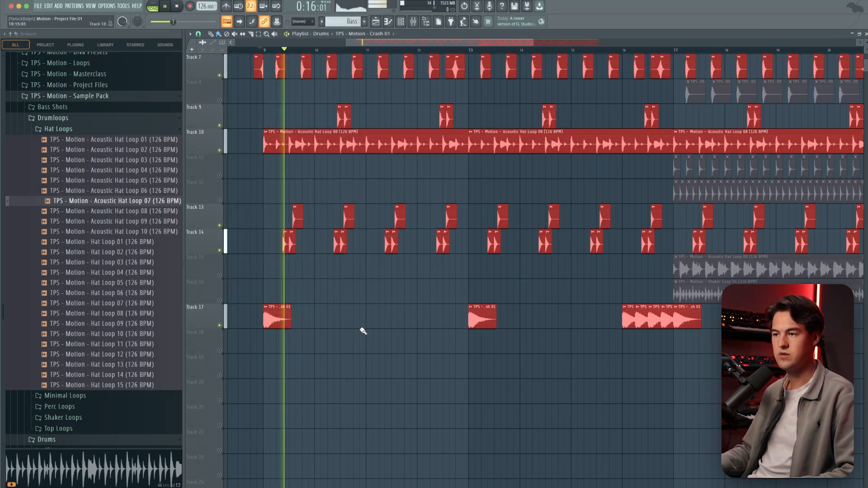
pyautogui.scroll(3, 365, 330)
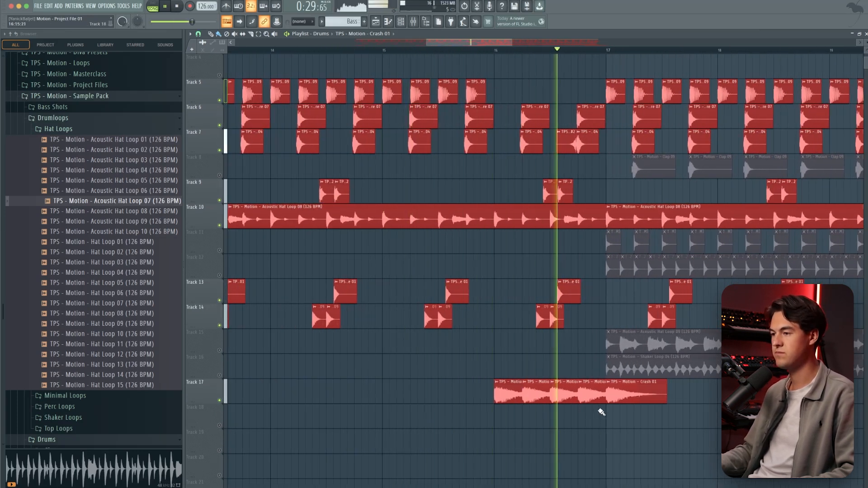
# Step: Solo Track 11, inspect the Perc Loop 17 clip settings, and play the percussion from bar 17
pyautogui.rightClick(220, 250)
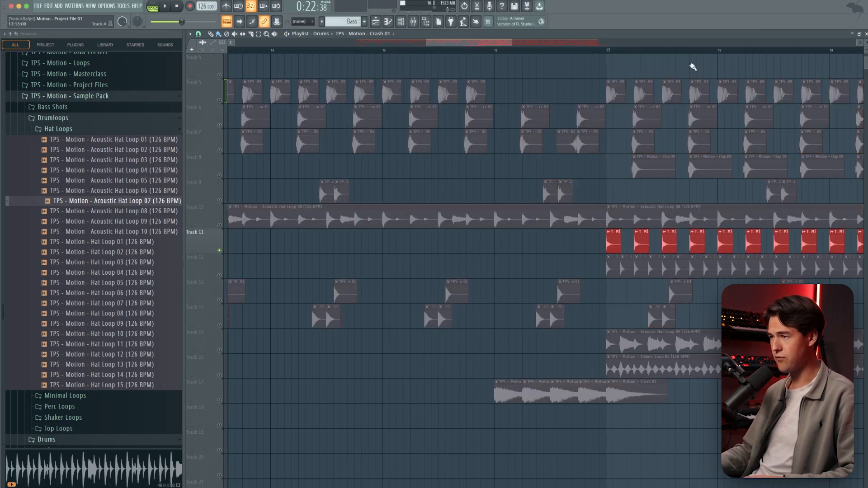
pyautogui.click(600, 50)
pyautogui.scroll(-5, 585, 240)
pyautogui.scroll(4, 630, 273)
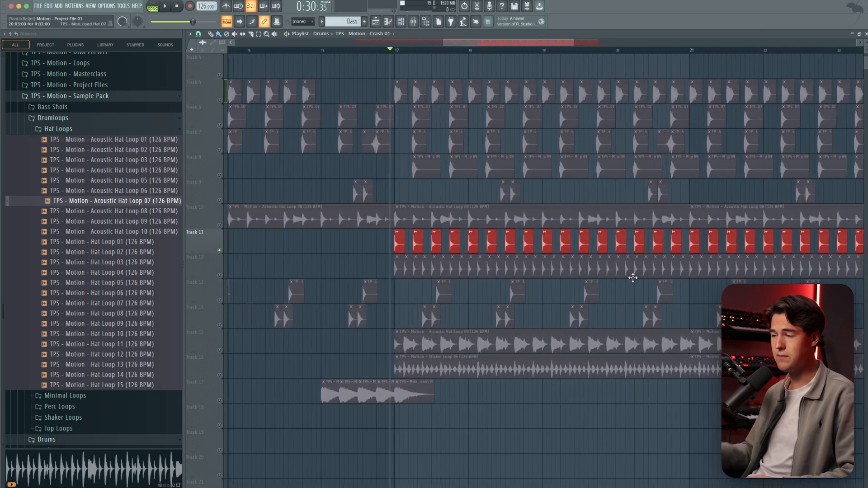
pyautogui.doubleClick(476, 245)
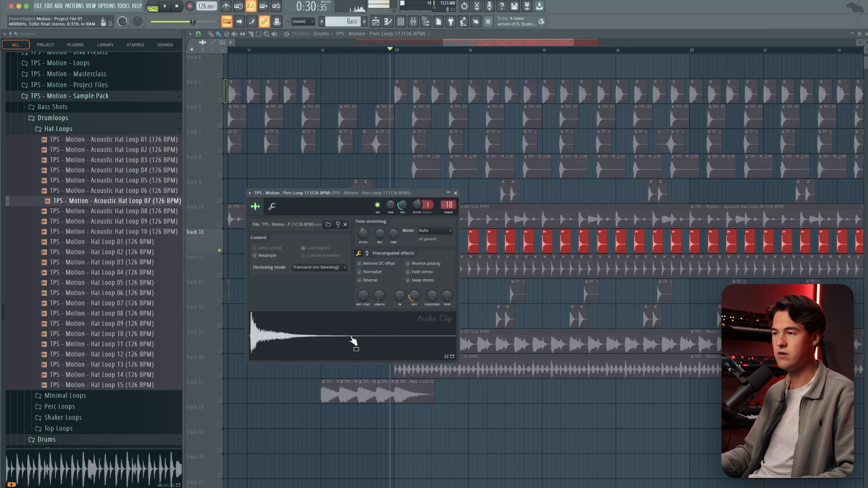
pyautogui.click(455, 193)
pyautogui.press('space')
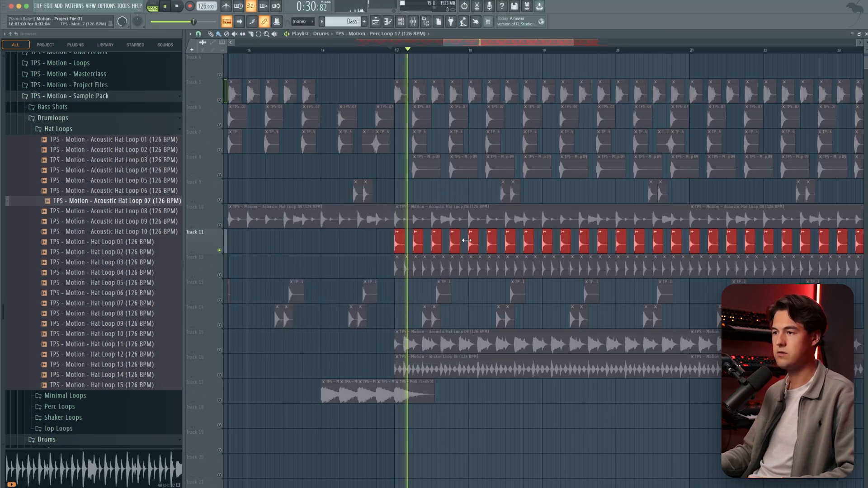
pyautogui.scroll(2, 466, 253)
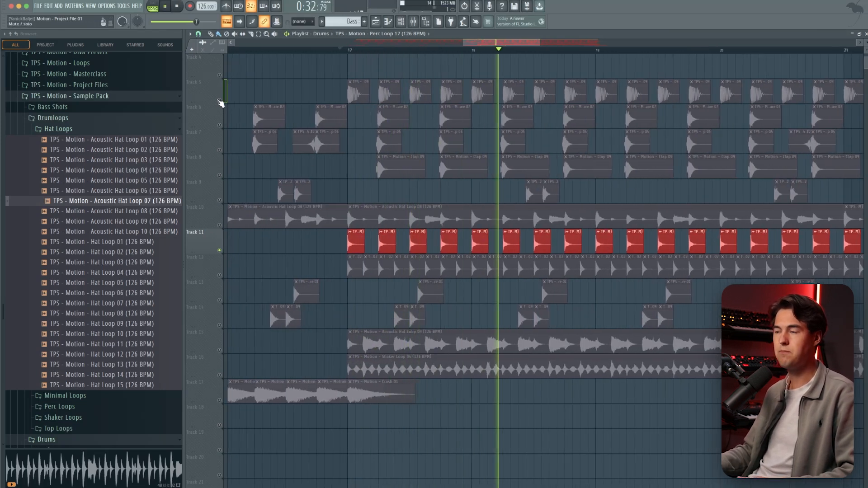
# Step: Unmute Tracks 5 to 10 to hear Perc Loop 17 together with the kick, snare, claps and hat loop
pyautogui.moveTo(221, 100); pyautogui.dragTo(223, 199)
pyautogui.click(221, 200)
pyautogui.click(221, 225)
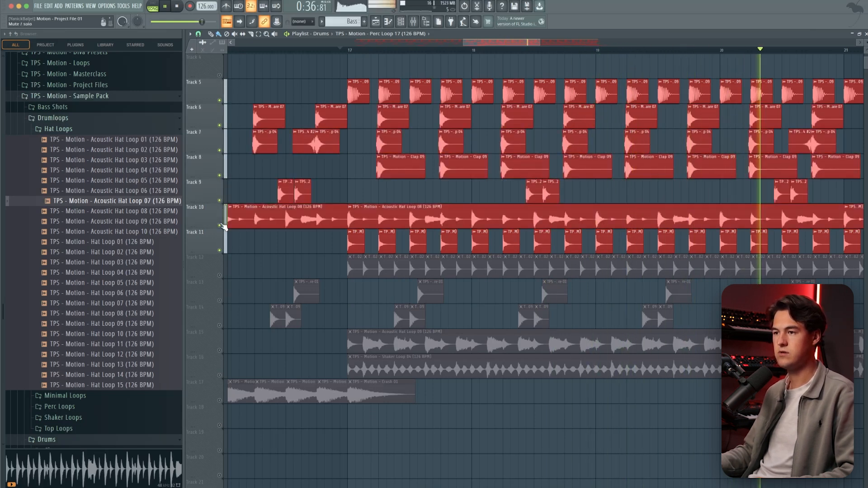
pyautogui.scroll(-3, 413, 147)
pyautogui.scroll(2, 413, 147)
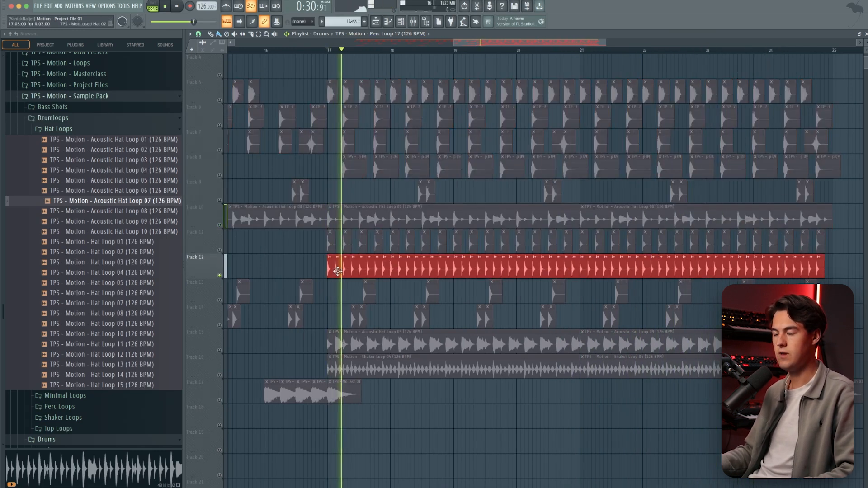
# Step: Inspect the audio clip settings of Closed Hat 02 on the soloed Track 12 while it plays
pyautogui.doubleClick(345, 273)
pyautogui.click(467, 139)
pyautogui.scroll(3, 443, 239)
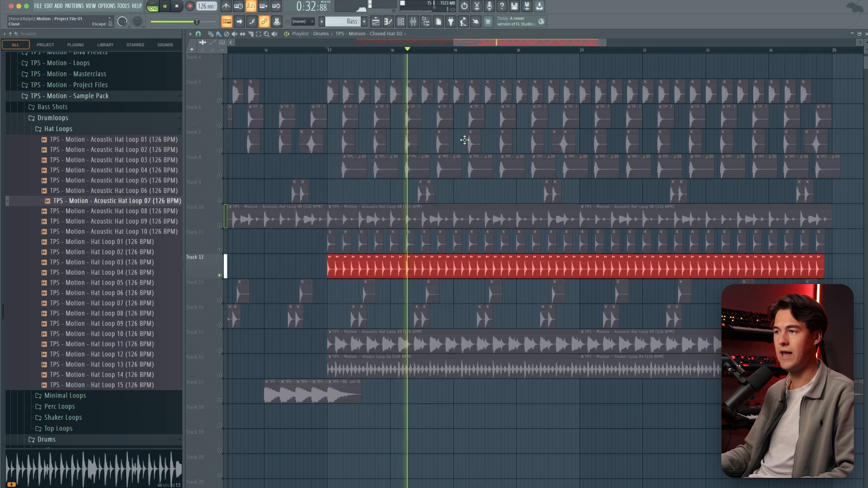
pyautogui.scroll(-3, 449, 249)
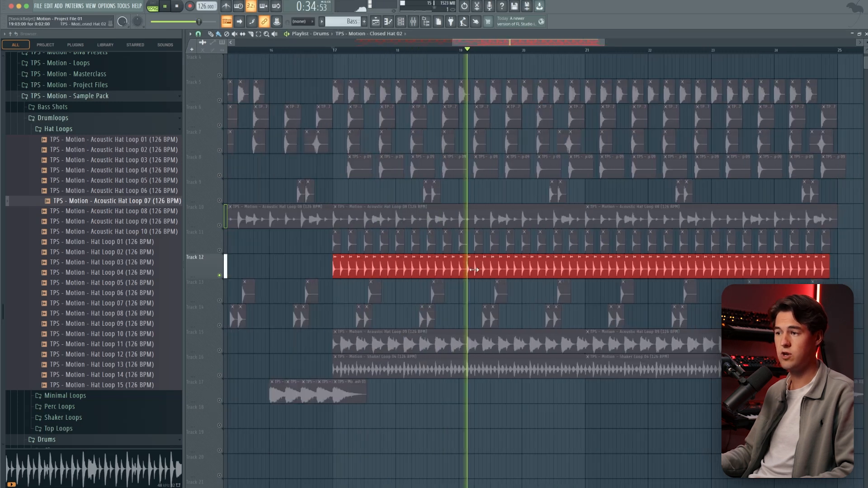
pyautogui.doubleClick(436, 270)
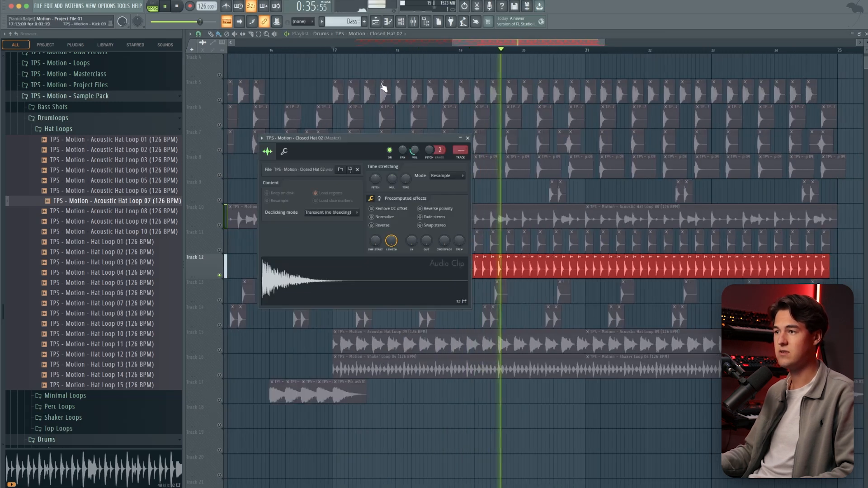
pyautogui.press('Escape')
# Step: Unmute Tracks 11 and 10 and toggle Track 12 to compare the closed hats with the percussion and hat loop
pyautogui.click(221, 230)
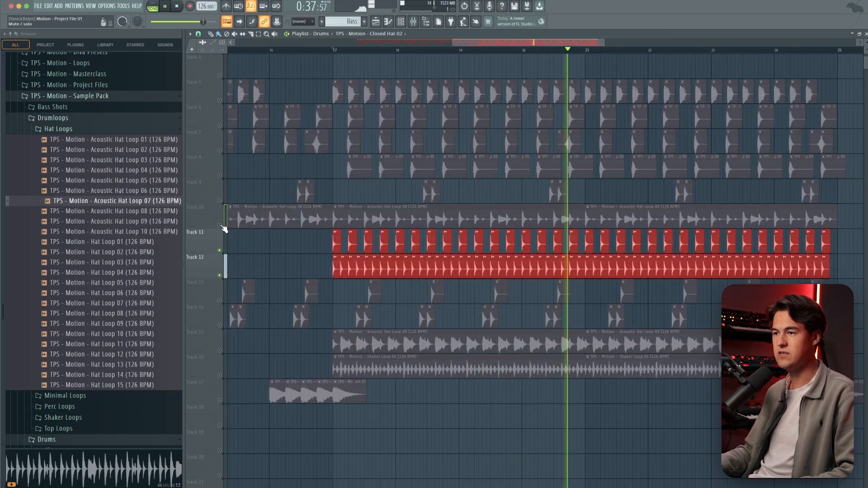
pyautogui.click(221, 225)
pyautogui.click(220, 275)
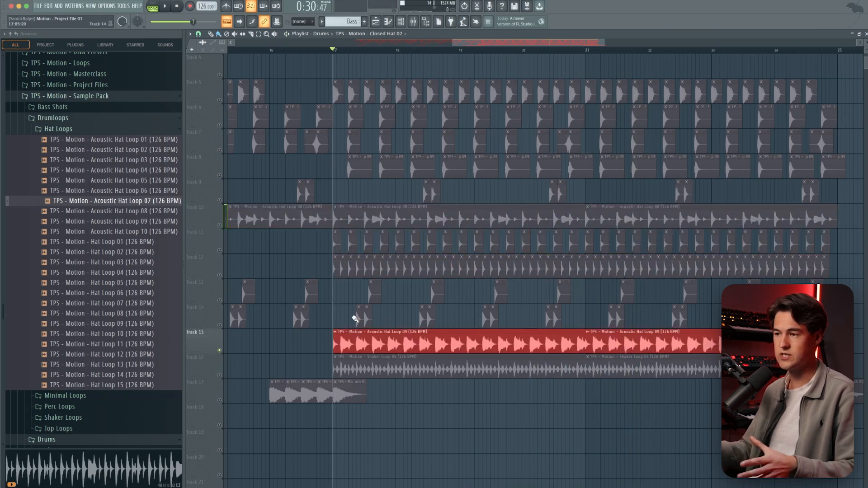
# Step: Inspect the clip settings of Acoustic Hat Loop 09 on Track 15 and unmute Tracks 11 to 14 alongside it
pyautogui.doubleClick(363, 334)
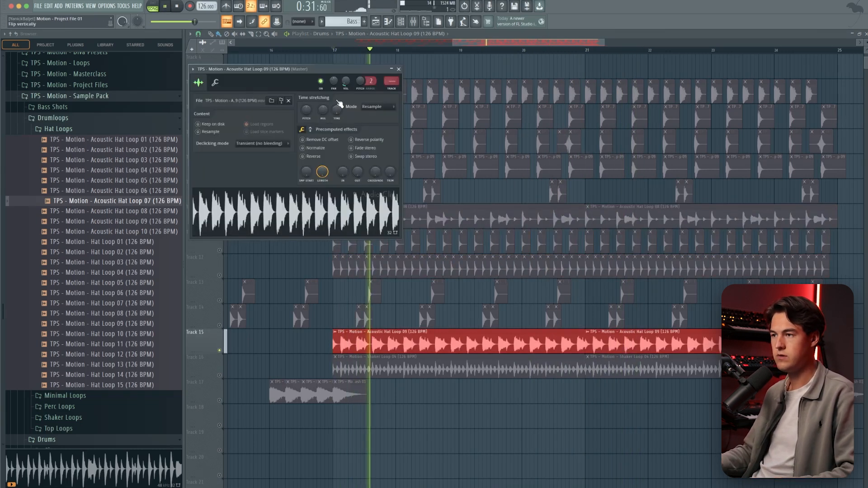
pyautogui.click(398, 69)
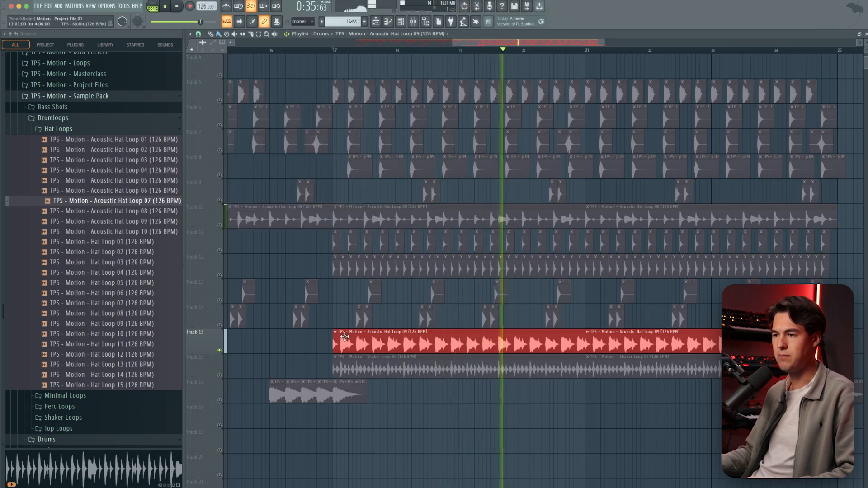
pyautogui.scroll(5, 325, 357)
pyautogui.moveTo(214, 325); pyautogui.dragTo(221, 235)
pyautogui.scroll(-2, 291, 269)
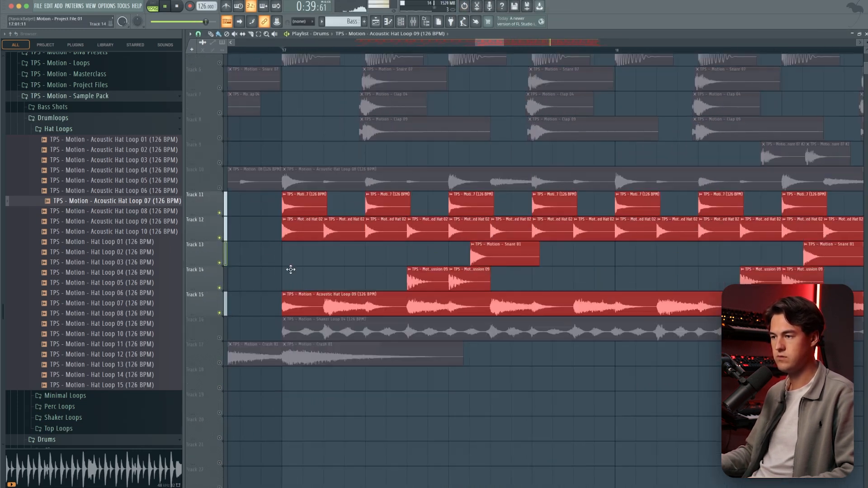
# Step: Solo Track 16, inspect the audio clip settings of Shaker Loop 04 and listen to it
pyautogui.scroll(-5, 291, 270)
pyautogui.press('space')
pyautogui.rightClick(220, 326)
pyautogui.doubleClick(337, 312)
pyautogui.press('space')
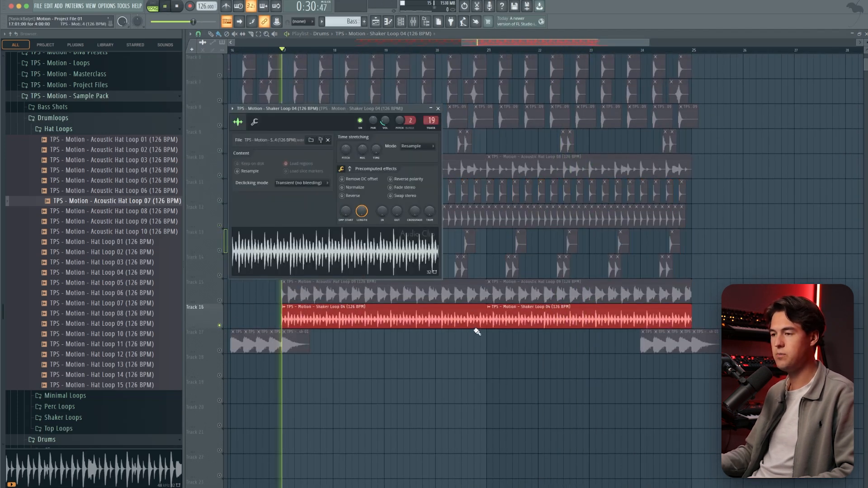
pyautogui.click(438, 109)
pyautogui.press('space')
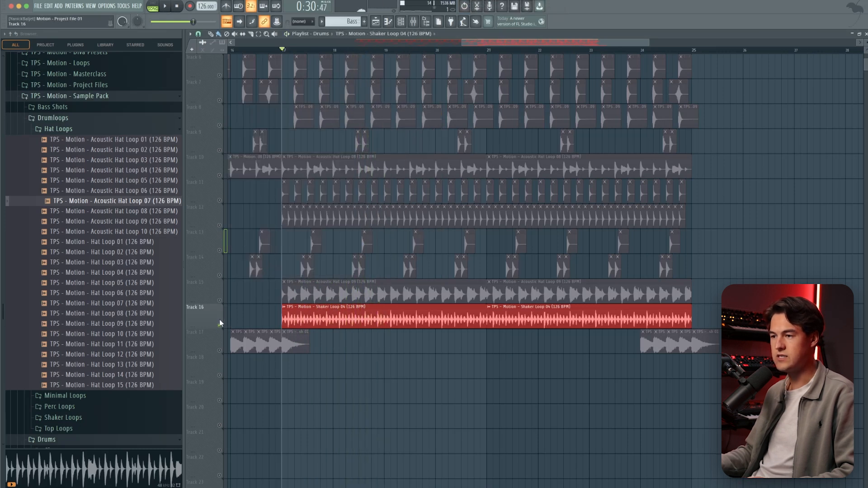
# Step: Unsolo Track 16 and play all tracks together, toggling the mutes of Tracks 11 to 13 to compare the groove
pyautogui.rightClick(219, 319)
pyautogui.scroll(5, 247, 140)
pyautogui.press('space')
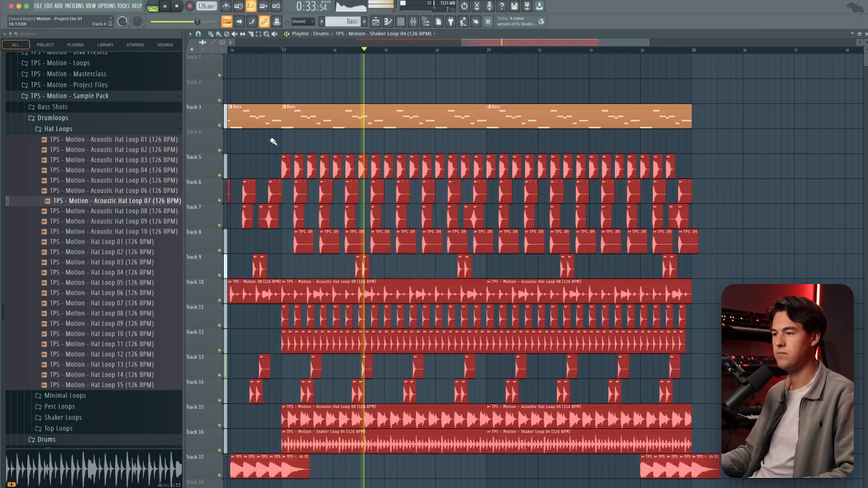
pyautogui.click(219, 325)
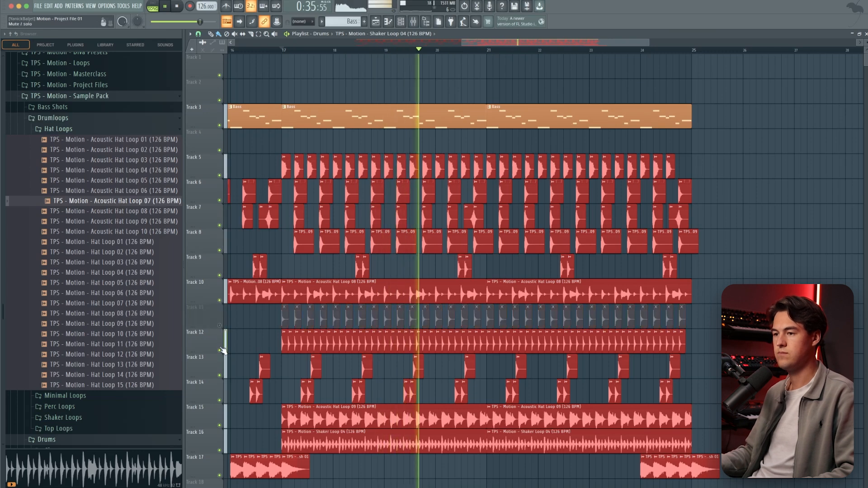
pyautogui.click(219, 350)
pyautogui.click(220, 375)
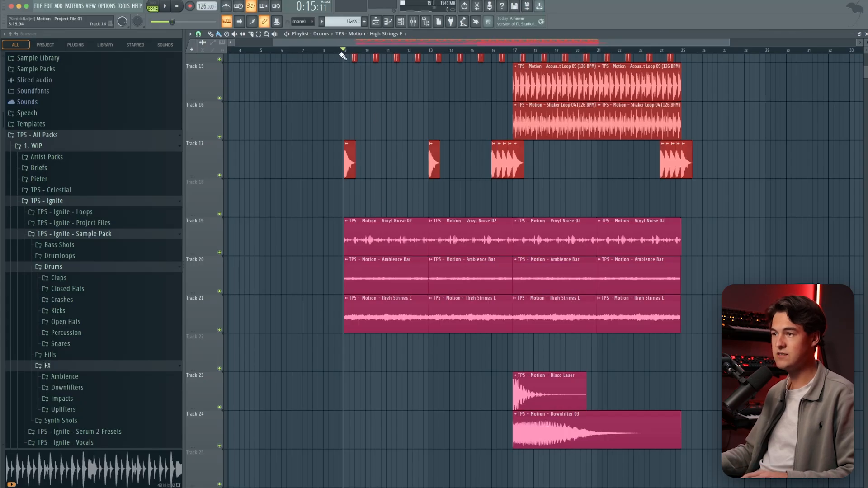
# Step: Solo Track 19 and inspect the clip settings of Vinyl Noise 02 while playing it, then return to bar 9
pyautogui.scroll(3, 386, 214)
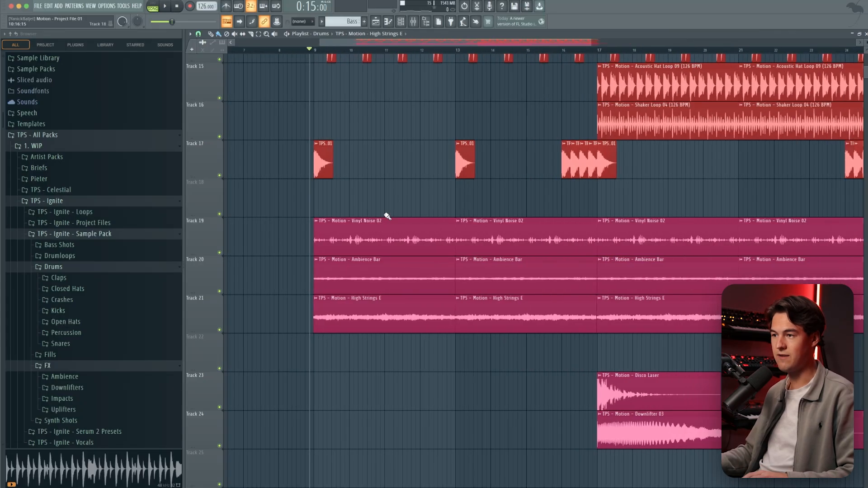
pyautogui.rightClick(220, 253)
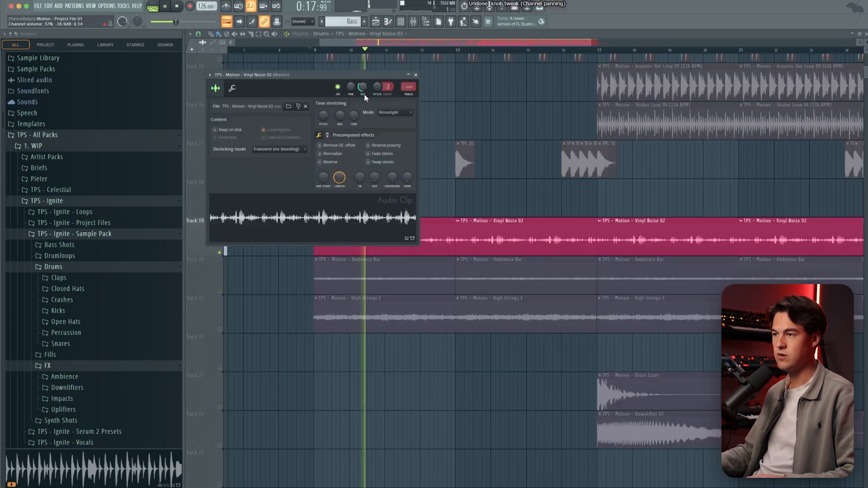
pyautogui.click(415, 75)
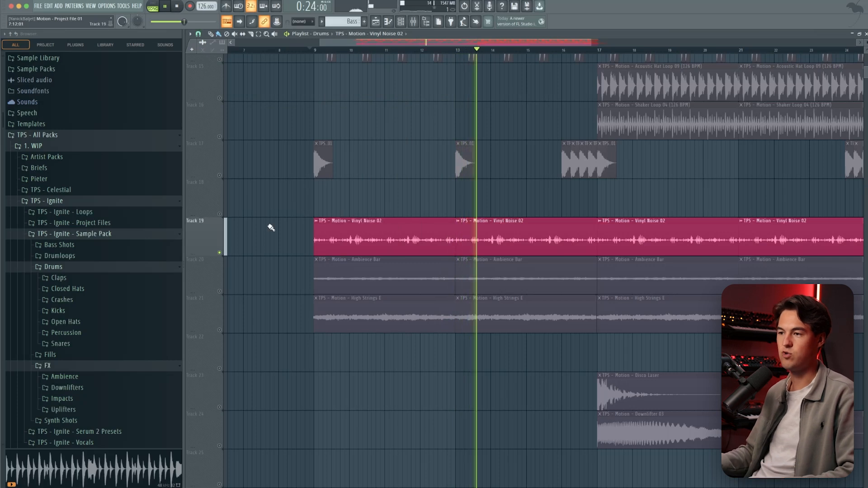
pyautogui.click(315, 49)
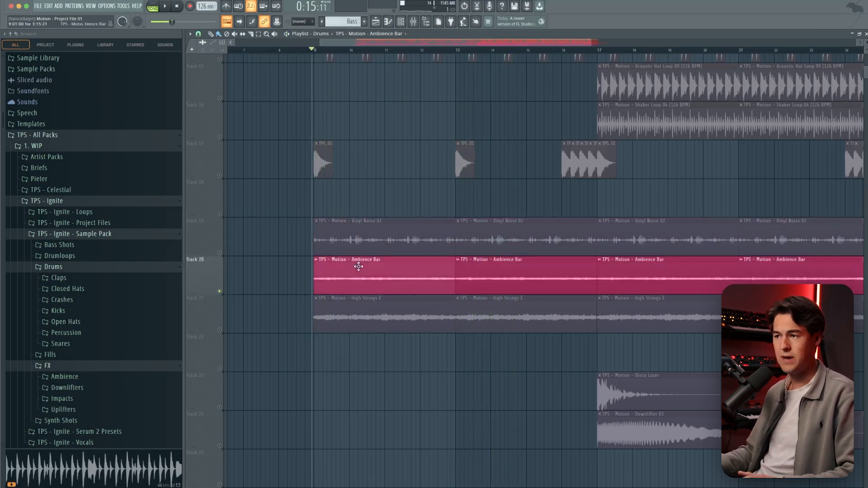
# Step: Inspect the clip settings of Ambience Bar on the soloed Track 20 while it plays
pyautogui.doubleClick(358, 265)
pyautogui.press('space')
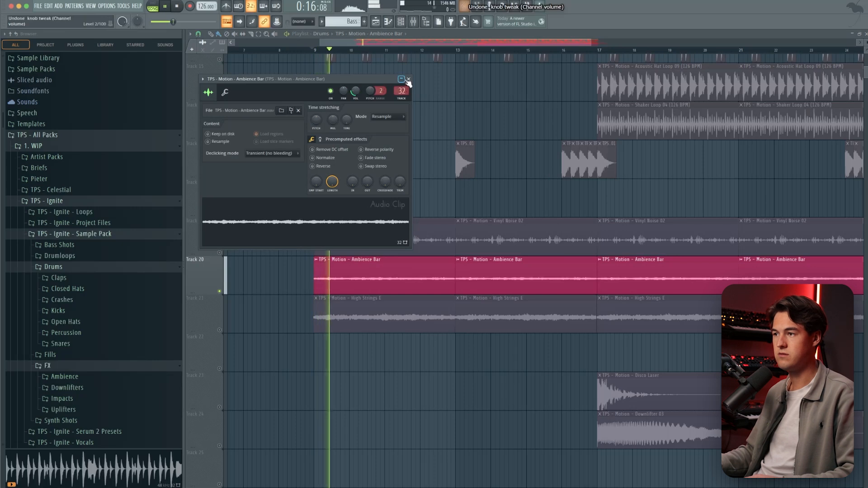
pyautogui.click(408, 79)
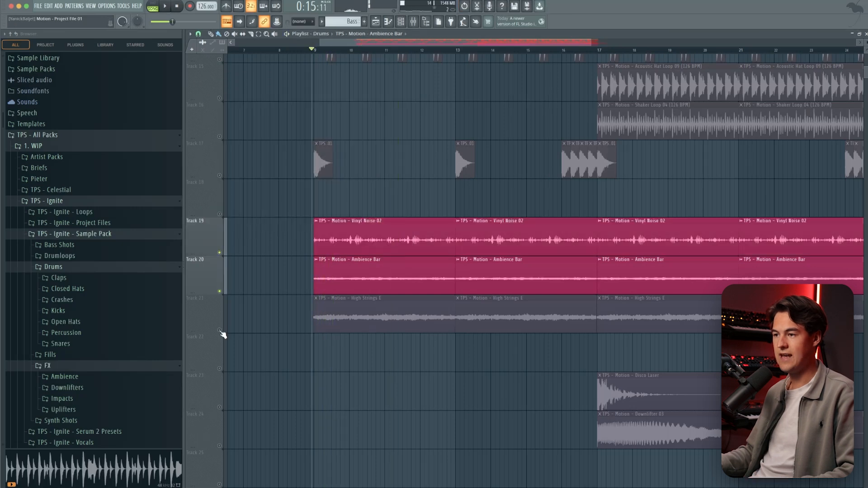
# Step: Solo Track 21, inspect the clip settings of High Strings E and try a louder channel volume before undoing it
pyautogui.rightClick(219, 330)
pyautogui.doubleClick(345, 311)
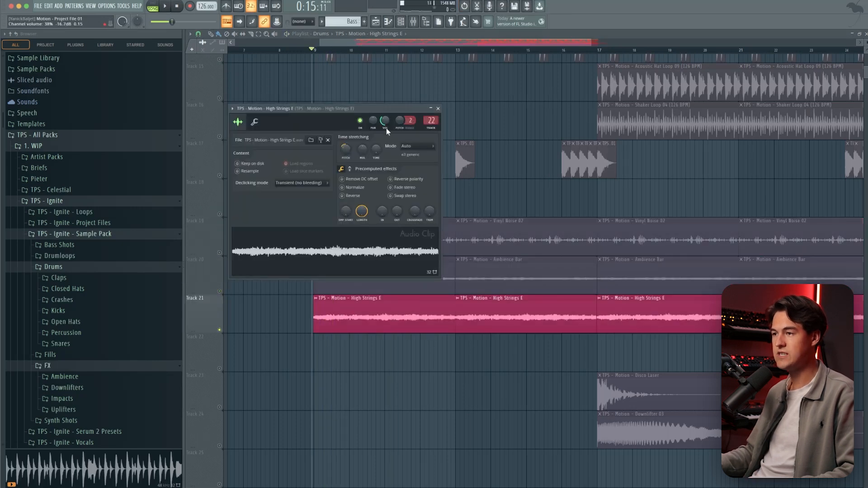
pyautogui.moveTo(385, 121); pyautogui.dragTo(386, 118)
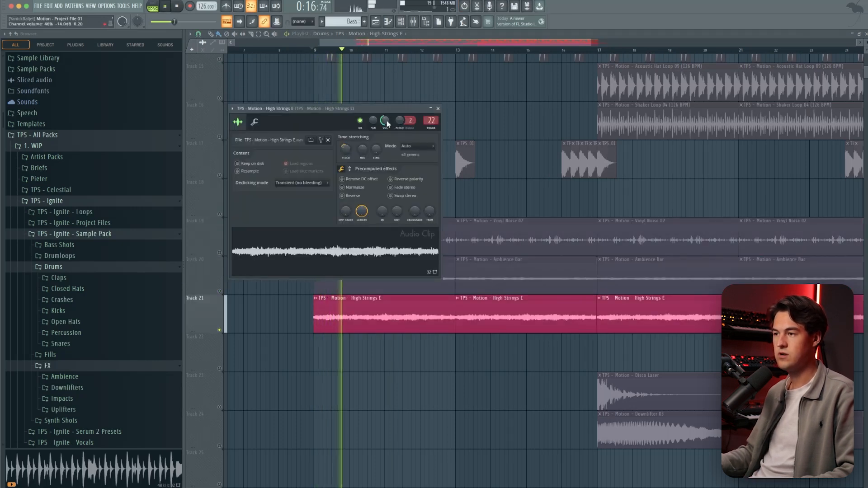
pyautogui.hotkey('ctrl', 'z')
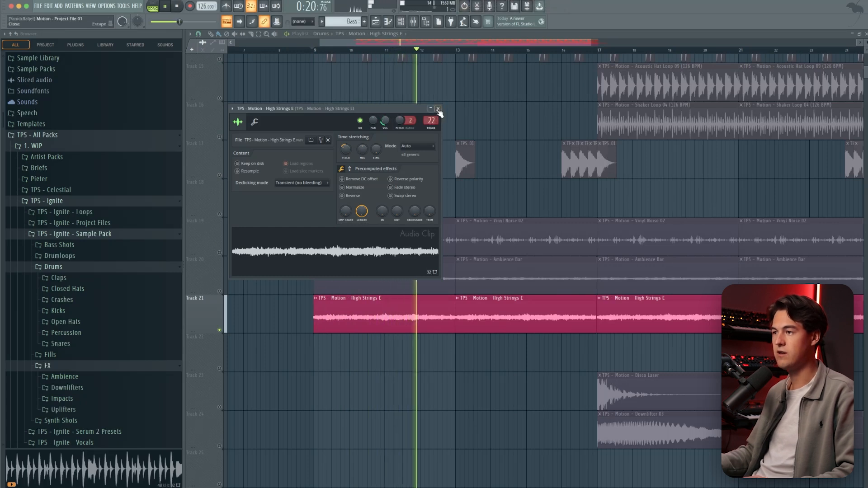
pyautogui.click(438, 109)
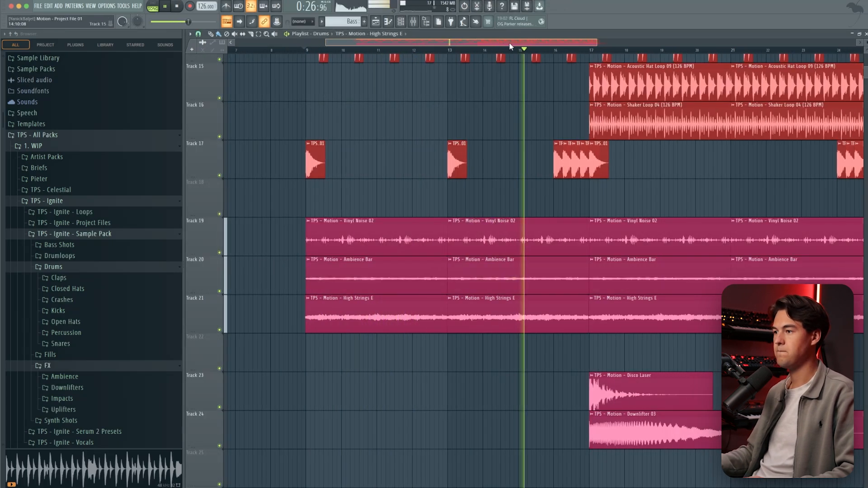
# Step: Play the ambience layers together up to the drop and inspect the clip settings of Disco Laser on Track 23
pyautogui.moveTo(509, 42); pyautogui.dragTo(544, 43)
pyautogui.scroll(-3, 500, 45)
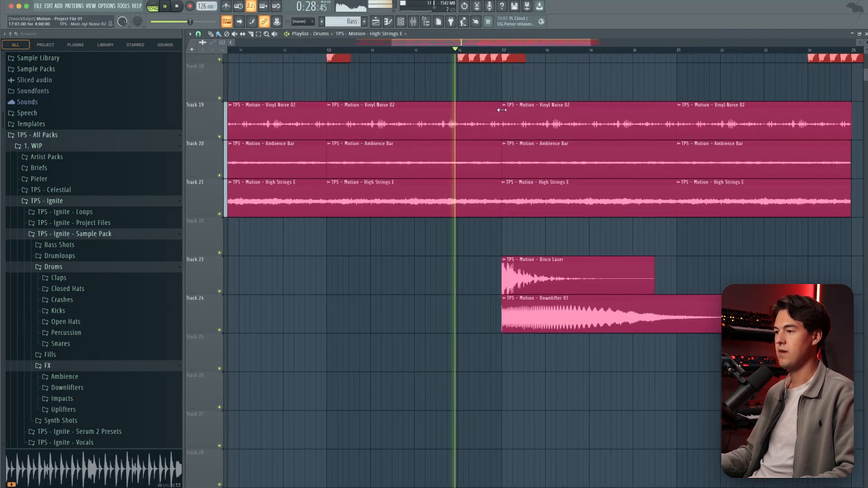
pyautogui.scroll(1, 502, 110)
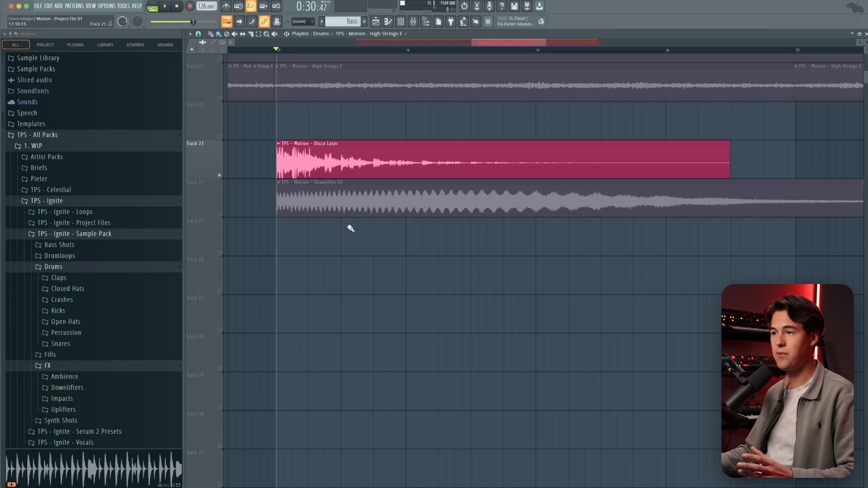
pyautogui.doubleClick(352, 163)
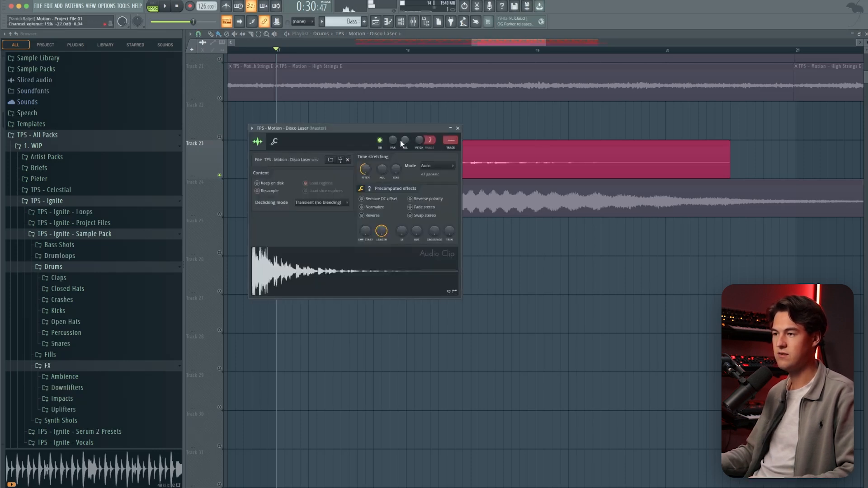
pyautogui.press('Escape')
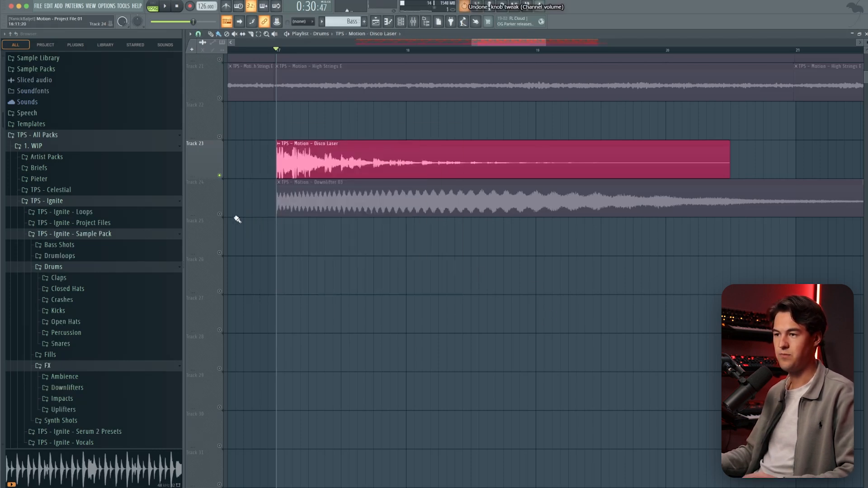
# Step: Solo Track 24 to inspect the clip settings of Downlifter 03, then unsolo it and play it with the full mix
pyautogui.rightClick(220, 216)
pyautogui.doubleClick(374, 181)
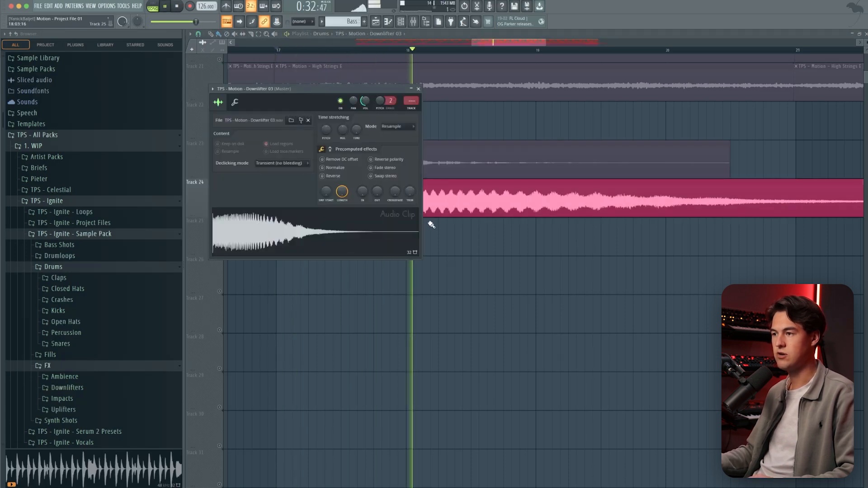
pyautogui.press('Escape')
pyautogui.rightClick(220, 215)
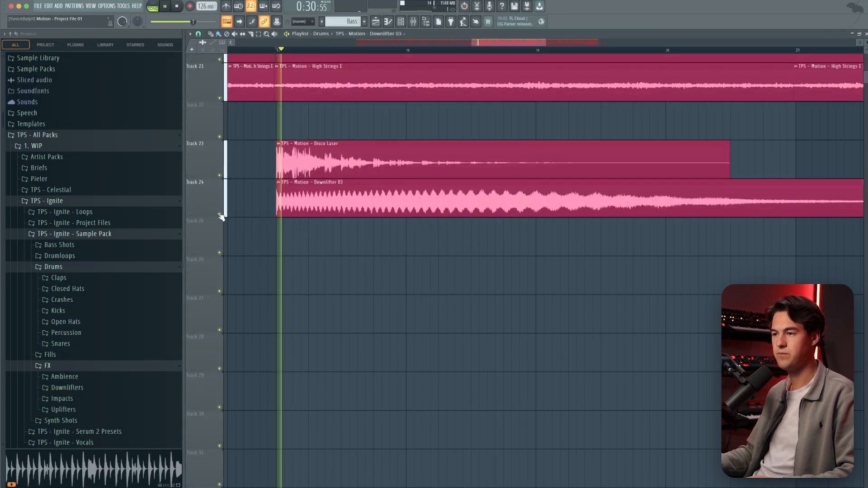
pyautogui.scroll(-8, 321, 237)
pyautogui.scroll(3, 570, 203)
pyautogui.scroll(1, 455, 202)
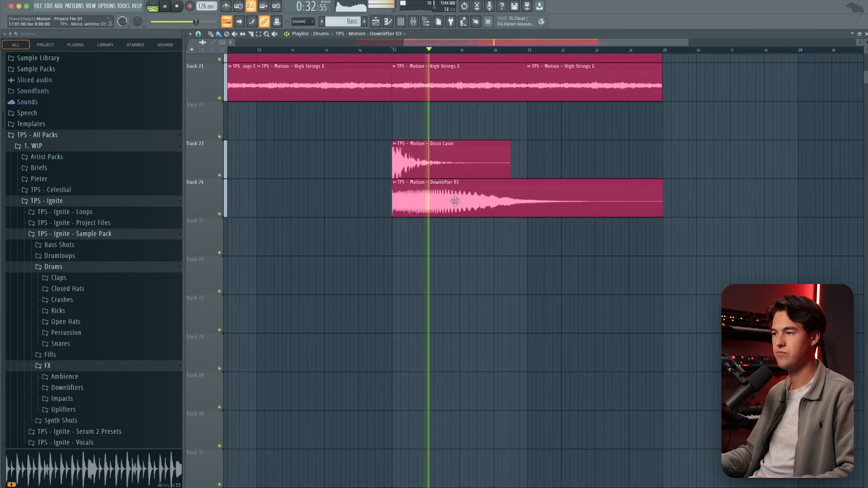
pyautogui.scroll(5, 455, 202)
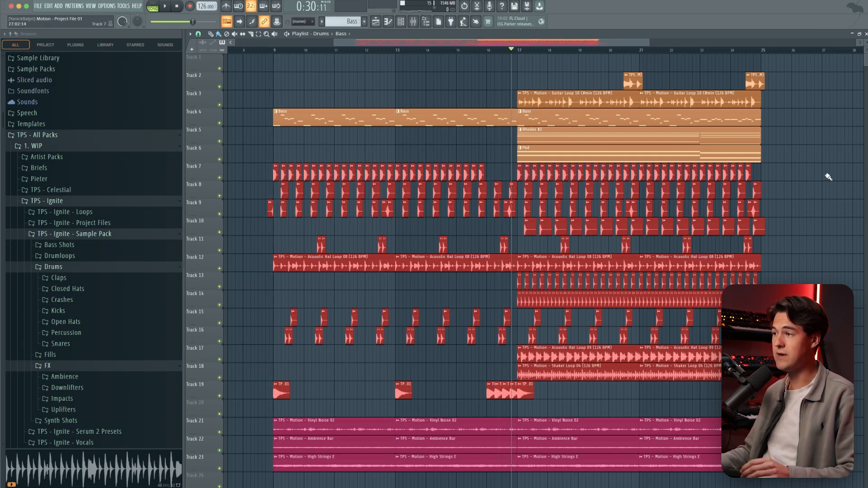
# Step: Solo Tracks 5 and 6 and play the Rhodes #2 and Pad patterns from bar 17
pyautogui.scroll(3, 791, 179)
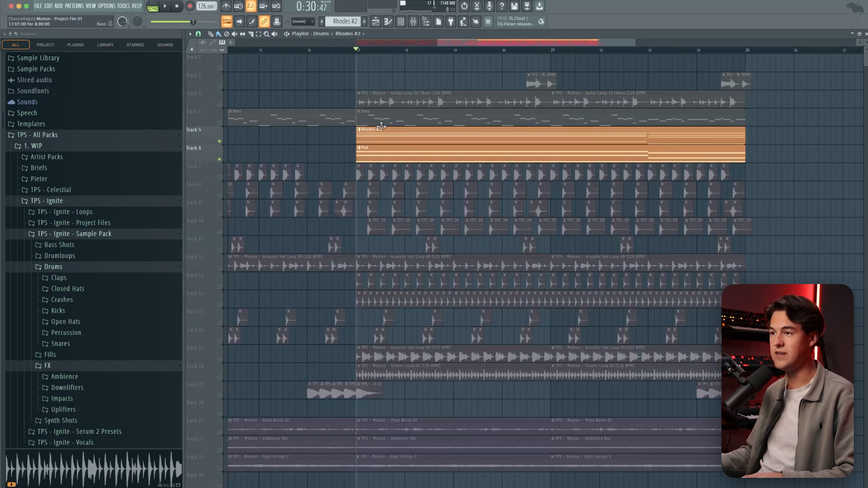
pyautogui.scroll(2, 387, 140)
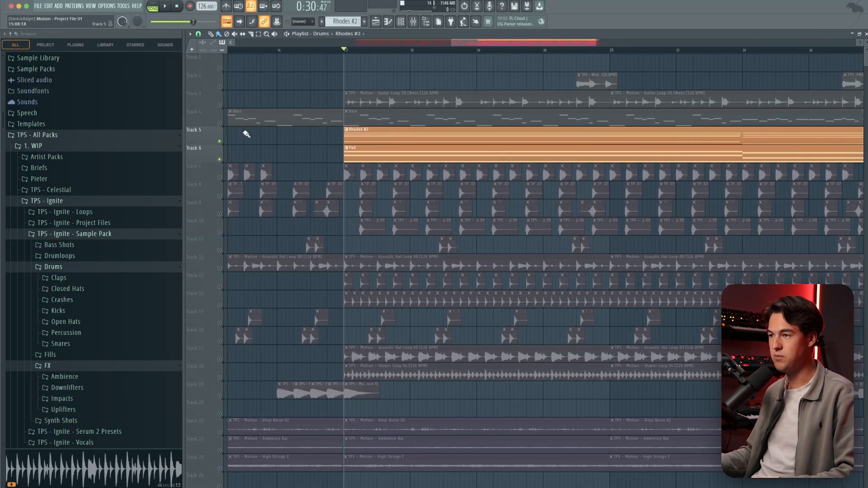
pyautogui.scroll(-2, 246, 133)
pyautogui.press('space')
pyautogui.scroll(4, 316, 143)
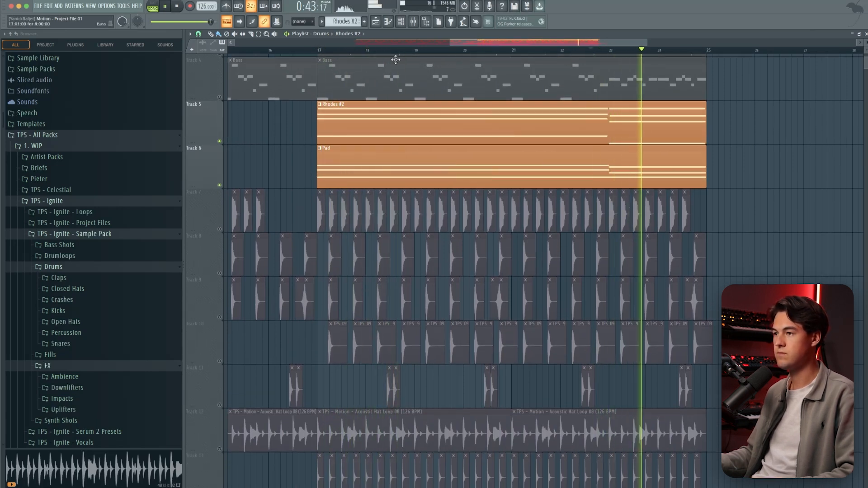
pyautogui.press('space')
# Step: Open the Serum #2 channel and examine its SY - Smooth rhodes preset
pyautogui.press('F6')
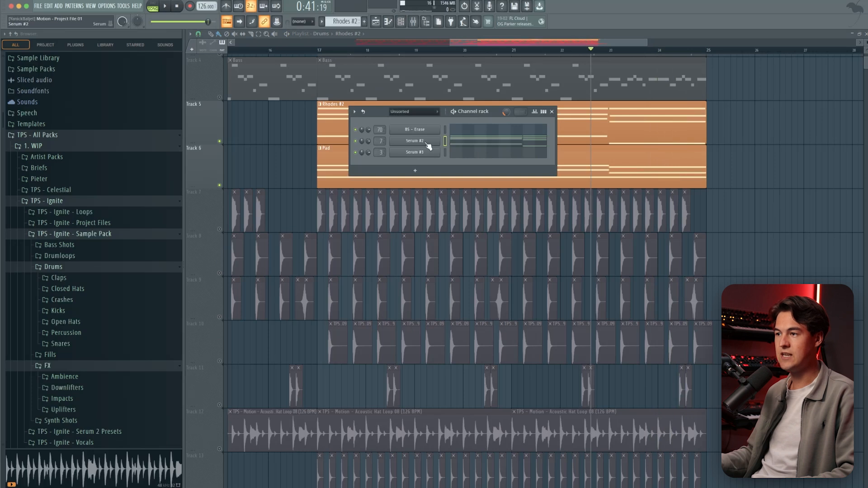
pyautogui.click(424, 143)
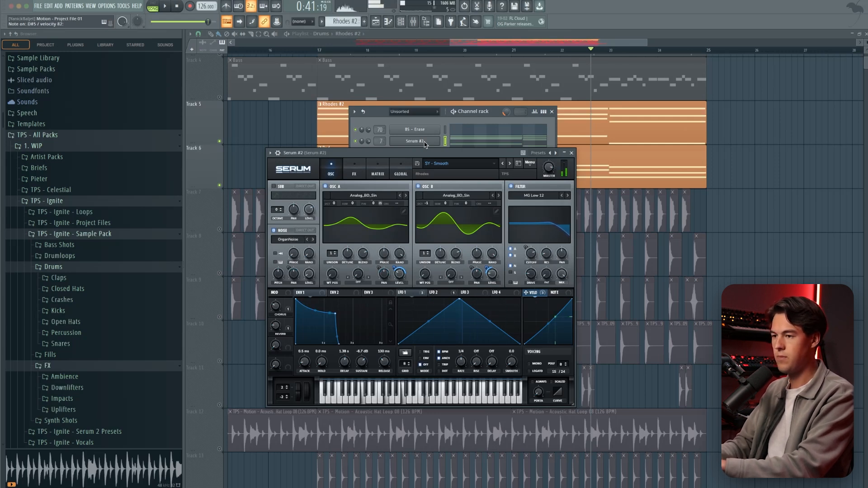
pyautogui.click(571, 154)
# Step: Open the Rhodes #2 notes of Serum #2 in the piano roll and play back the first chord
pyautogui.click(472, 144)
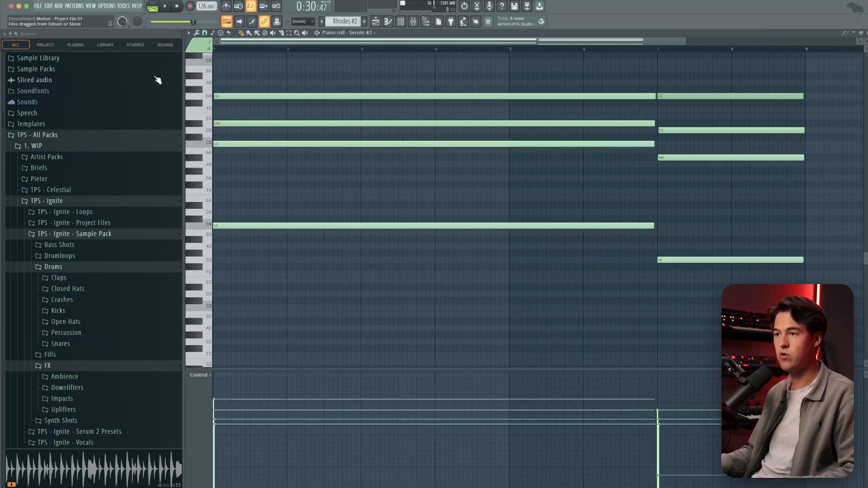
pyautogui.scroll(6, 158, 80)
pyautogui.press('space')
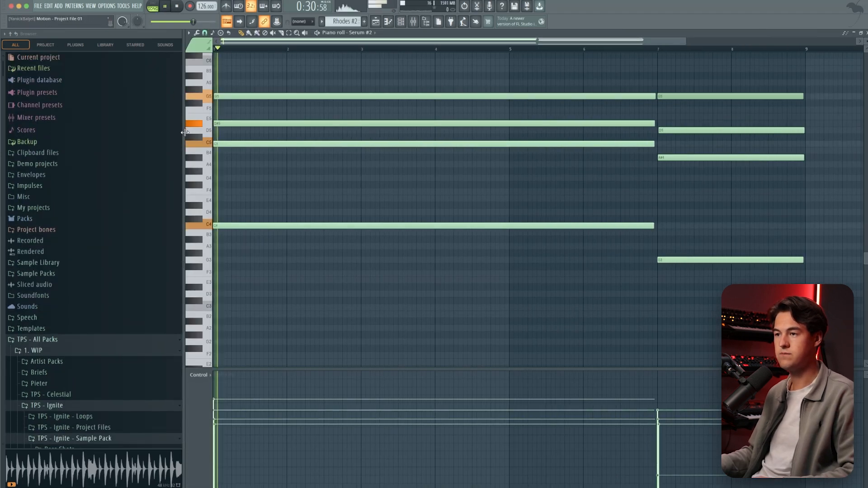
pyautogui.scroll(2, 200, 141)
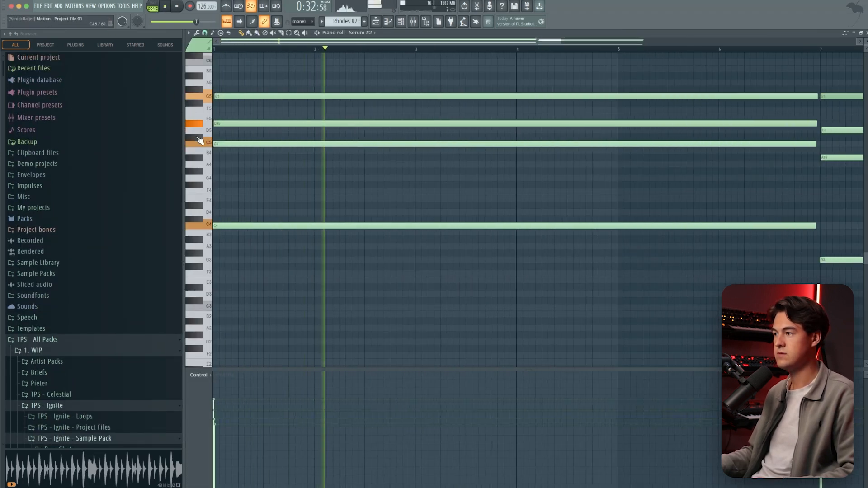
pyautogui.scroll(-2, 487, 114)
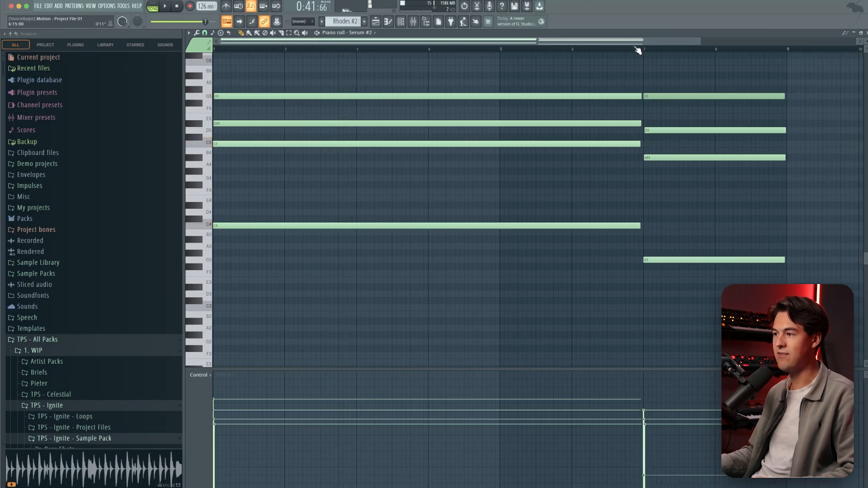
# Step: Select bars 1 to 9 of the Serum #2 piano roll as the playback range and play the second chord
pyautogui.moveTo(215, 48); pyautogui.dragTo(788, 50)
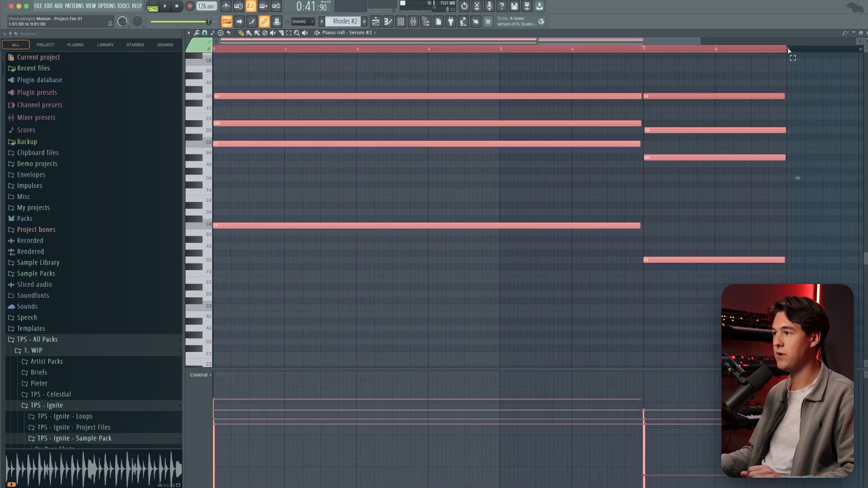
pyautogui.keyDown('ctrl'); pyautogui.click(681, 54); pyautogui.keyUp('ctrl')
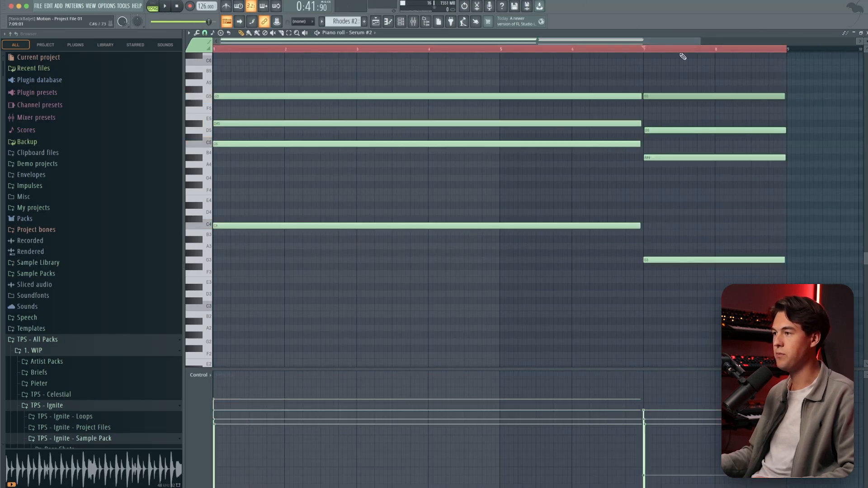
pyautogui.scroll(3, 797, 224)
pyautogui.press('space')
pyautogui.scroll(-3, 793, 218)
pyautogui.scroll(-1, 792, 217)
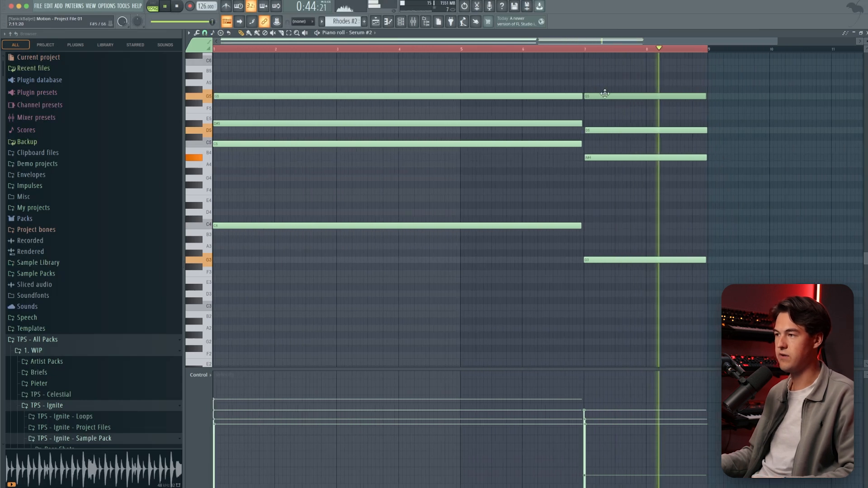
# Step: Stop playback and examine the staggered note starts of the first Serum #2 chord
pyautogui.press('space')
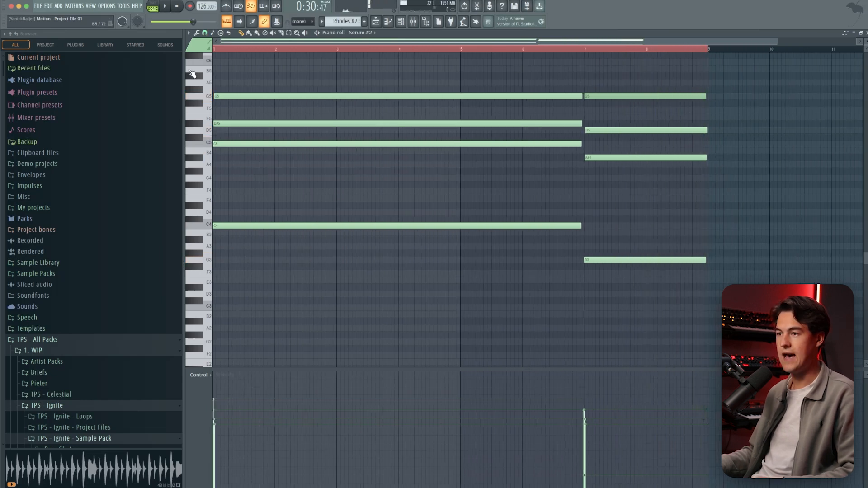
pyautogui.scroll(6, 215, 100)
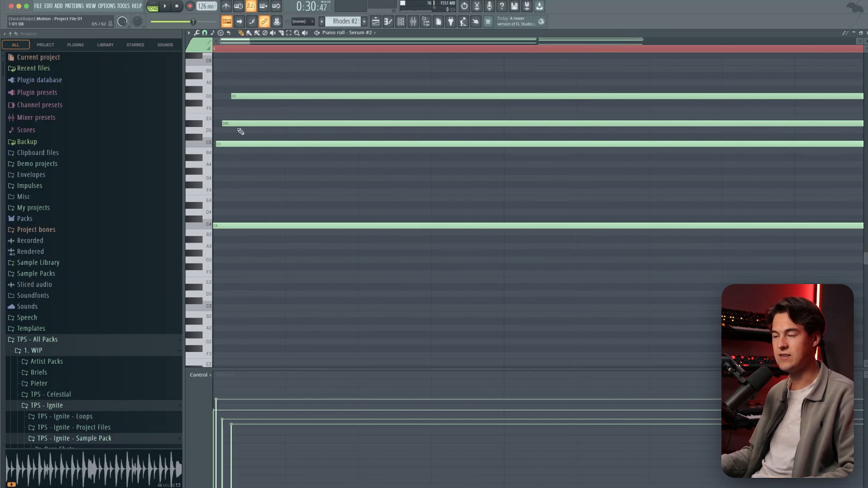
pyautogui.scroll(-6, 496, 190)
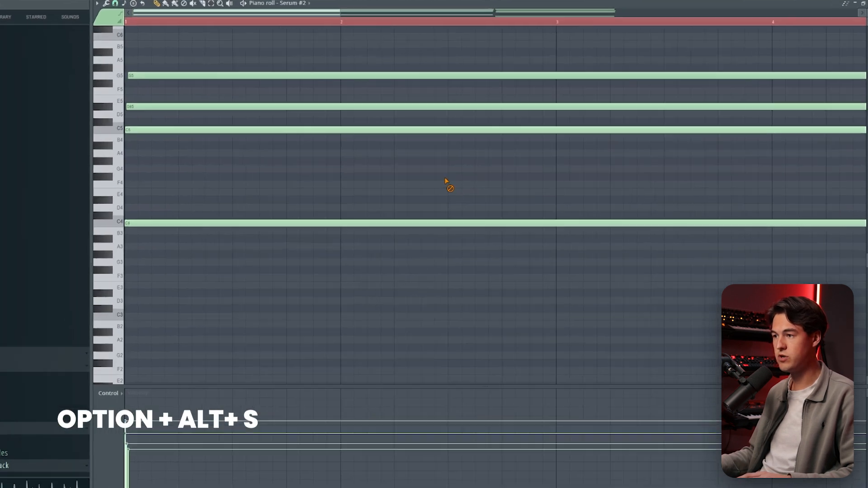
# Step: Open the Strumizer for the Serum #2 piano roll and examine its start, end and velocity options
pyautogui.hotkey('alt', 's')
pyautogui.moveTo(623, 214); pyautogui.dragTo(614, 212)
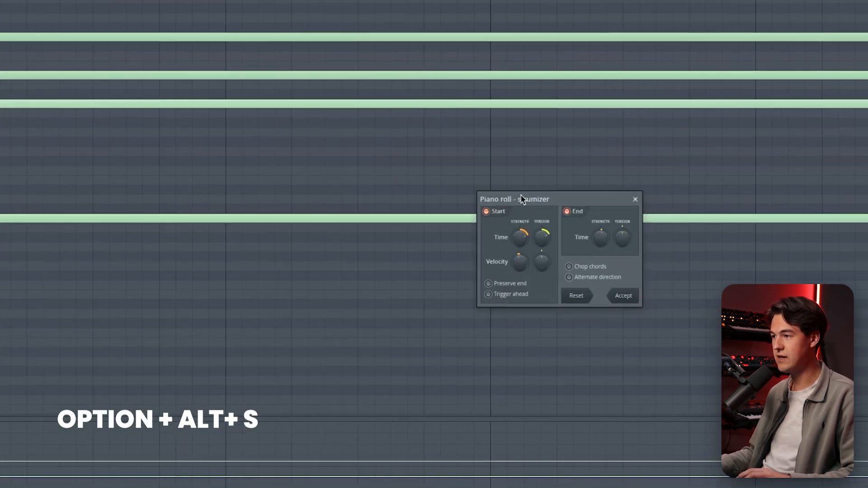
pyautogui.moveTo(521, 199); pyautogui.dragTo(246, 205)
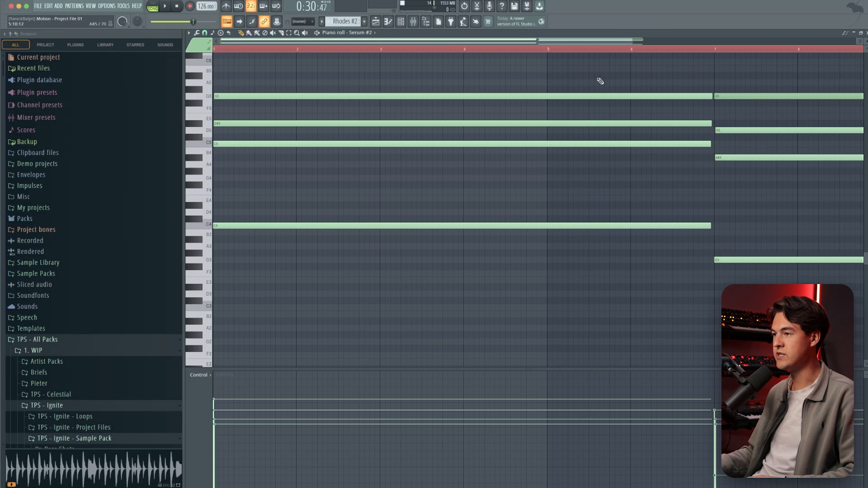
# Step: Play back the first Serum #2 chord from bar 1, then skip ahead to hear the second chord
pyautogui.scroll(3, 599, 81)
pyautogui.press('space')
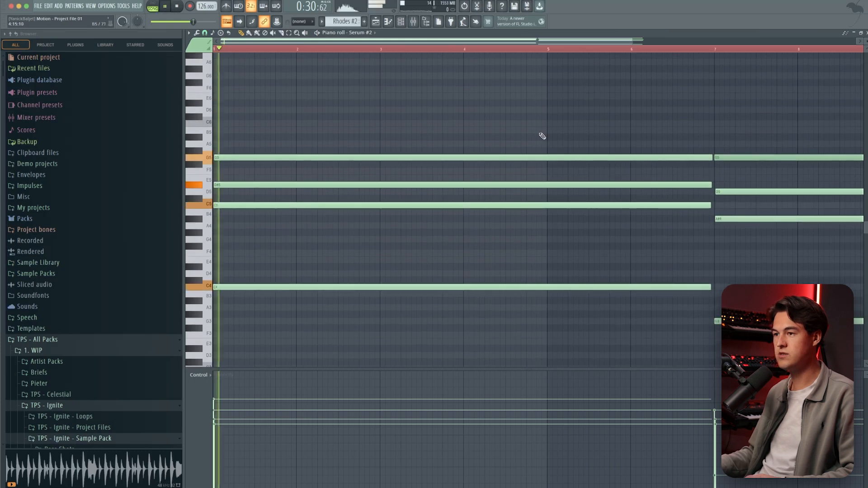
pyautogui.scroll(-1, 504, 145)
pyautogui.click(613, 49)
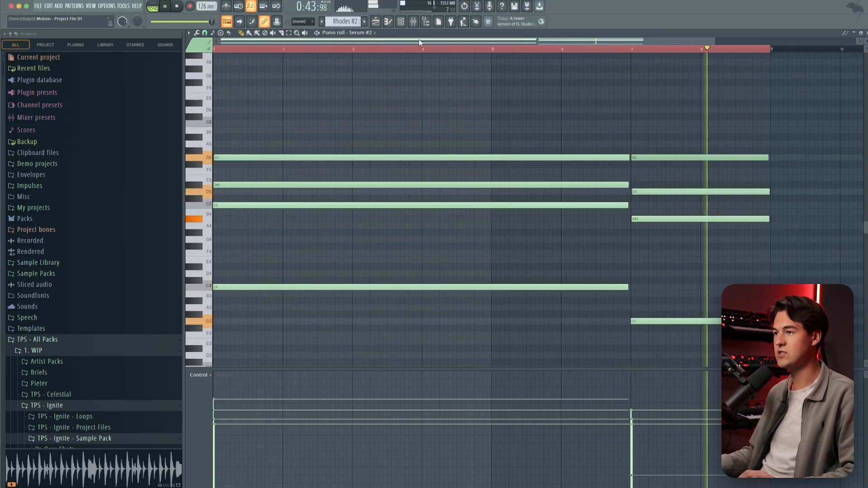
pyautogui.press('space')
# Step: Examine the low-cut curve of Fruity Parametric EQ 2 on the Serum #2 mixer track during playback
pyautogui.click(416, 25)
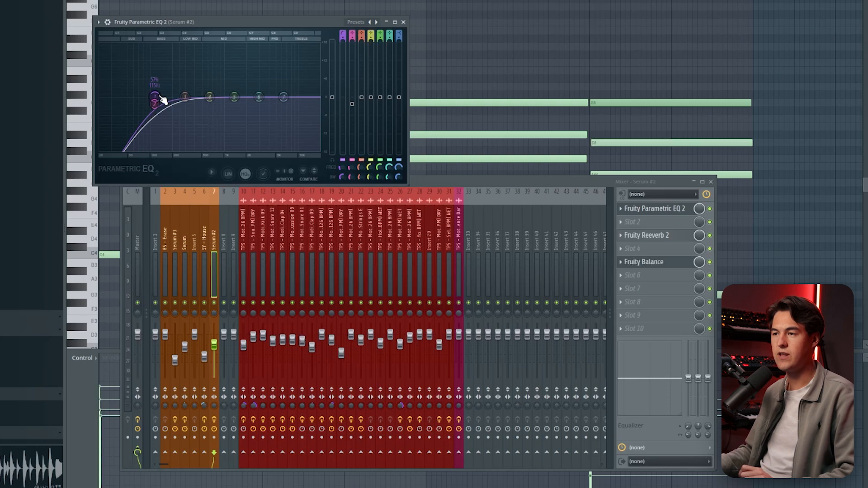
pyautogui.press('space')
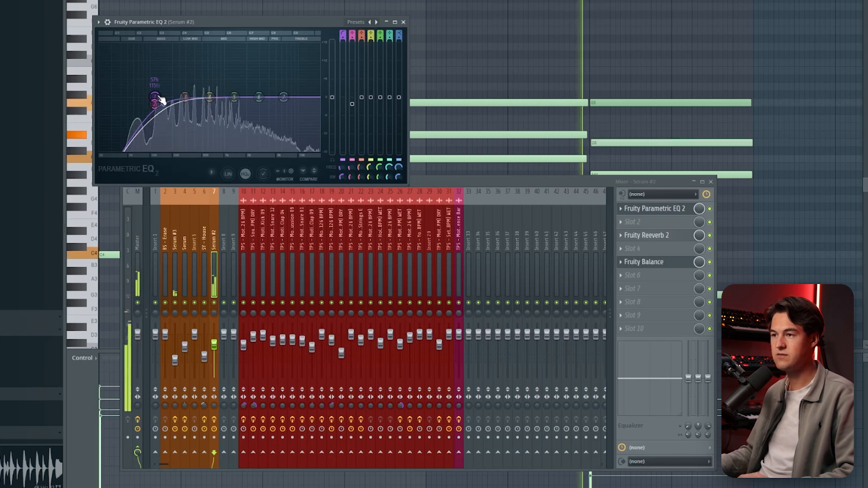
pyautogui.click(395, 22)
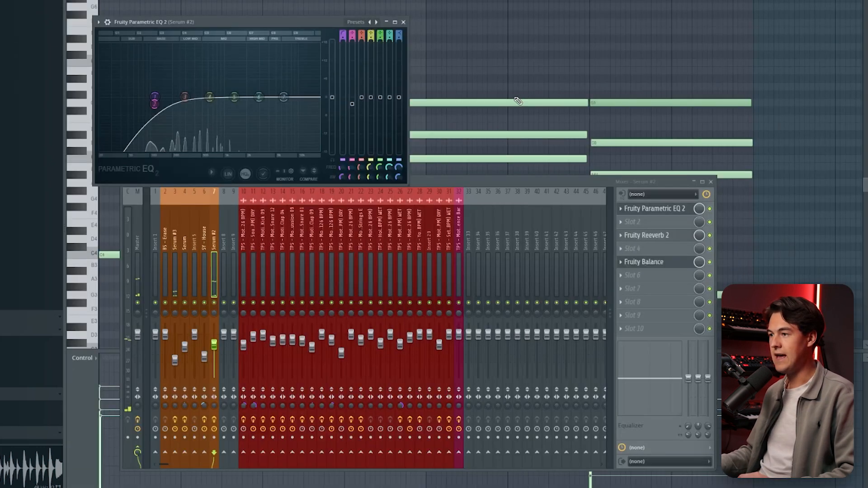
pyautogui.click(403, 22)
# Step: Inspect Fruity Reeverb 2 on the Serum #2 mixer track while the chords play
pyautogui.click(666, 239)
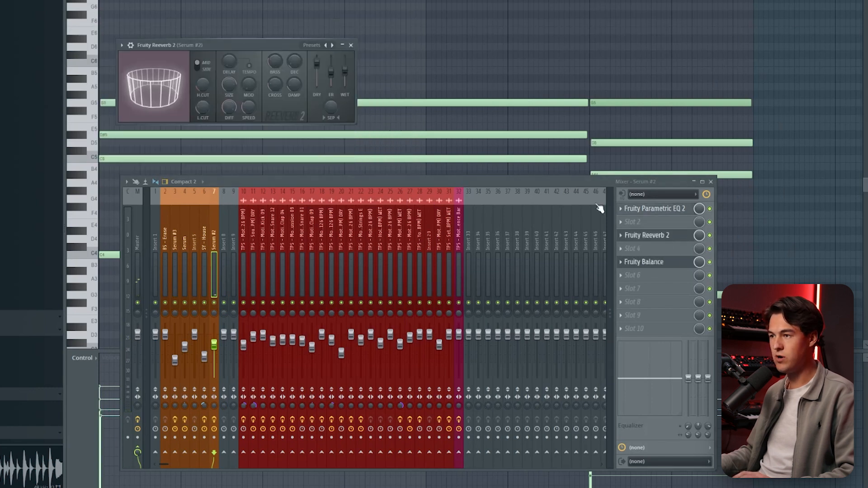
pyautogui.press('space')
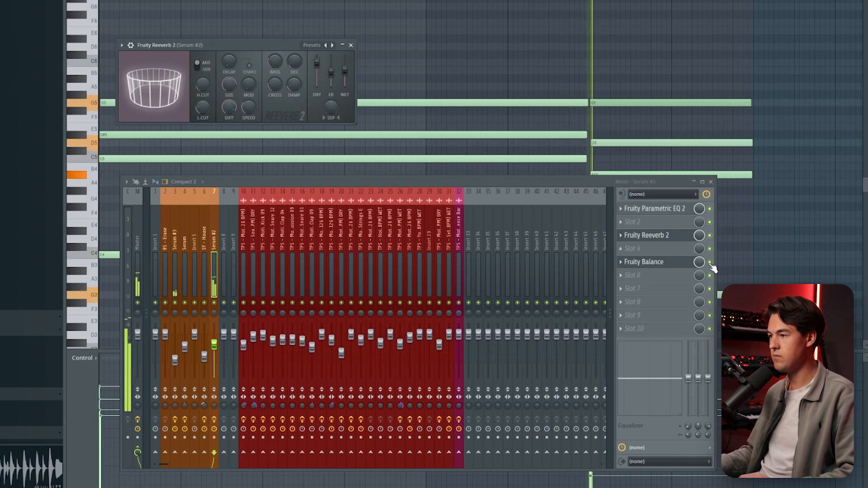
pyautogui.click(351, 45)
pyautogui.press('space')
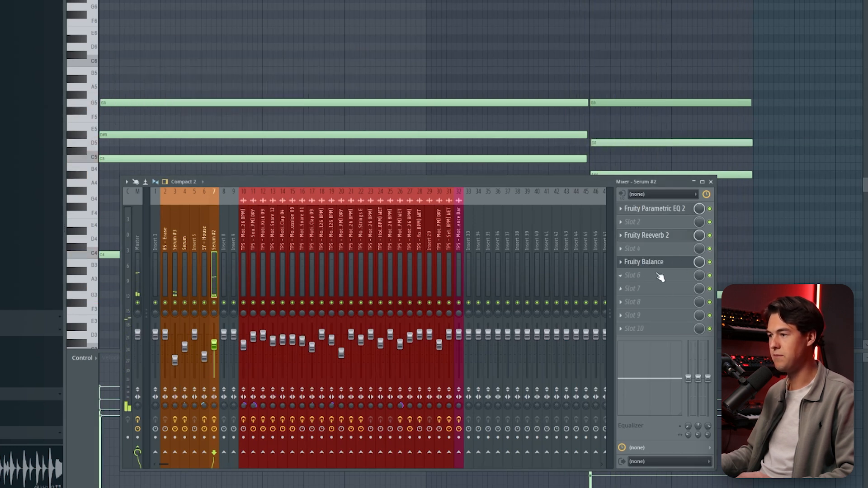
# Step: Inspect Fruity Balance on the Serum #2 mixer track and close the mixer
pyautogui.click(657, 266)
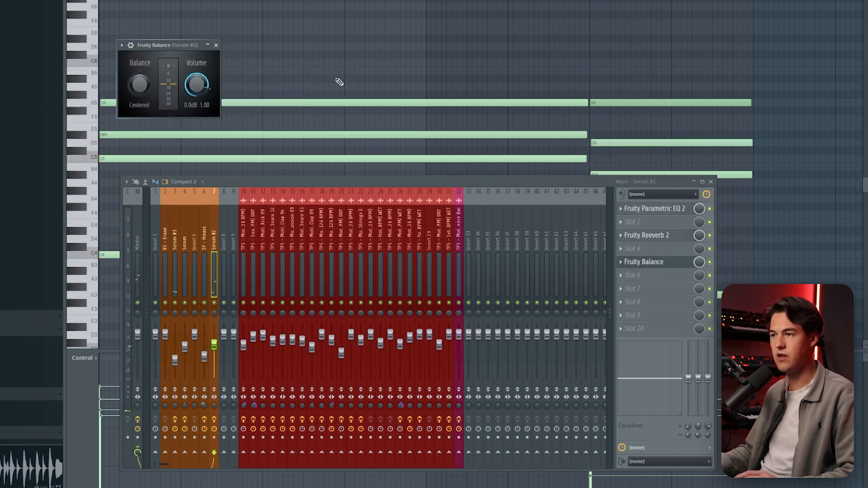
pyautogui.click(216, 45)
pyautogui.press('F9')
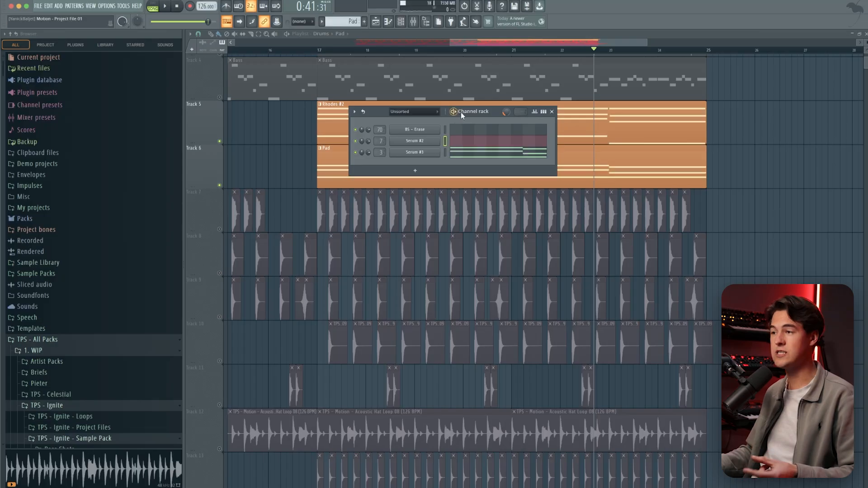
# Step: Examine the SY - Hypnotize preset of Serum #3 and play its Pad chords in the piano roll
pyautogui.click(435, 154)
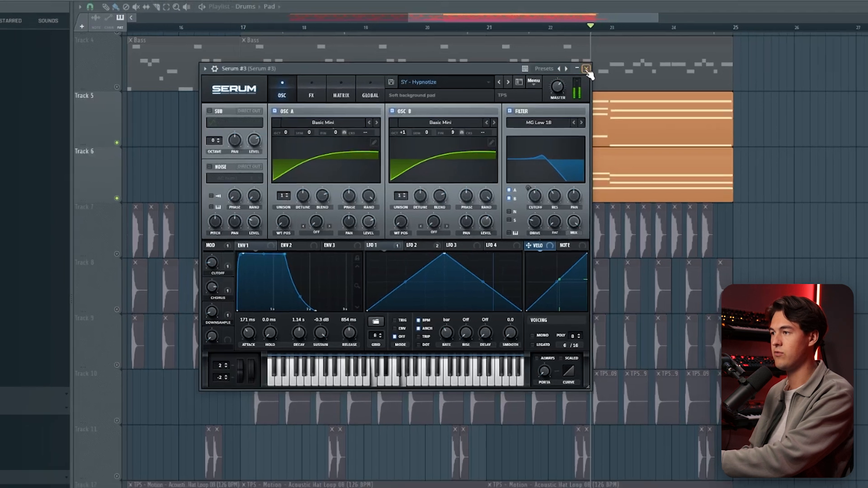
pyautogui.click(583, 59)
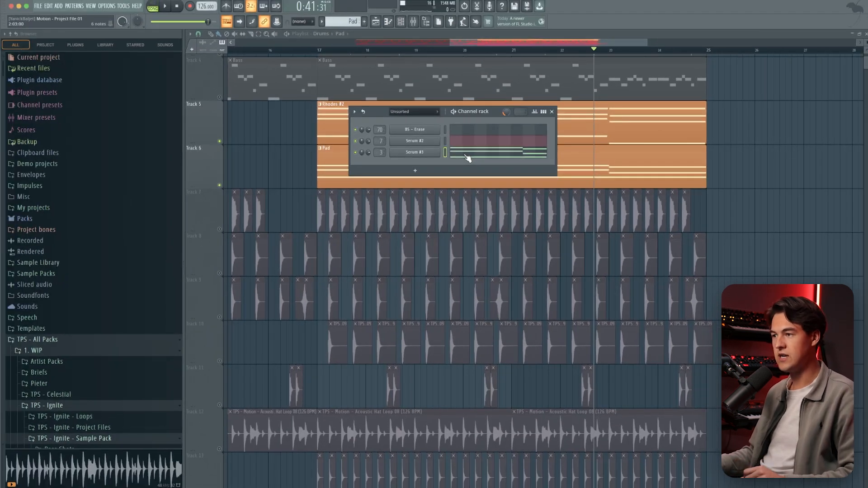
pyautogui.click(467, 157)
pyautogui.click(166, 6)
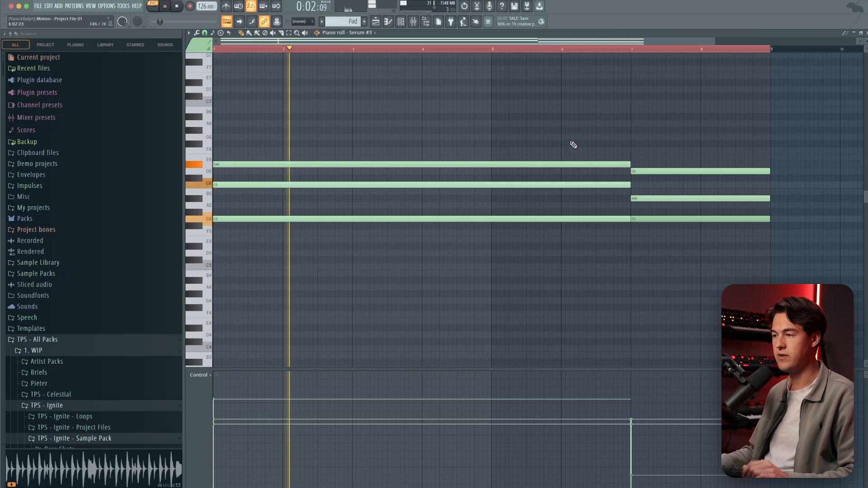
pyautogui.click(588, 48)
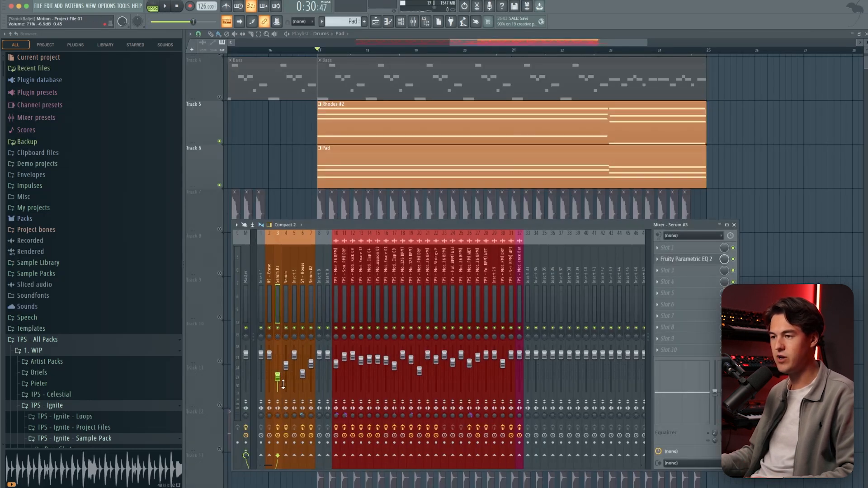
# Step: Play Tracks 5 and 6 together and examine Fruity Parametric EQ 2 on the Serum #3 mixer track
pyautogui.press('space')
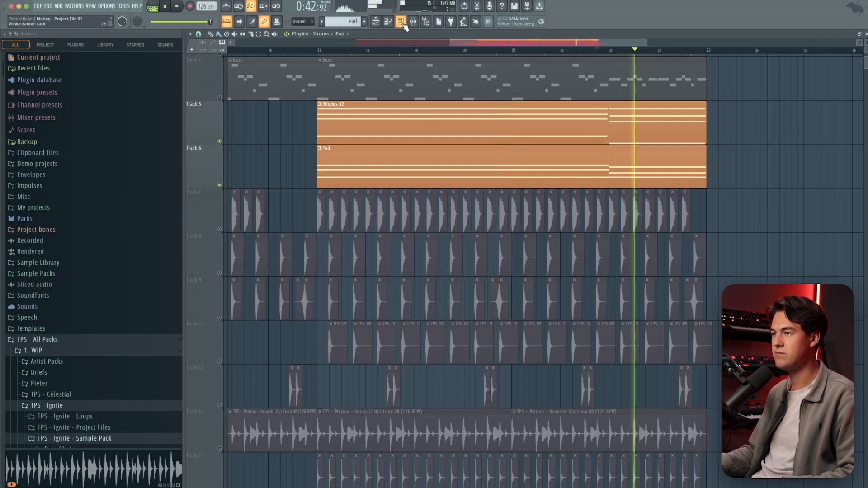
pyautogui.click(402, 24)
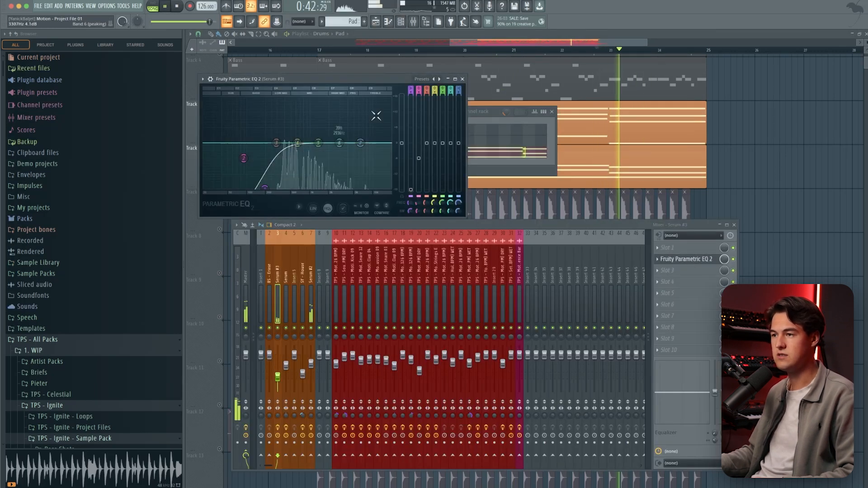
pyautogui.click(462, 79)
pyautogui.click(593, 154)
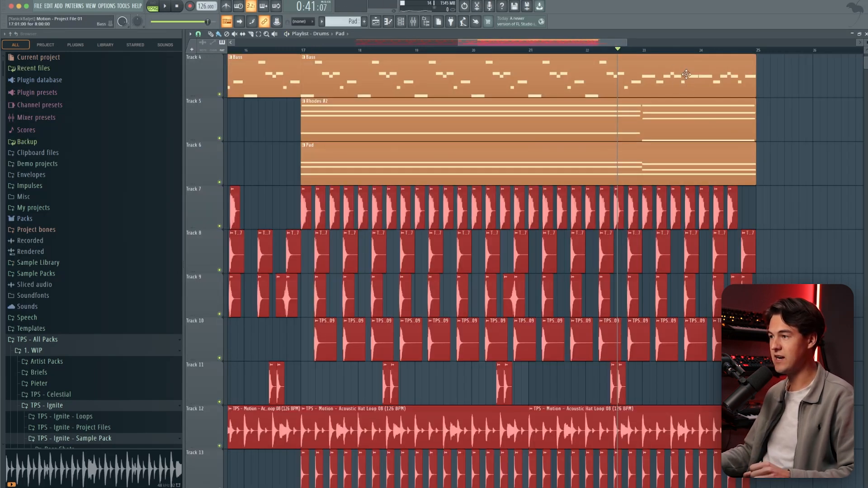
# Step: Open the Bass pattern's notes in the piano roll, select bars 7 to 9 and play them back
pyautogui.doubleClick(664, 76)
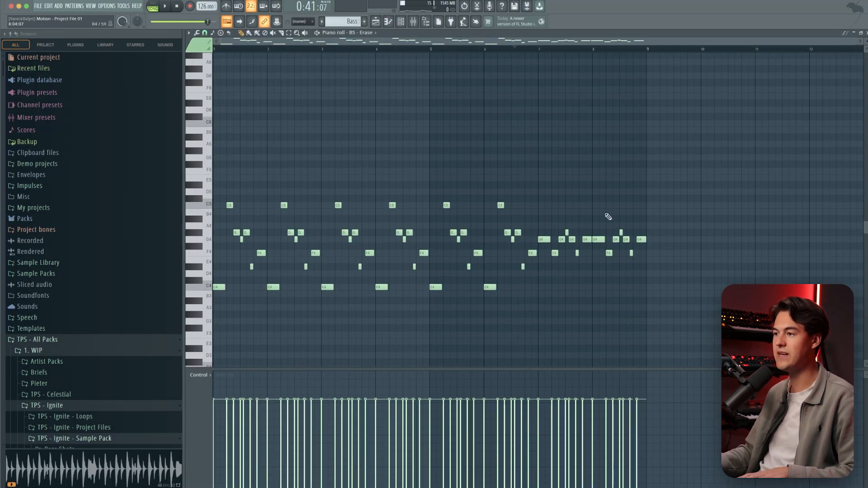
pyautogui.scroll(3, 608, 217)
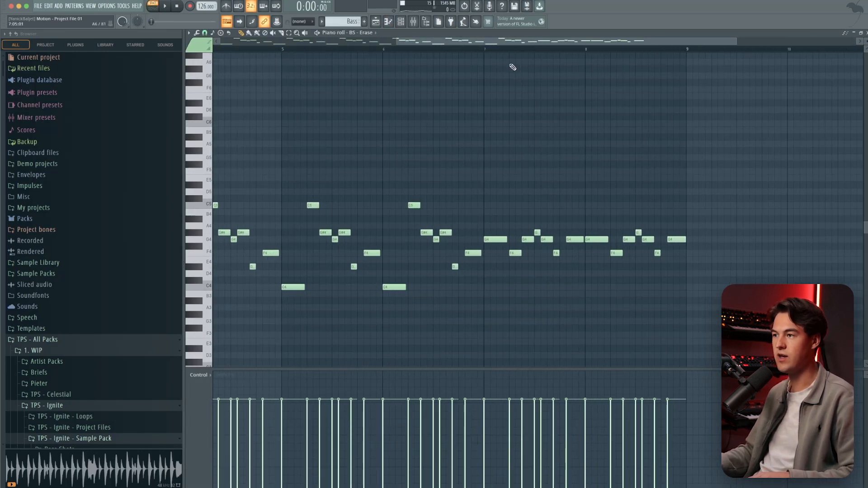
pyautogui.moveTo(485, 52); pyautogui.dragTo(687, 50)
pyautogui.press('space')
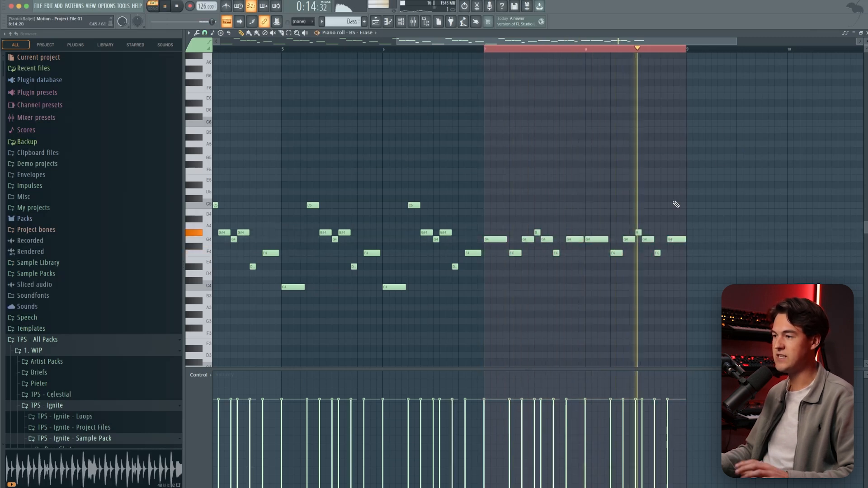
pyautogui.press('space')
# Step: Play the bassline from bar 6 to hear it lead into the variation at bar 7
pyautogui.moveTo(404, 48); pyautogui.dragTo(389, 48)
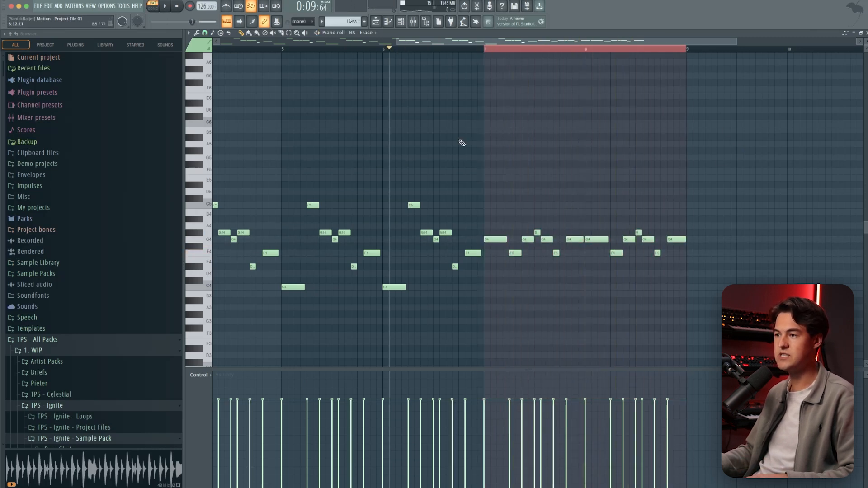
pyautogui.scroll(3, 463, 142)
pyautogui.press('space')
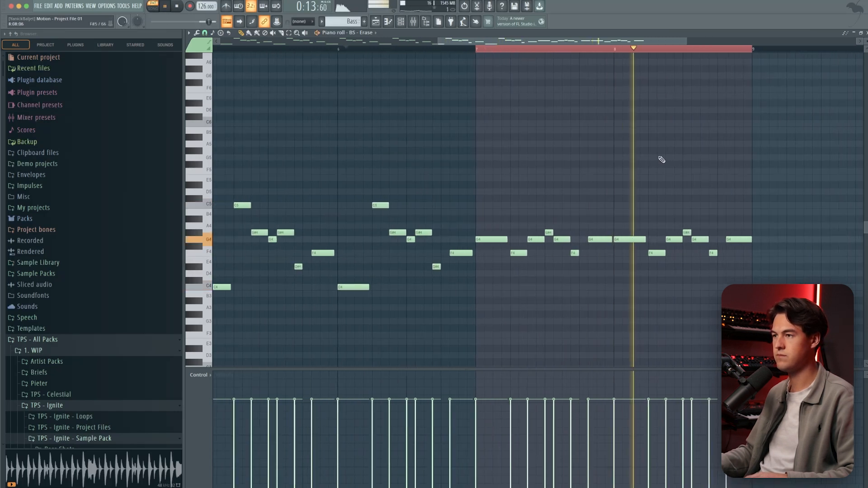
pyautogui.press('space')
# Step: Return to the playlist and play all the tracks together from the middle of bar 22
pyautogui.click(376, 22)
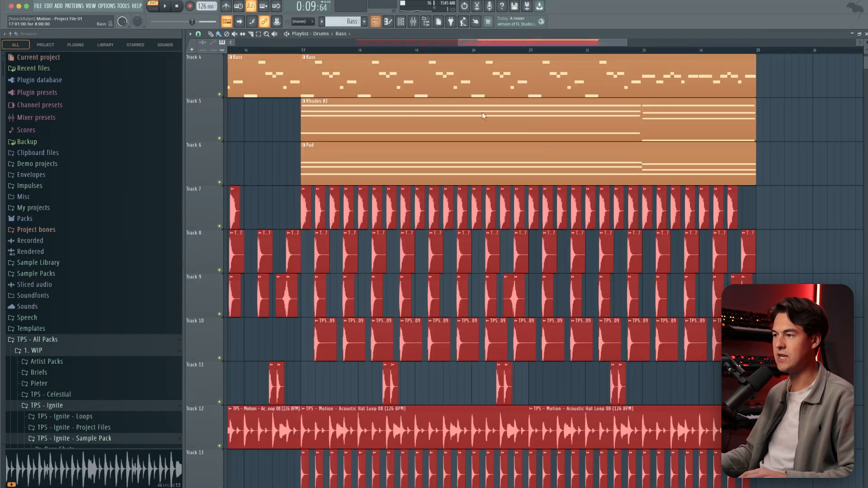
pyautogui.click(622, 50)
pyautogui.press('space')
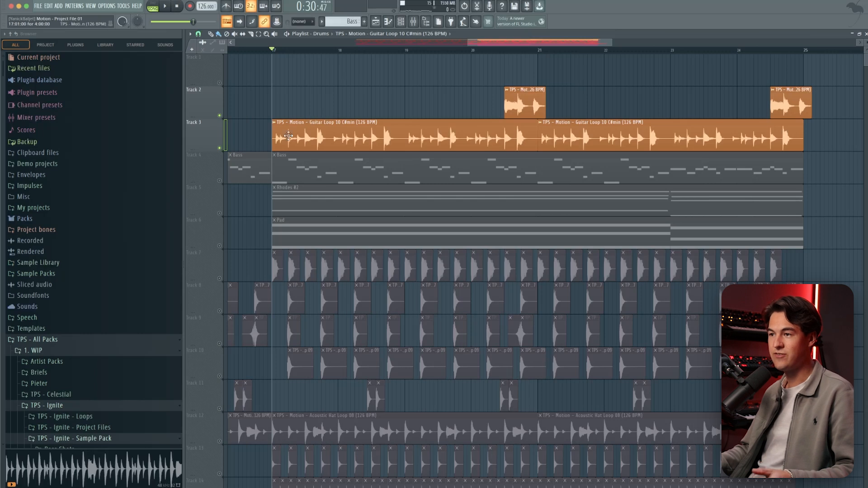
# Step: Play the soloed Guitar Loop 10 C#min from bar 17 and examine its audio clip settings
pyautogui.press('space')
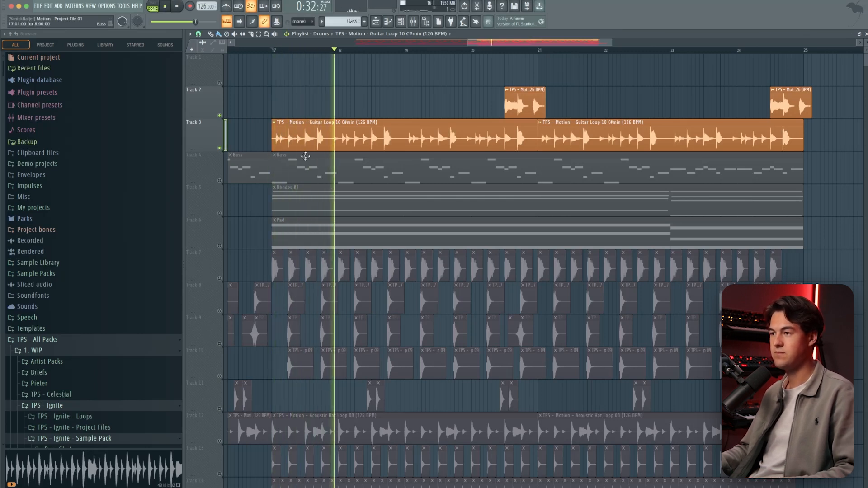
pyautogui.press('space')
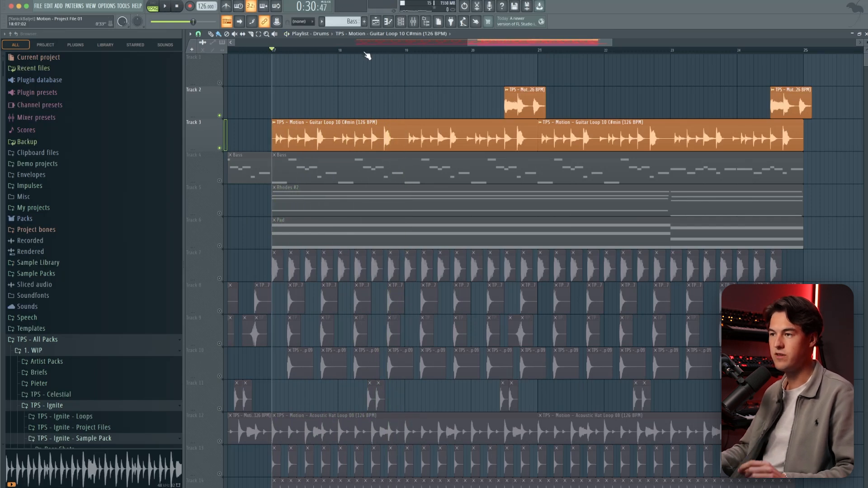
pyautogui.doubleClick(320, 140)
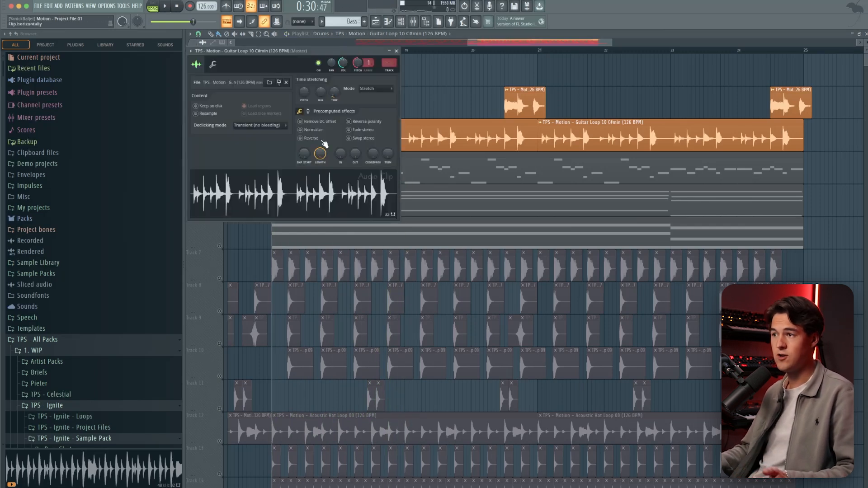
pyautogui.moveTo(299, 60); pyautogui.dragTo(530, 186)
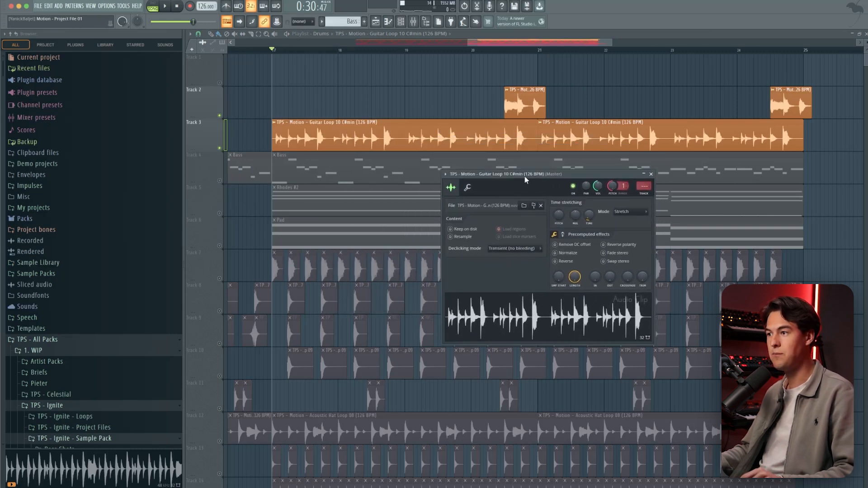
pyautogui.press('Escape')
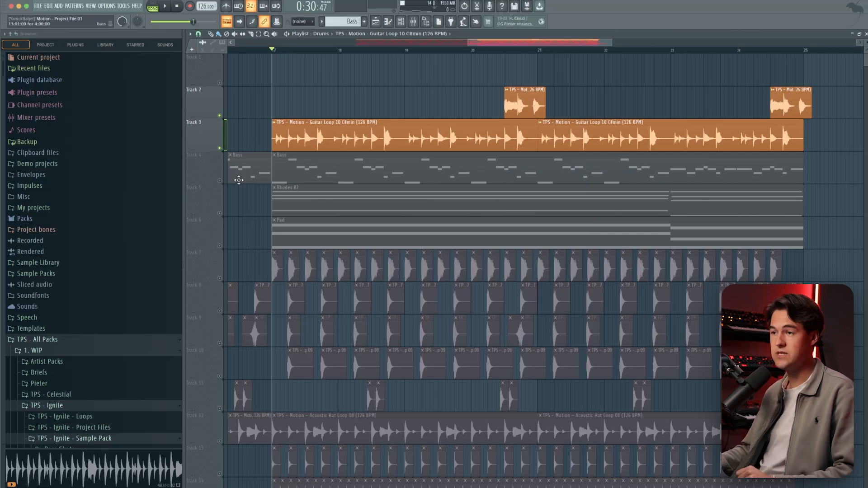
# Step: Unsolo the guitar tracks and play the full arrangement from bar 17
pyautogui.press('s')
pyautogui.press('space')
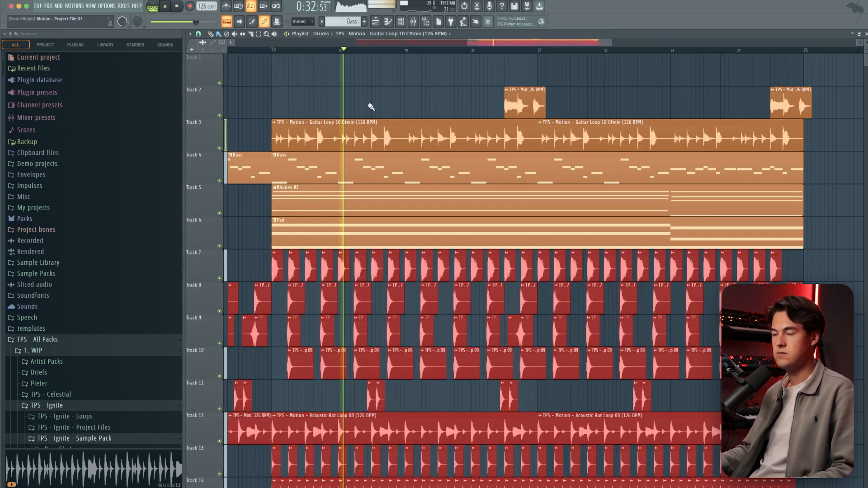
# Step: Solo the short Guitar Loop 01 Fmin clip's Track 2 and play it from just after bar 20
pyautogui.press('space')
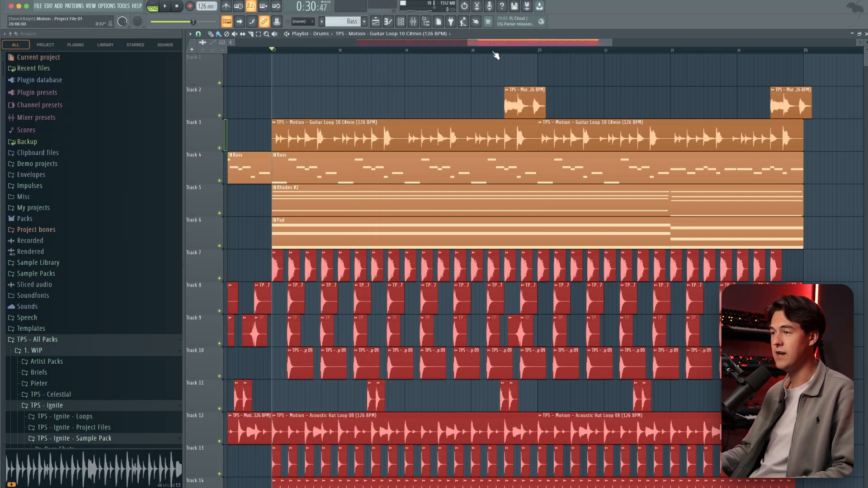
pyautogui.click(493, 51)
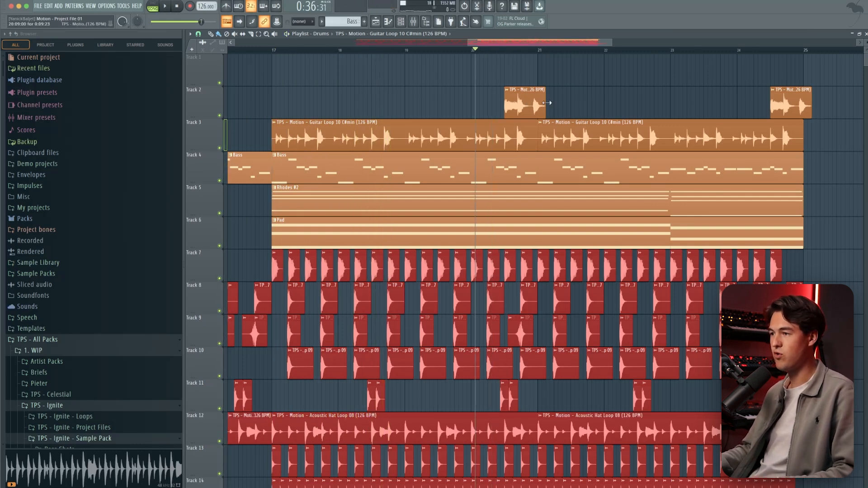
pyautogui.scroll(2, 529, 102)
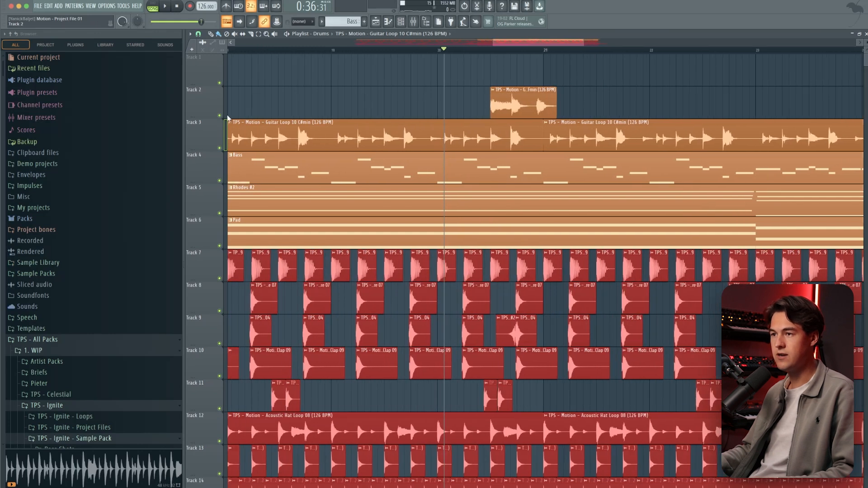
pyautogui.rightClick(221, 115)
pyautogui.press('space')
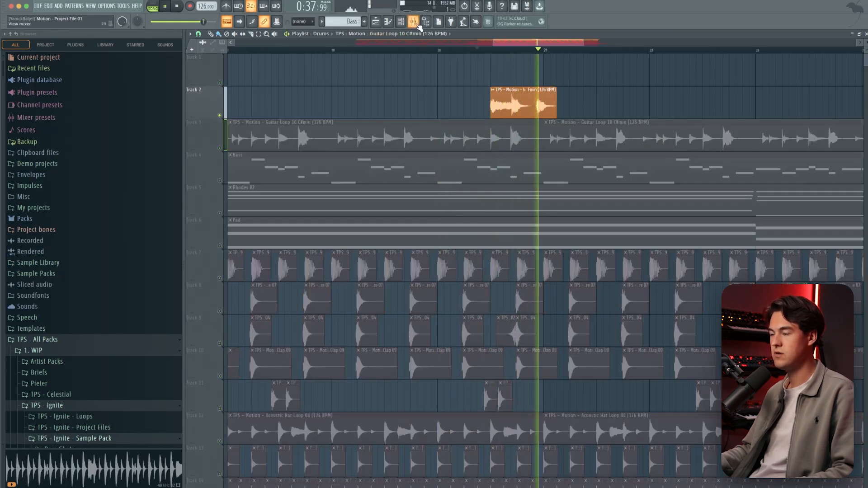
# Step: Compare the guitar loop on Track 2 in the full mix from bar 20, leaving the track soloed again
pyautogui.click(438, 50)
pyautogui.rightClick(219, 116)
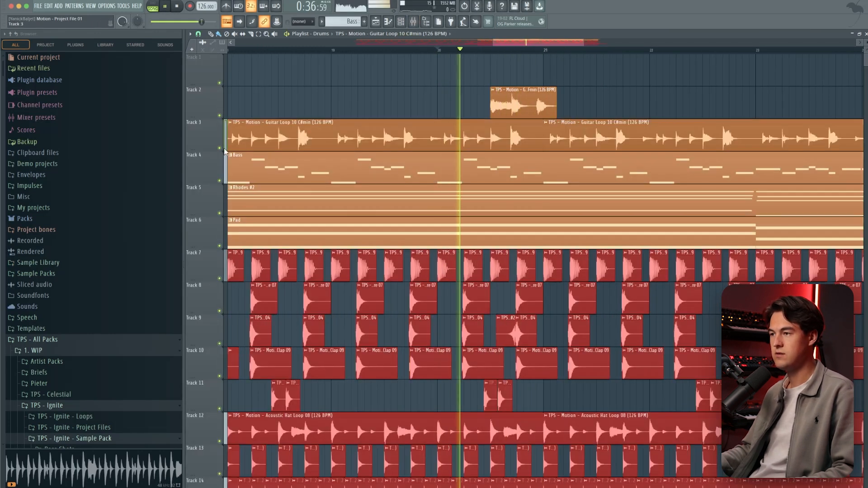
pyautogui.rightClick(220, 117)
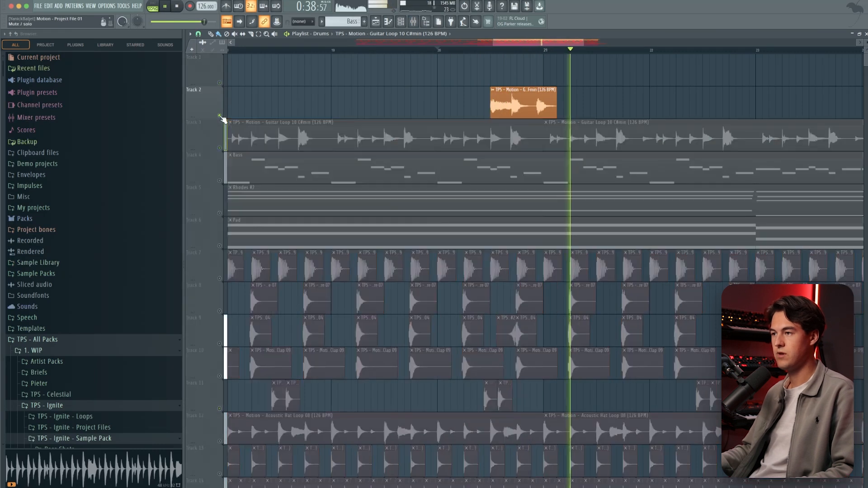
pyautogui.press('space')
# Step: Bring up the mixer and play the soloed Guitar Loop 01 Fmin clip from the middle of bar 20
pyautogui.click(414, 22)
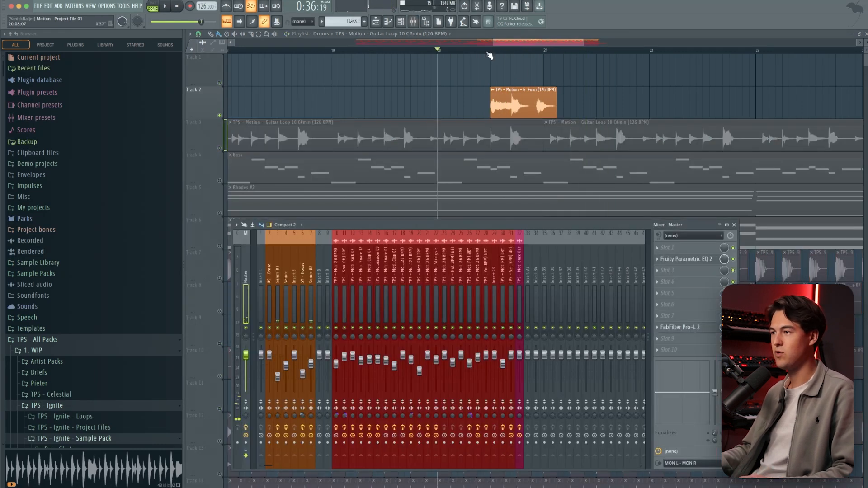
pyautogui.click(485, 50)
pyautogui.click(413, 21)
pyautogui.click(414, 22)
pyautogui.click(414, 22)
pyautogui.press('space')
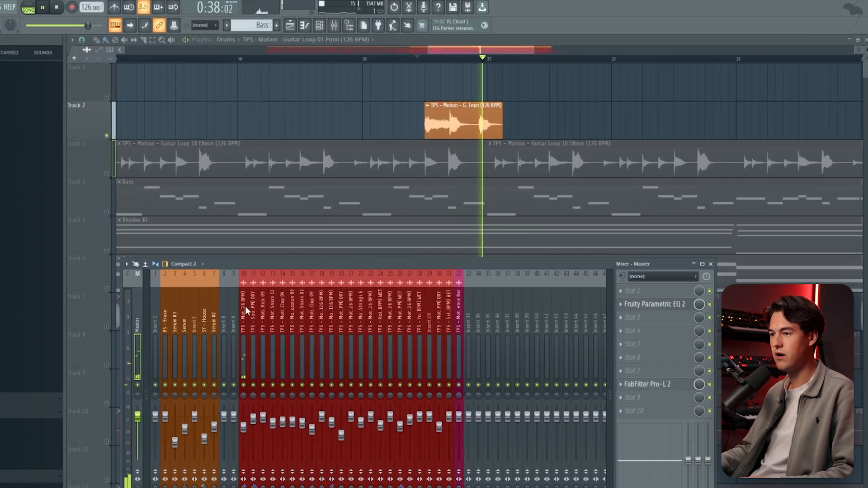
# Step: Open Fruity Parametric EQ 2 on the Guitar Loop 01 Fmin mixer track and slightly lower band 2
pyautogui.click(244, 312)
pyautogui.click(655, 304)
pyautogui.press('space')
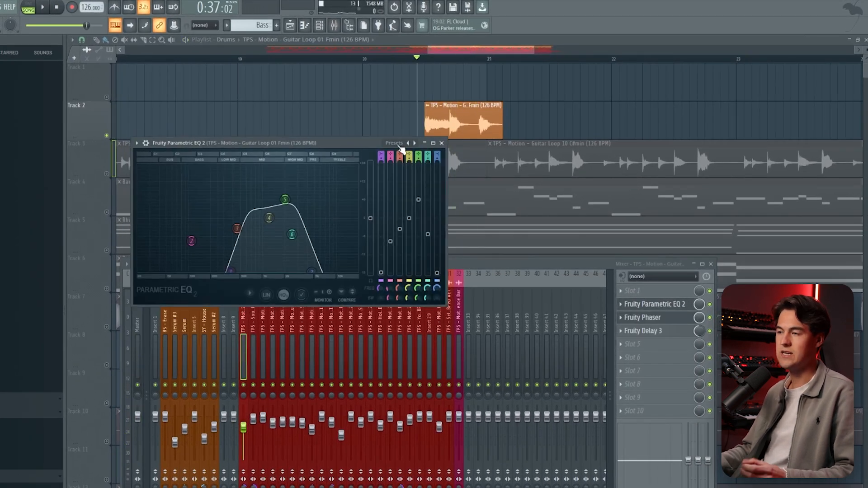
pyautogui.moveTo(192, 241); pyautogui.dragTo(190, 246)
# Step: Replay the soloed guitar loop with its equalizer open to examine the filtered frequency spectrum
pyautogui.press('space')
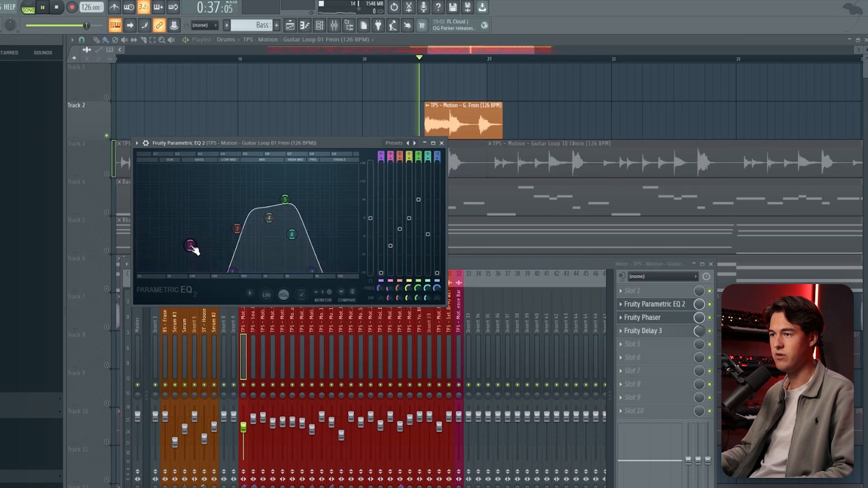
pyautogui.press('space')
pyautogui.press('space')
pyautogui.press('F9')
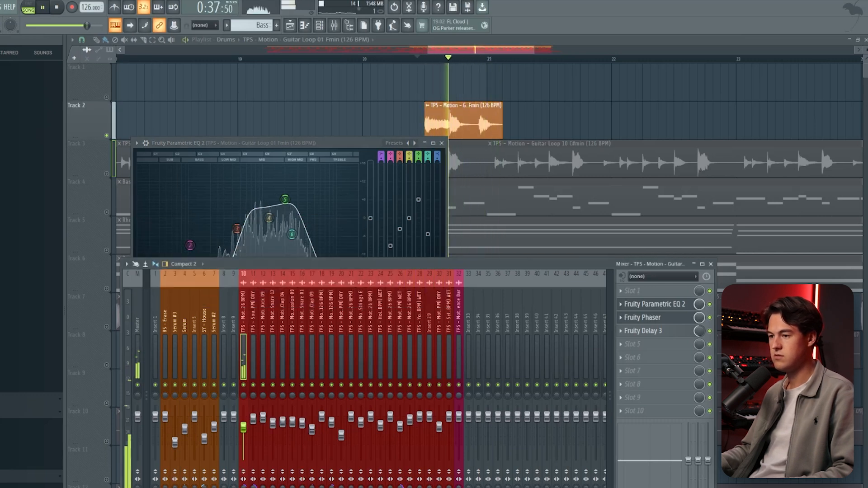
pyautogui.press('space')
pyautogui.press('space')
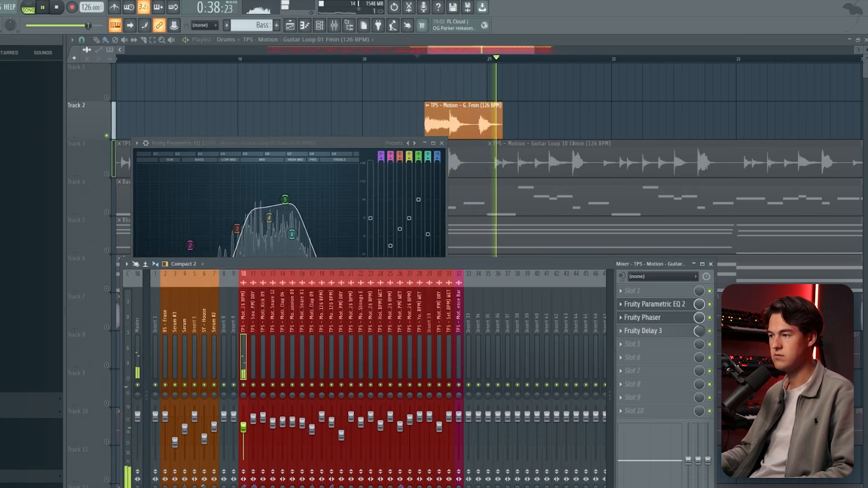
pyautogui.press('space')
# Step: Inspect the Fruity Phaser settings on the guitar loop, then close the phaser and equalizer windows
pyautogui.click(687, 321)
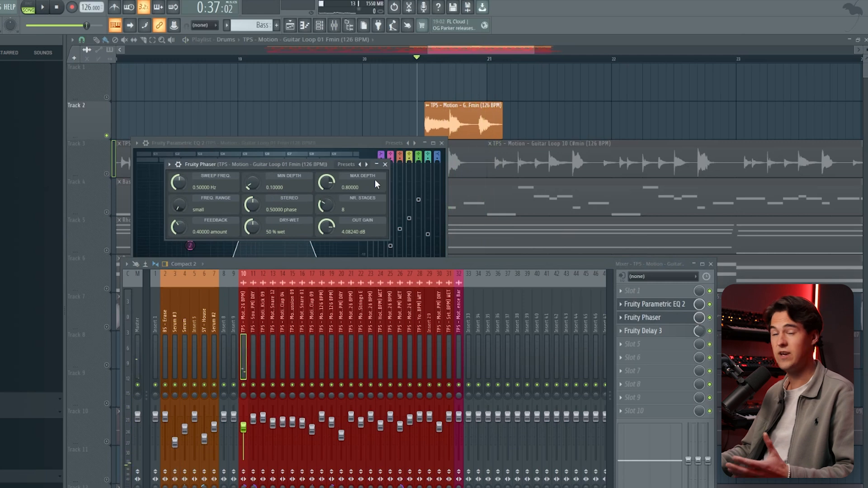
pyautogui.click(386, 164)
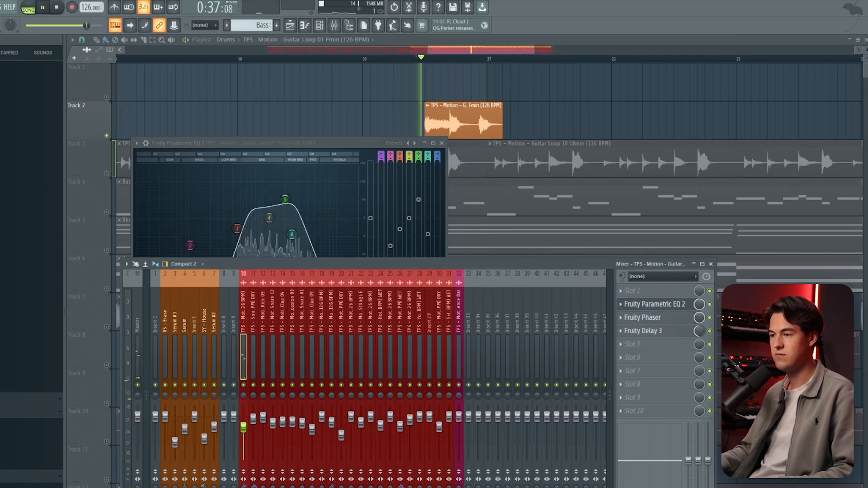
pyautogui.press('space')
pyautogui.click(441, 143)
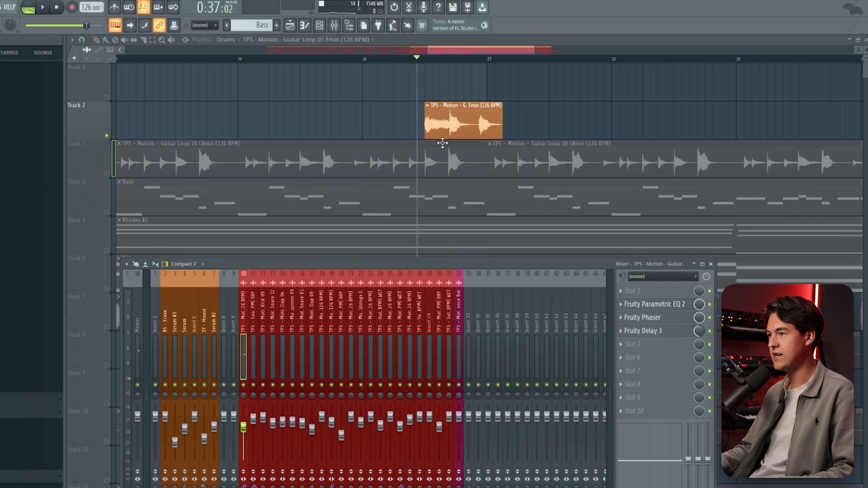
# Step: Open the guitar loop's Fruity Delay 3 and listen to the delay while the clip plays
pyautogui.click(675, 333)
pyautogui.press('space')
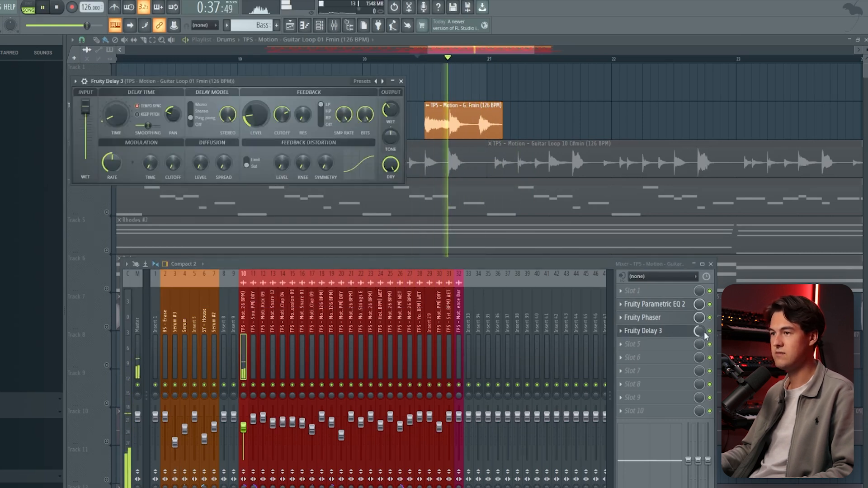
pyautogui.click(401, 81)
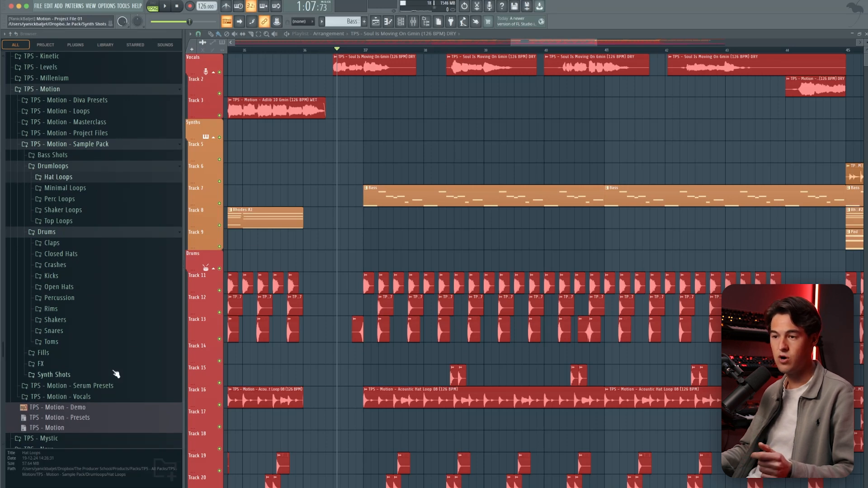
# Step: Browse to Hooks in the TPS - Motion - Vocals folder and preview Soul Is Moving On Gmin (126 BPM) DRY
pyautogui.click(106, 397)
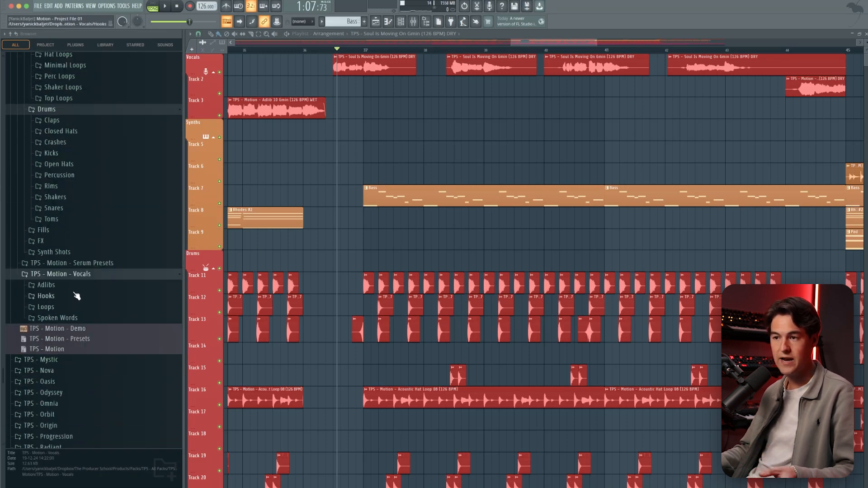
pyautogui.click(77, 295)
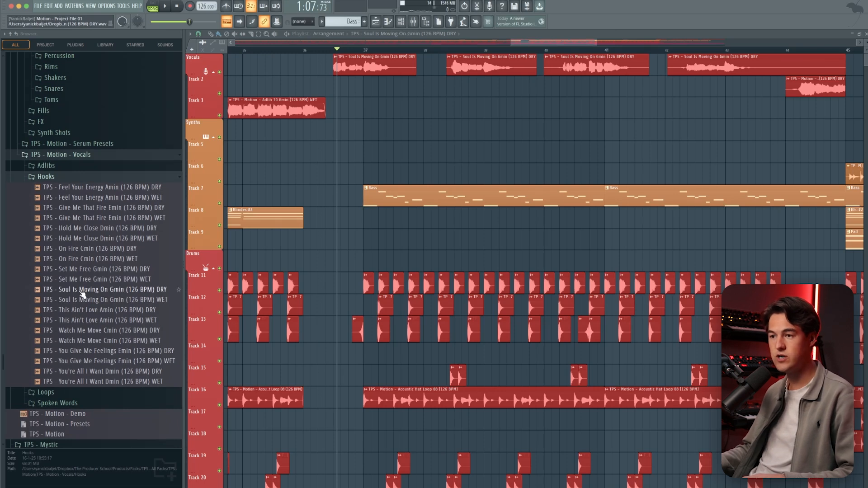
pyautogui.click(82, 290)
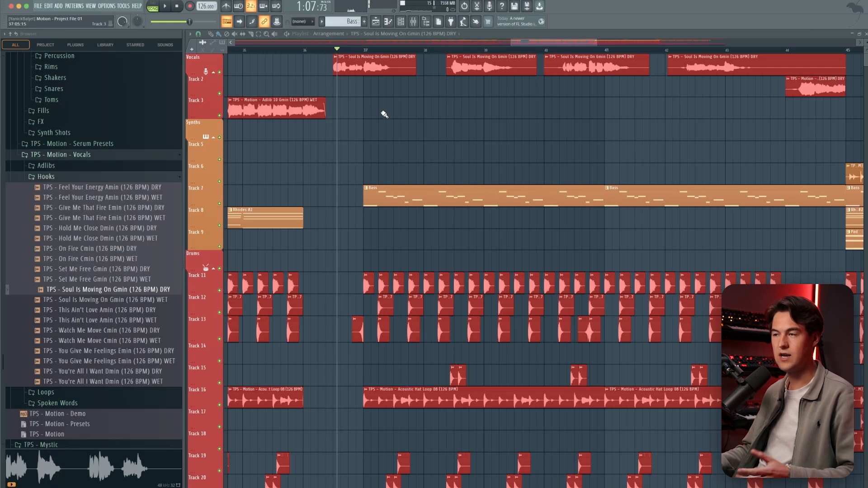
# Step: Play the full arrangement from just before bar 37 to hear the Soul Is Moving On vocal hook in context
pyautogui.scroll(2, 435, 134)
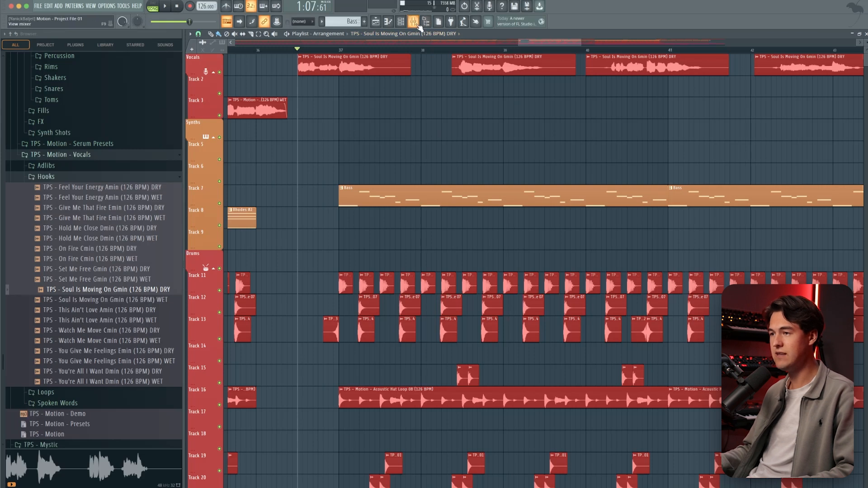
pyautogui.scroll(-3, 418, 97)
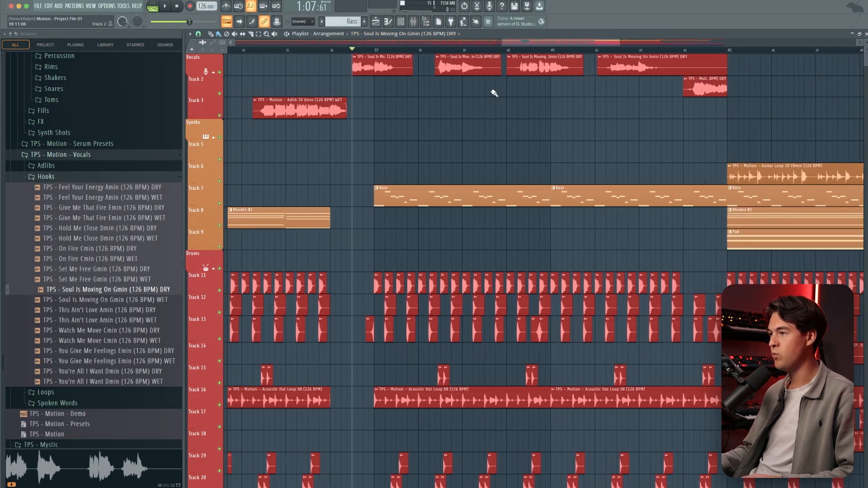
pyautogui.moveTo(521, 43); pyautogui.dragTo(525, 43)
pyautogui.press('space')
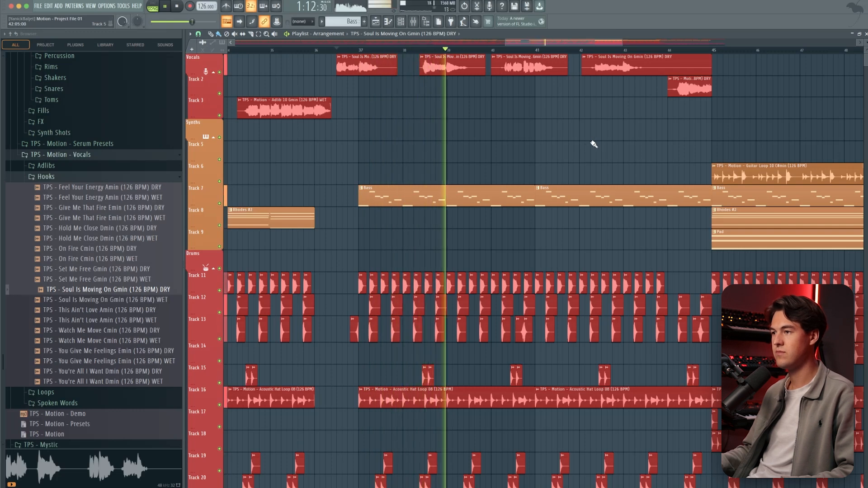
pyautogui.press('space')
# Step: Solo the Vocals track and play the vocal hook with the mixer open
pyautogui.click(412, 22)
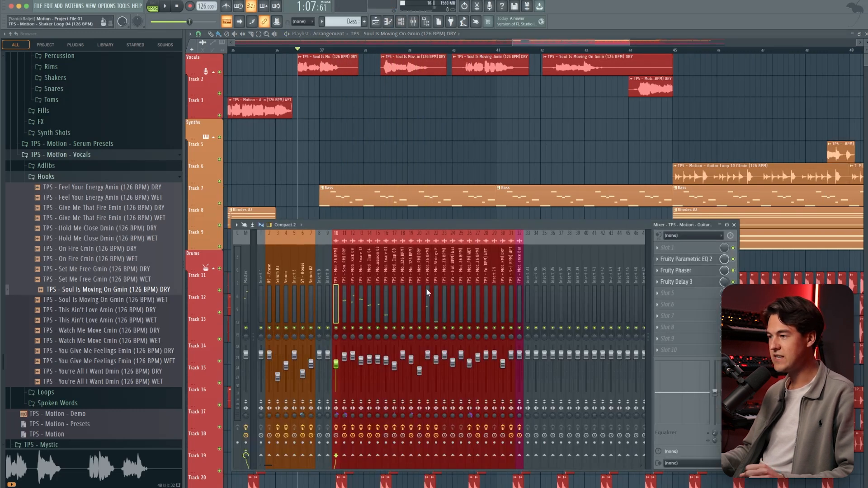
pyautogui.rightClick(220, 72)
pyautogui.scroll(4, 300, 49)
pyautogui.click(412, 21)
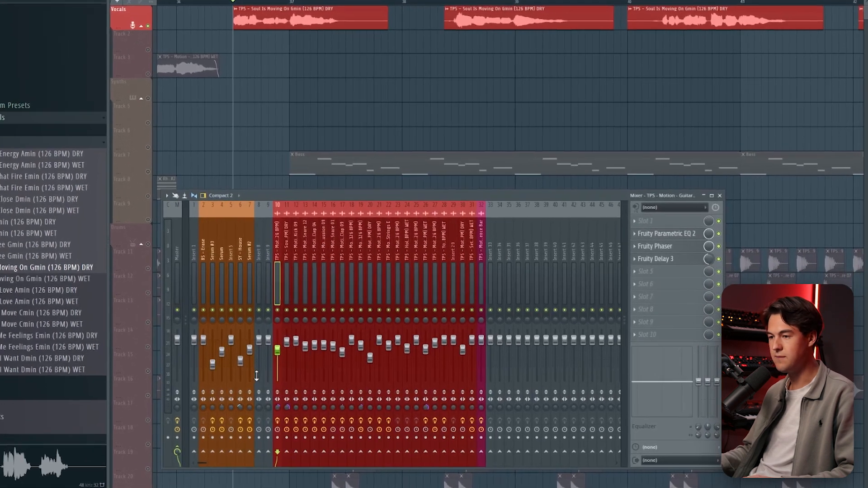
pyautogui.press('space')
# Step: Select the Soul Is Moving On mixer track and examine its Fruity Parametric EQ 2 curve while the vocal plays
pyautogui.click(286, 236)
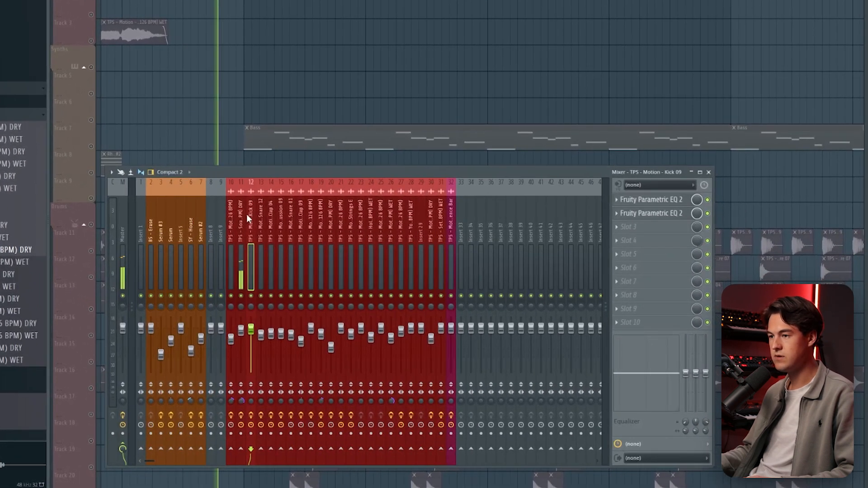
pyautogui.press('space')
pyautogui.press('space')
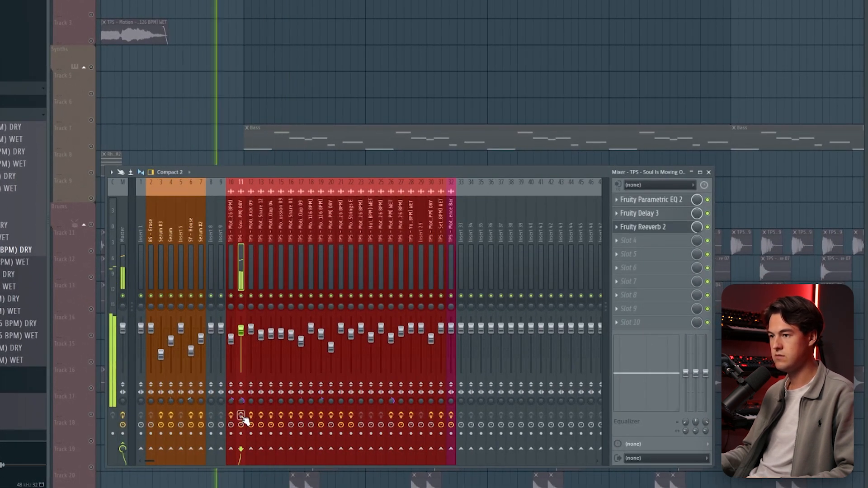
pyautogui.press('space')
pyautogui.click(655, 199)
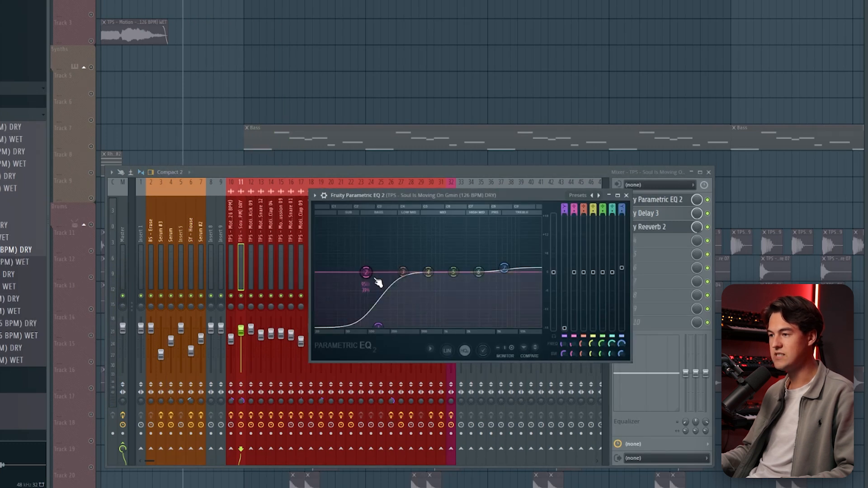
pyautogui.press('space')
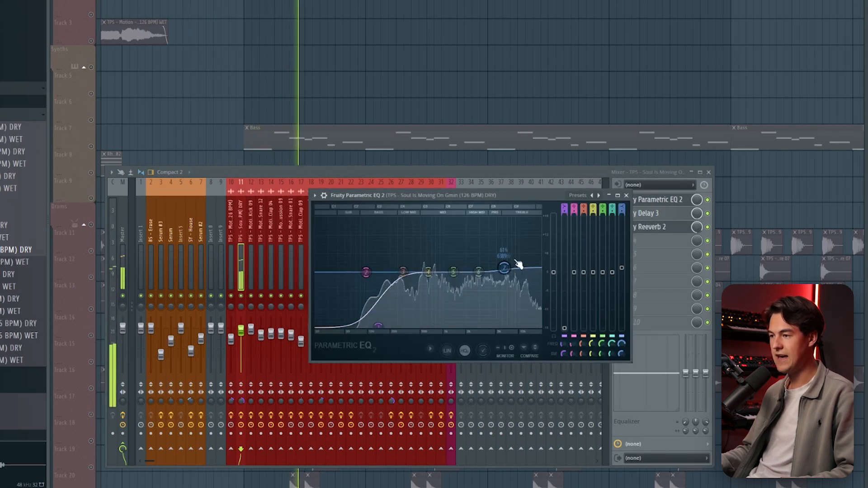
pyautogui.press('space')
# Step: Raise the vocal equalizer's band 7 high shelf slightly, listen to the vocal, and close the equalizer
pyautogui.moveTo(503, 268); pyautogui.dragTo(505, 263)
pyautogui.press('space')
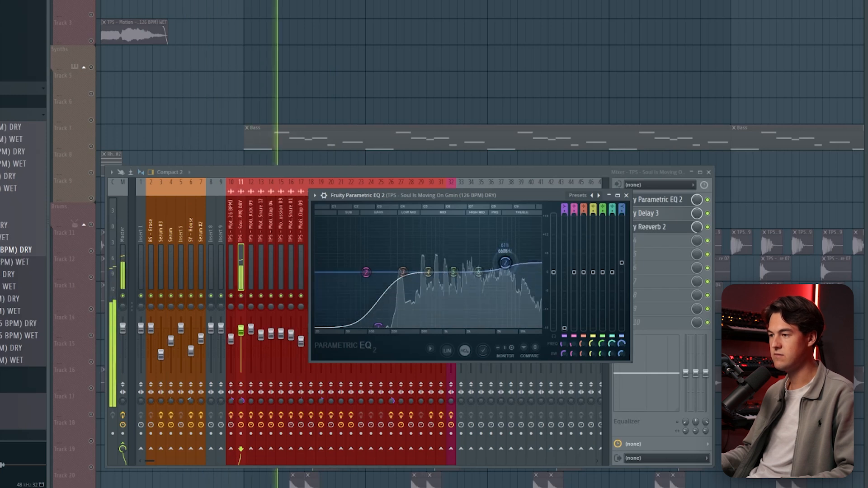
pyautogui.click(633, 199)
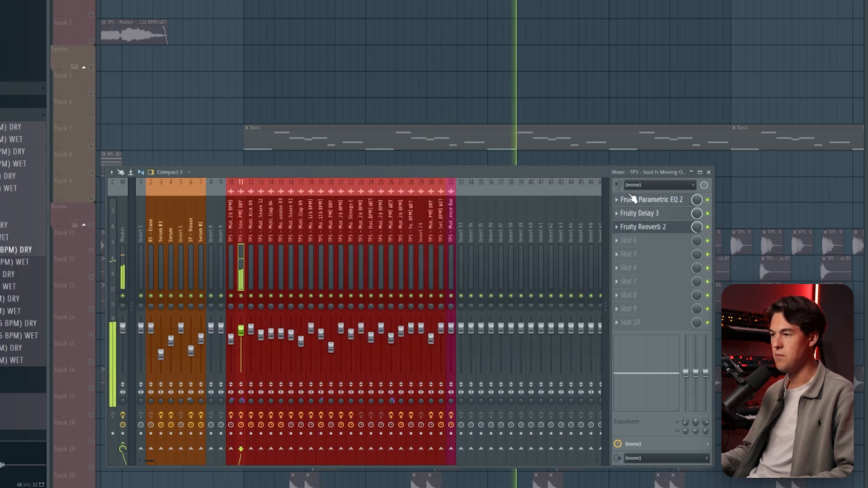
pyautogui.press('space')
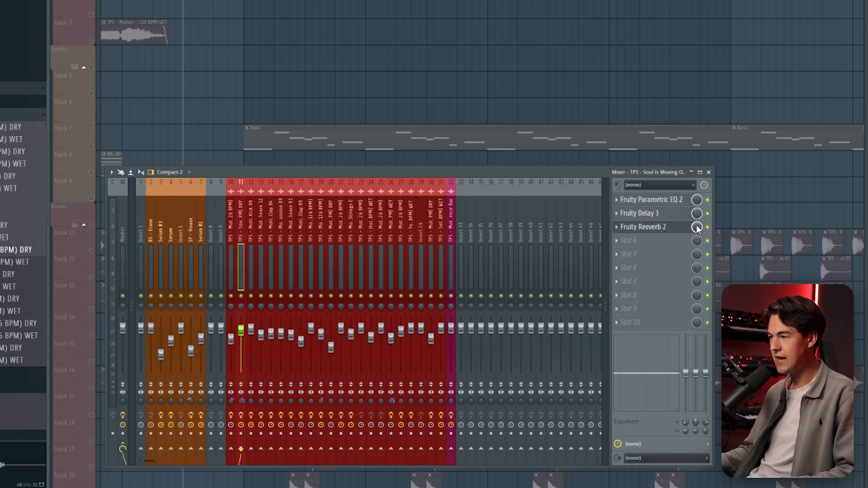
# Step: Open the Soul Is Moving On vocal's Fruity Delay 3, examine its settings while the hook plays, and close it
pyautogui.click(677, 218)
pyautogui.press('space')
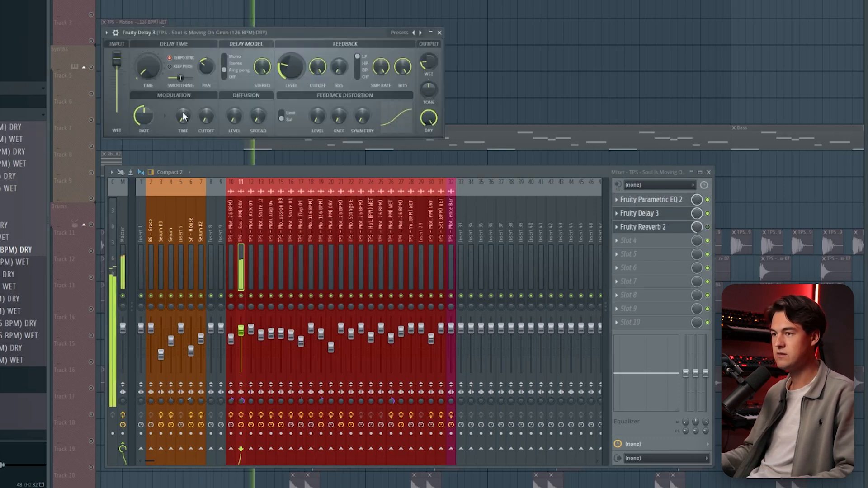
pyautogui.press('space')
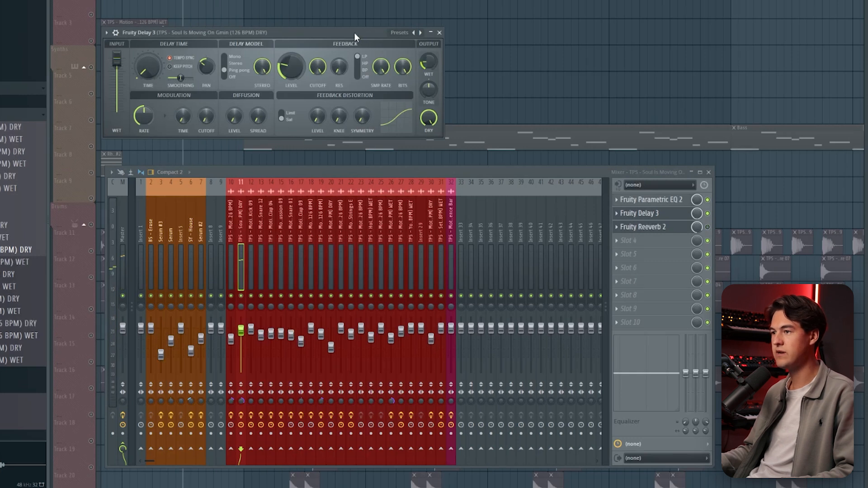
pyautogui.moveTo(355, 37); pyautogui.dragTo(408, 54)
pyautogui.press('space')
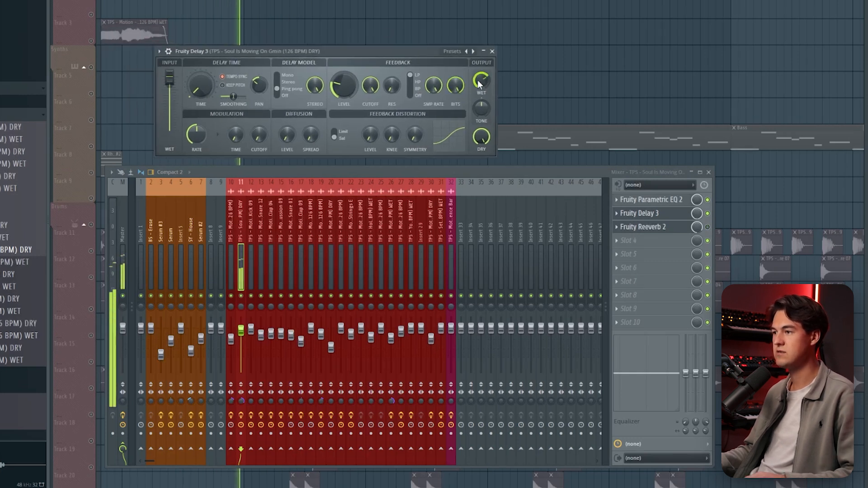
pyautogui.click(492, 51)
pyautogui.press('space')
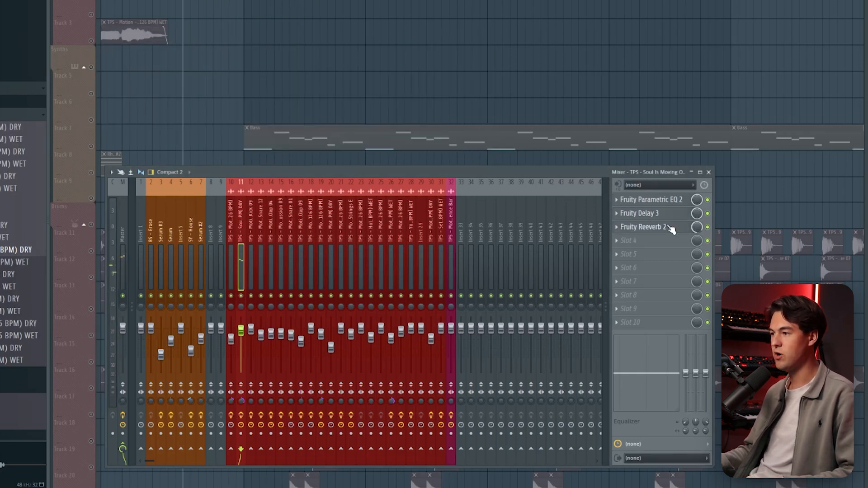
# Step: Examine the vocal's Fruity Reeverb 2 during playback and compare the hook with the reverb enabled and bypassed
pyautogui.click(670, 226)
pyautogui.press('space')
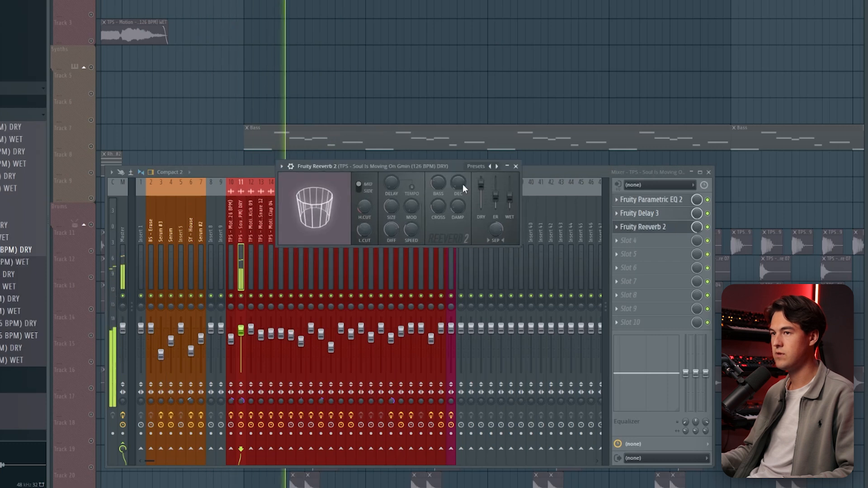
pyautogui.press('space')
pyautogui.press('space')
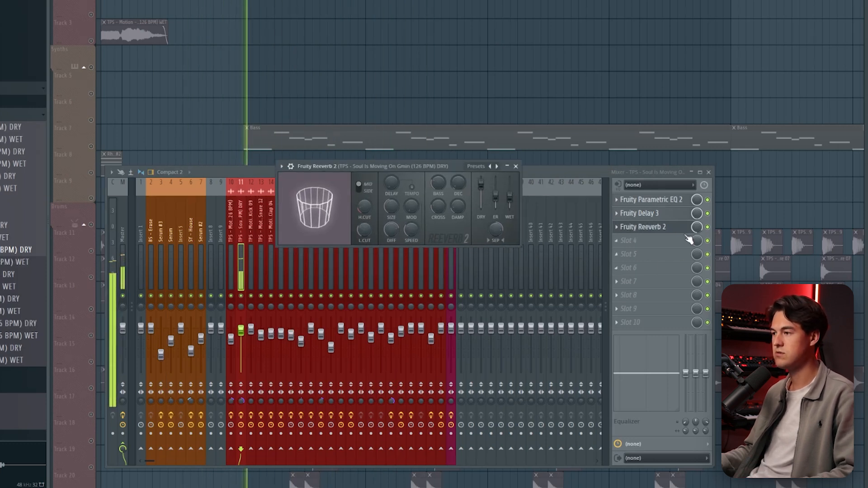
pyautogui.click(708, 227)
pyautogui.press('space')
pyautogui.press('space')
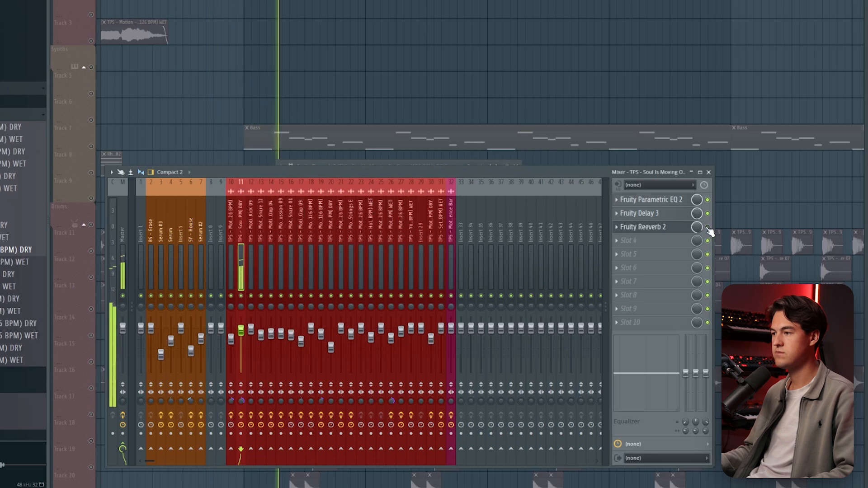
pyautogui.press('space')
# Step: Move the mixer window up, listen to the vocal hook again, and close the mixer
pyautogui.moveTo(259, 172); pyautogui.dragTo(266, 136)
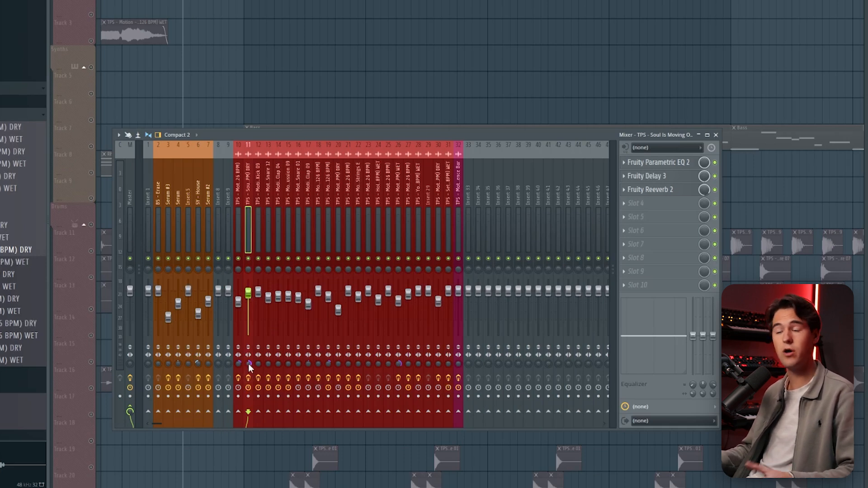
pyautogui.press('space')
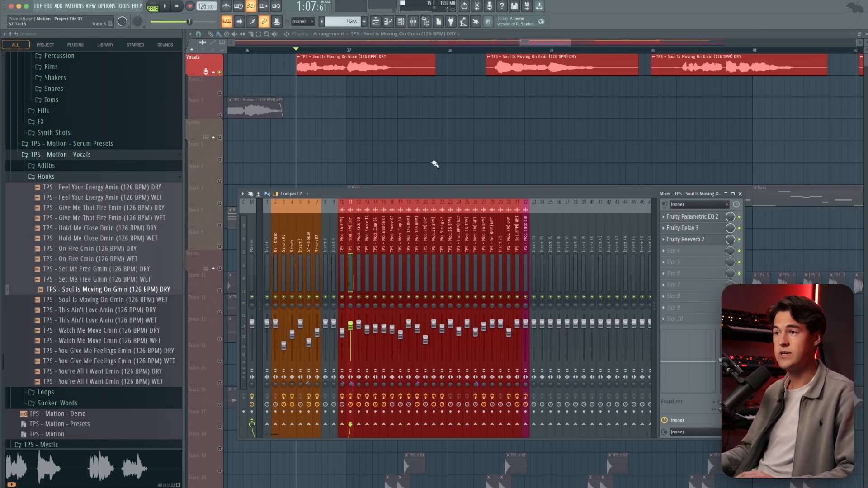
pyautogui.press('F9')
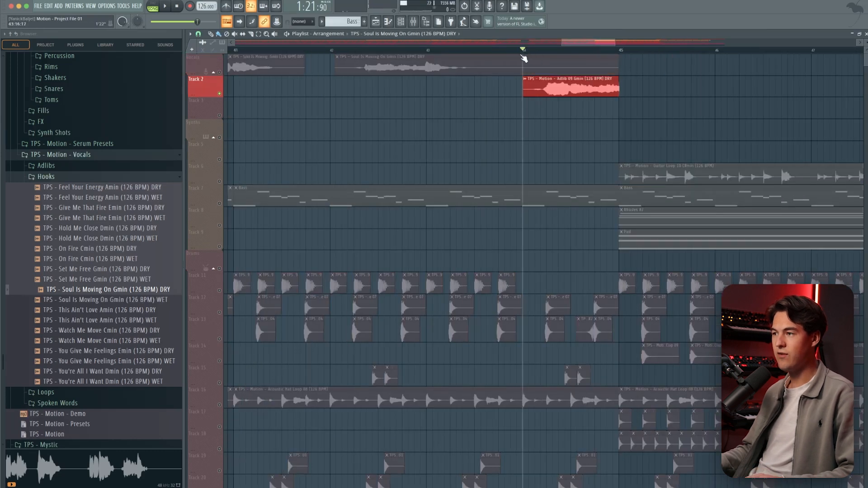
# Step: Play the soloed Adlib 09 clip on Track 2 from bar 44 and mark a time range around it
pyautogui.keyDown('ctrl'); pyautogui.scroll(3, 522, 59); pyautogui.keyUp('ctrl')
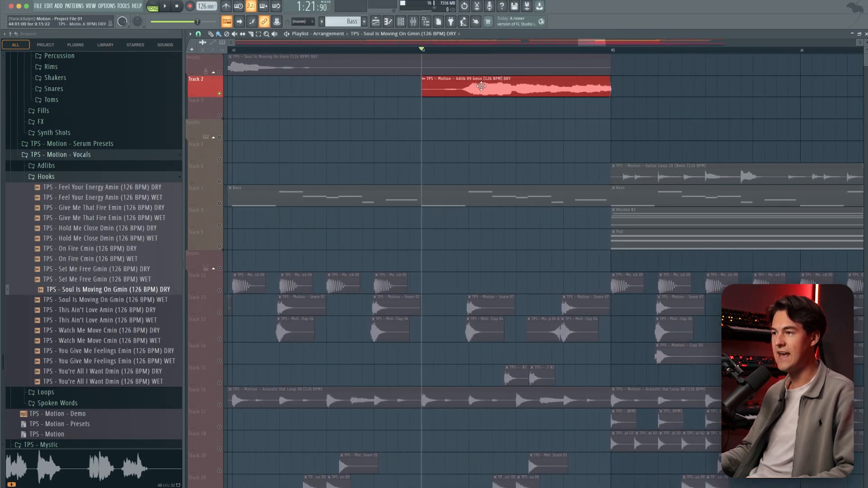
pyautogui.press('space')
pyautogui.moveTo(445, 61); pyautogui.dragTo(420, 63)
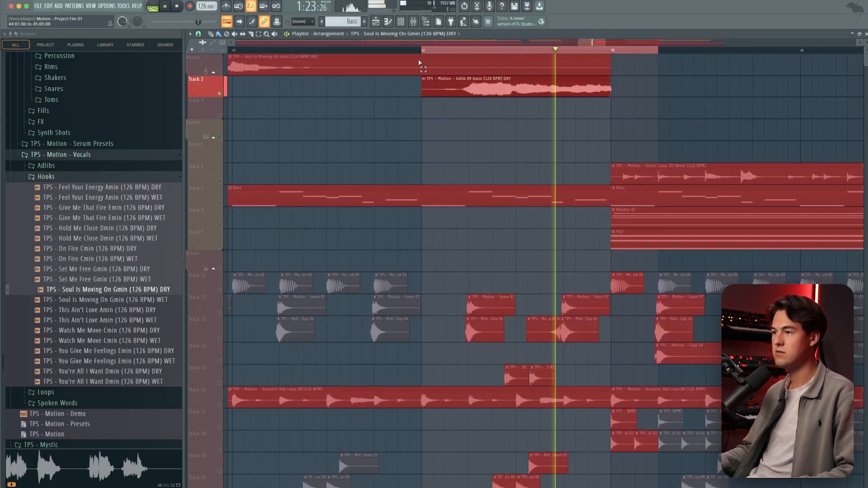
pyautogui.keyDown('ctrl'); pyautogui.click(436, 127); pyautogui.keyUp('ctrl')
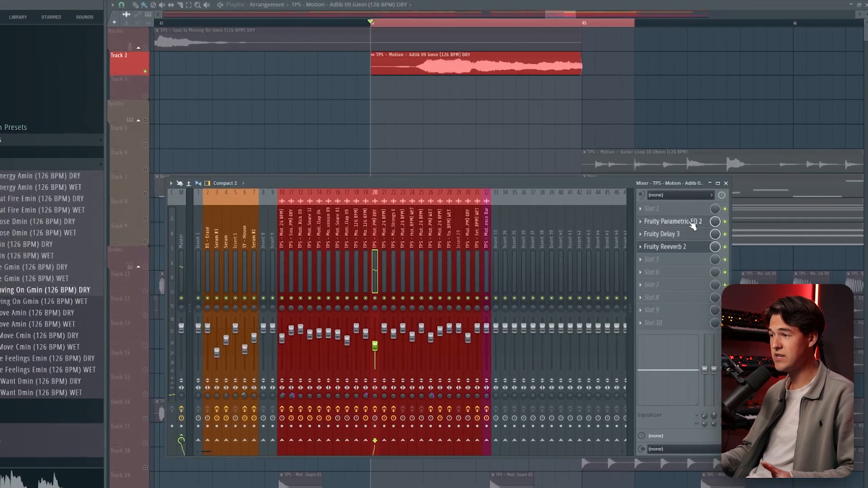
# Step: Lower band 2 slightly in the Adlib 09 track's Fruity Parametric EQ 2 and close the equalizer
pyautogui.click(705, 225)
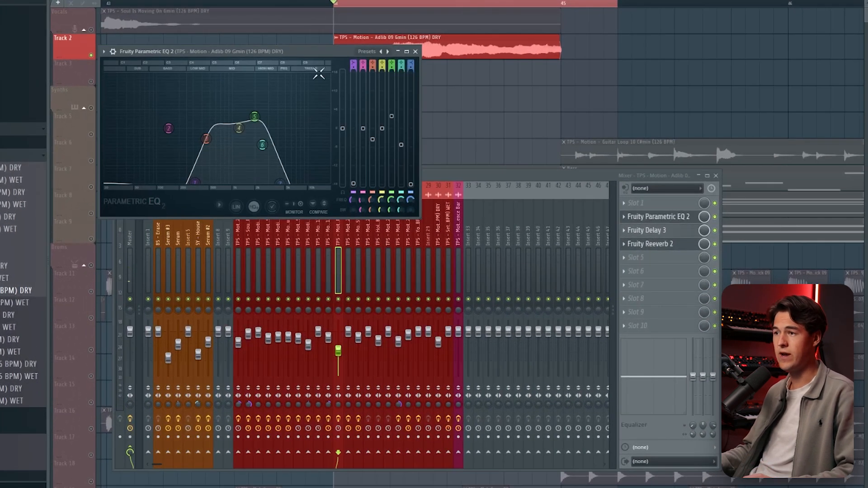
pyautogui.moveTo(169, 129); pyautogui.dragTo(170, 134)
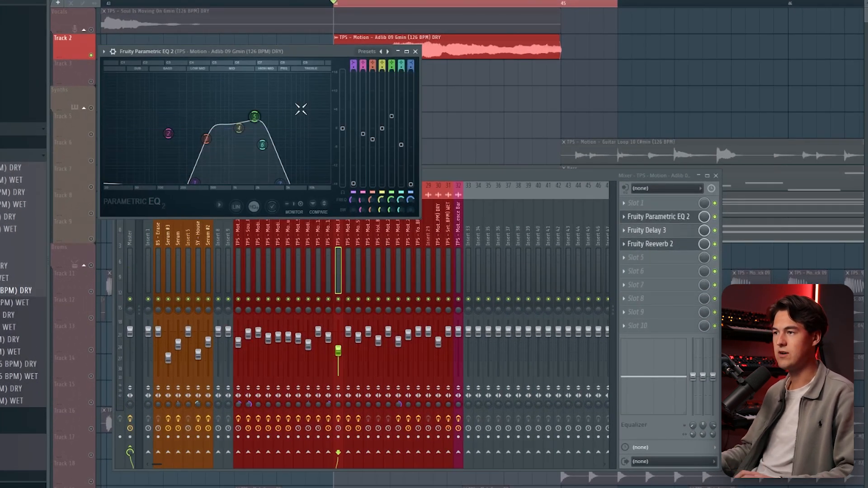
pyautogui.click(415, 51)
# Step: Examine the adlib's Fruity Delay 3 and Fruity Reeverb 2 settings, then play the adlib
pyautogui.click(675, 231)
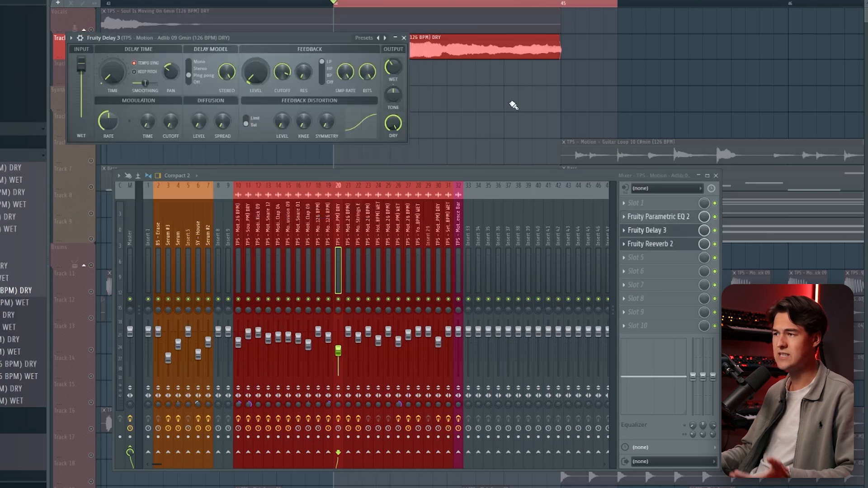
pyautogui.click(404, 37)
pyautogui.click(651, 244)
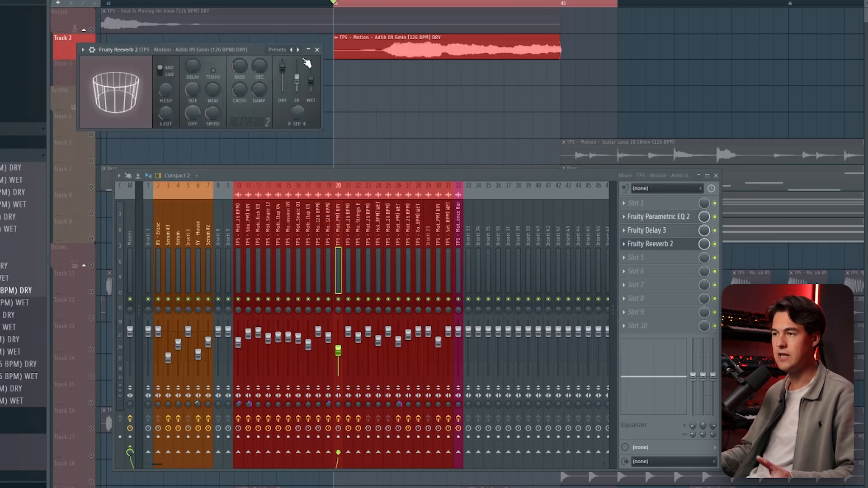
pyautogui.click(317, 50)
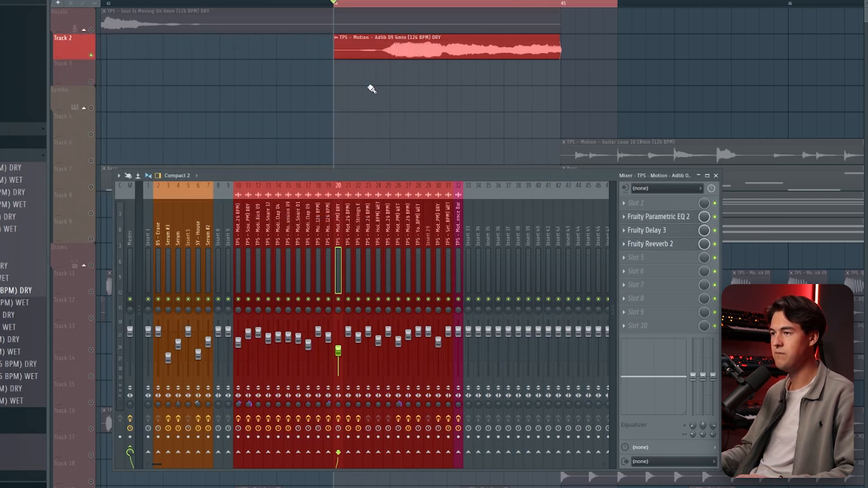
pyautogui.press('space')
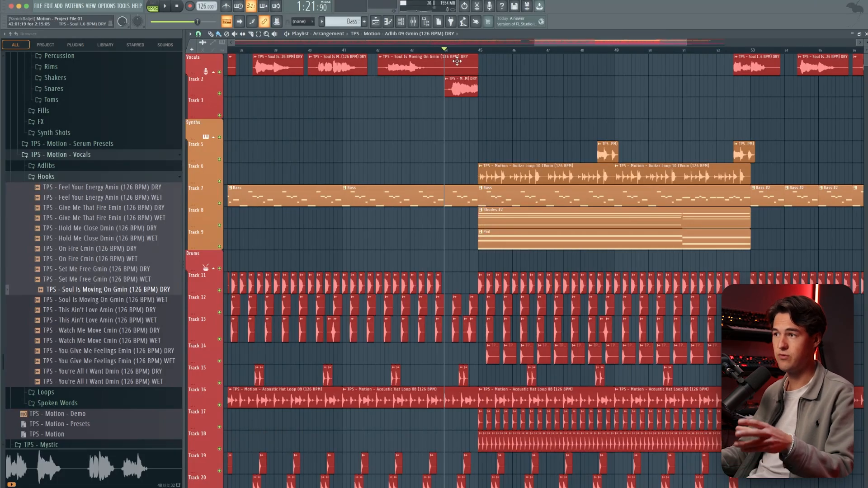
# Step: Play the full arrangement from bar 44 to hear the adlib lead into the next section with all tracks
pyautogui.press('space')
pyautogui.keyDown('ctrl'); pyautogui.scroll(-5, 556, 99); pyautogui.keyUp('ctrl')
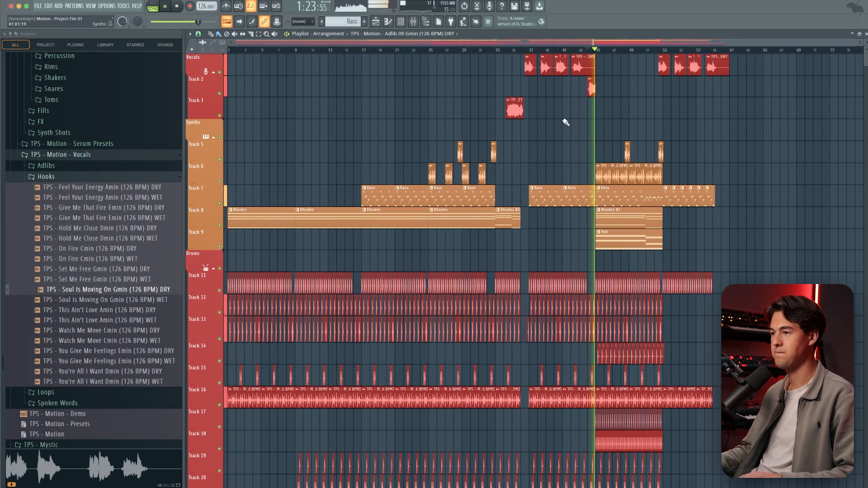
pyautogui.keyDown('ctrl'); pyautogui.scroll(5, 565, 122); pyautogui.keyUp('ctrl')
pyautogui.keyDown('alt'); pyautogui.scroll(-3, 559, 122); pyautogui.keyUp('alt')
pyautogui.keyDown('ctrl'); pyautogui.scroll(-2, 520, 121); pyautogui.keyUp('ctrl')
pyautogui.keyDown('ctrl'); pyautogui.scroll(-3, 518, 121); pyautogui.keyUp('ctrl')
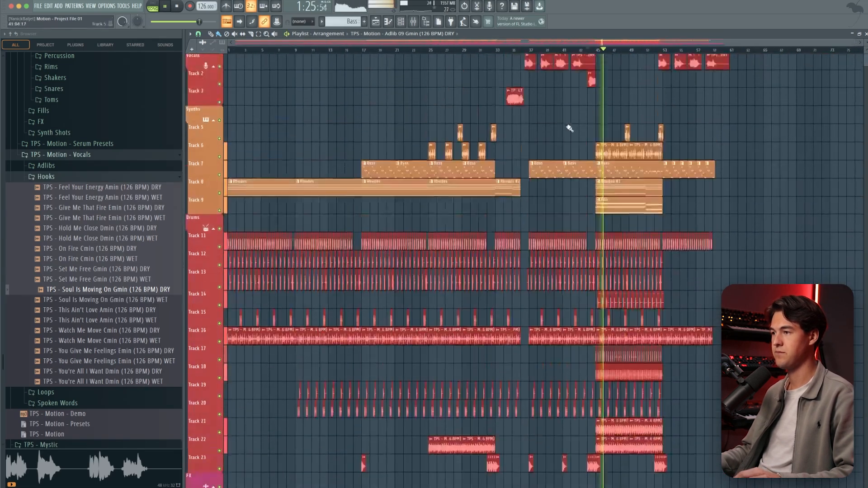